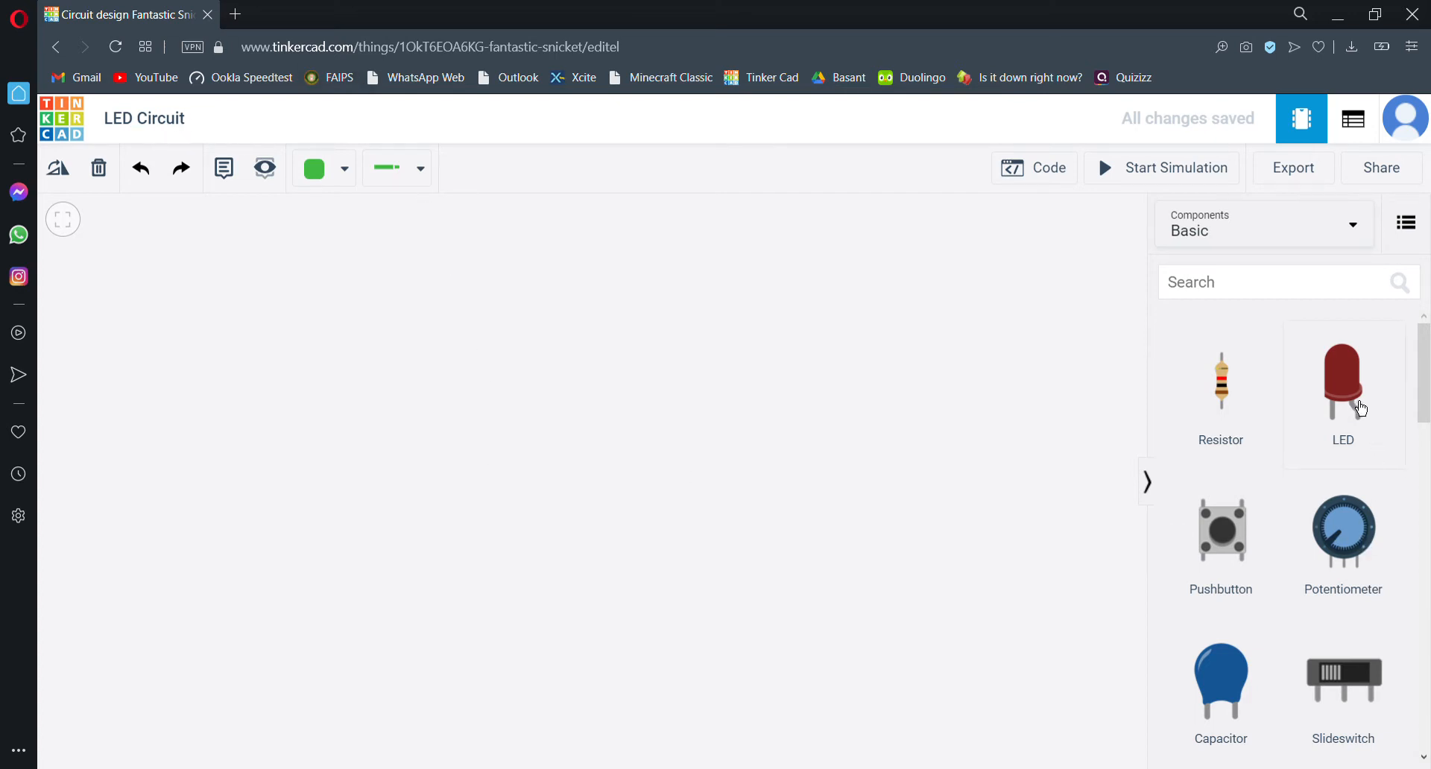
Place an LED in the upper middle of the workplane and set its color to White.
{"action": "left_click_drag", "start_coordinate": [1361, 408], "coordinate": [635, 374]}
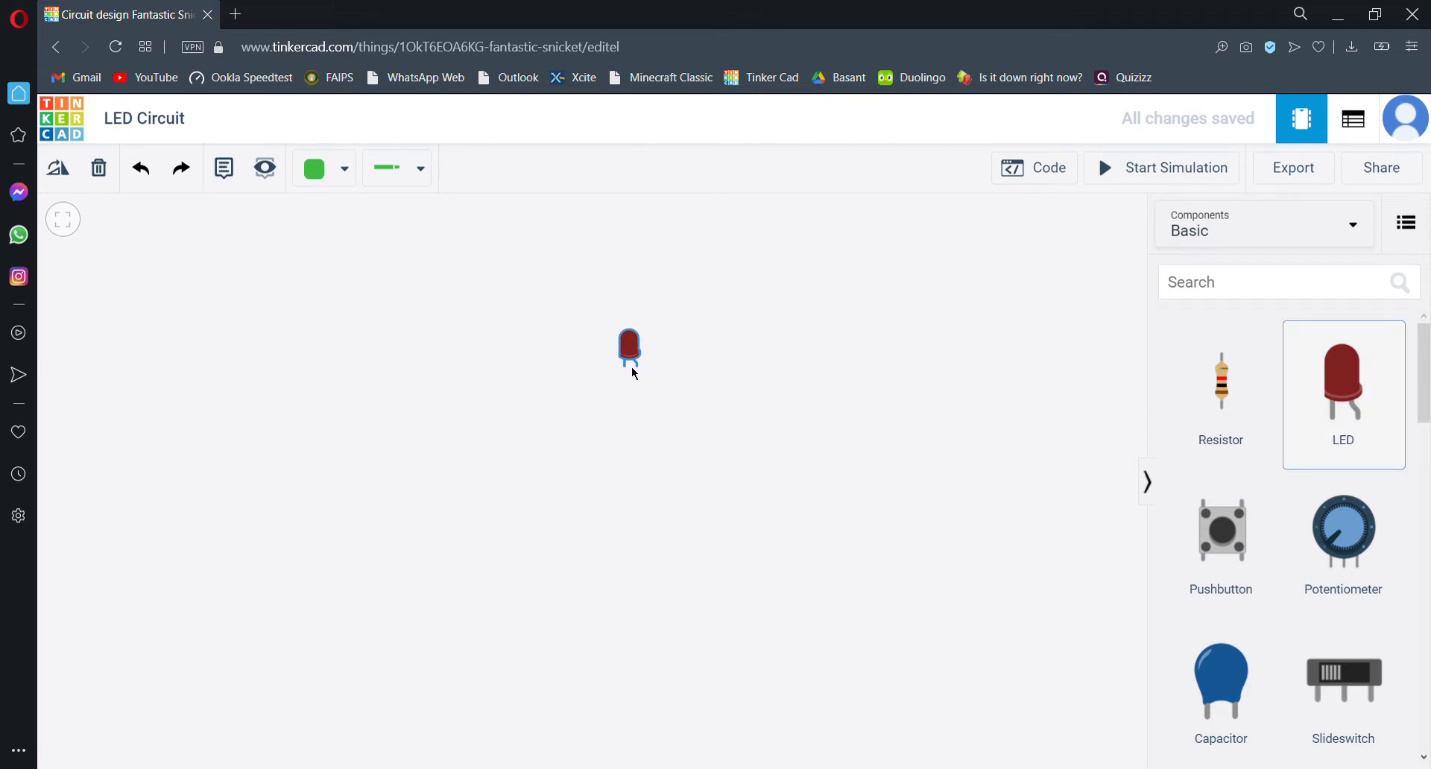
{"action": "left_click", "coordinate": [628, 367]}
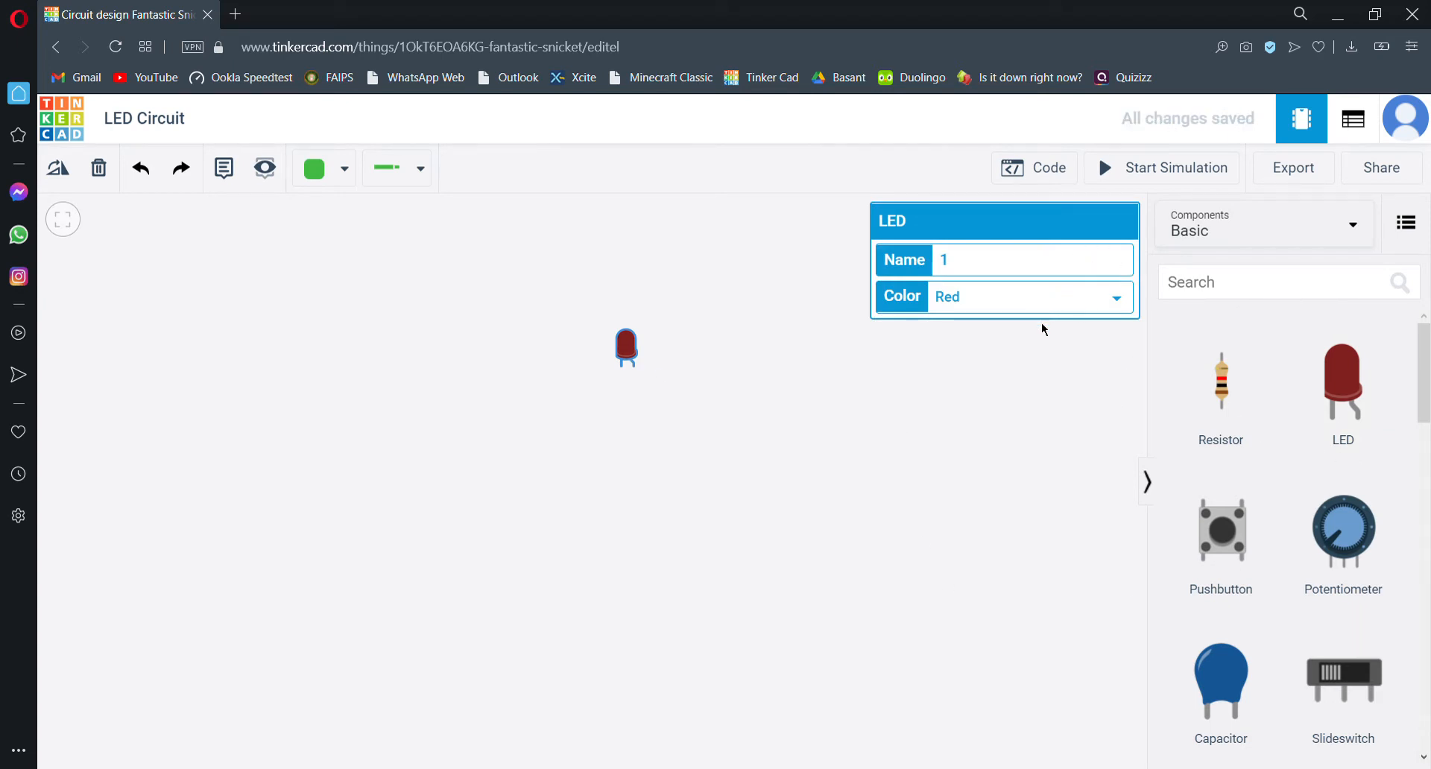
{"action": "left_click", "coordinate": [1024, 415]}
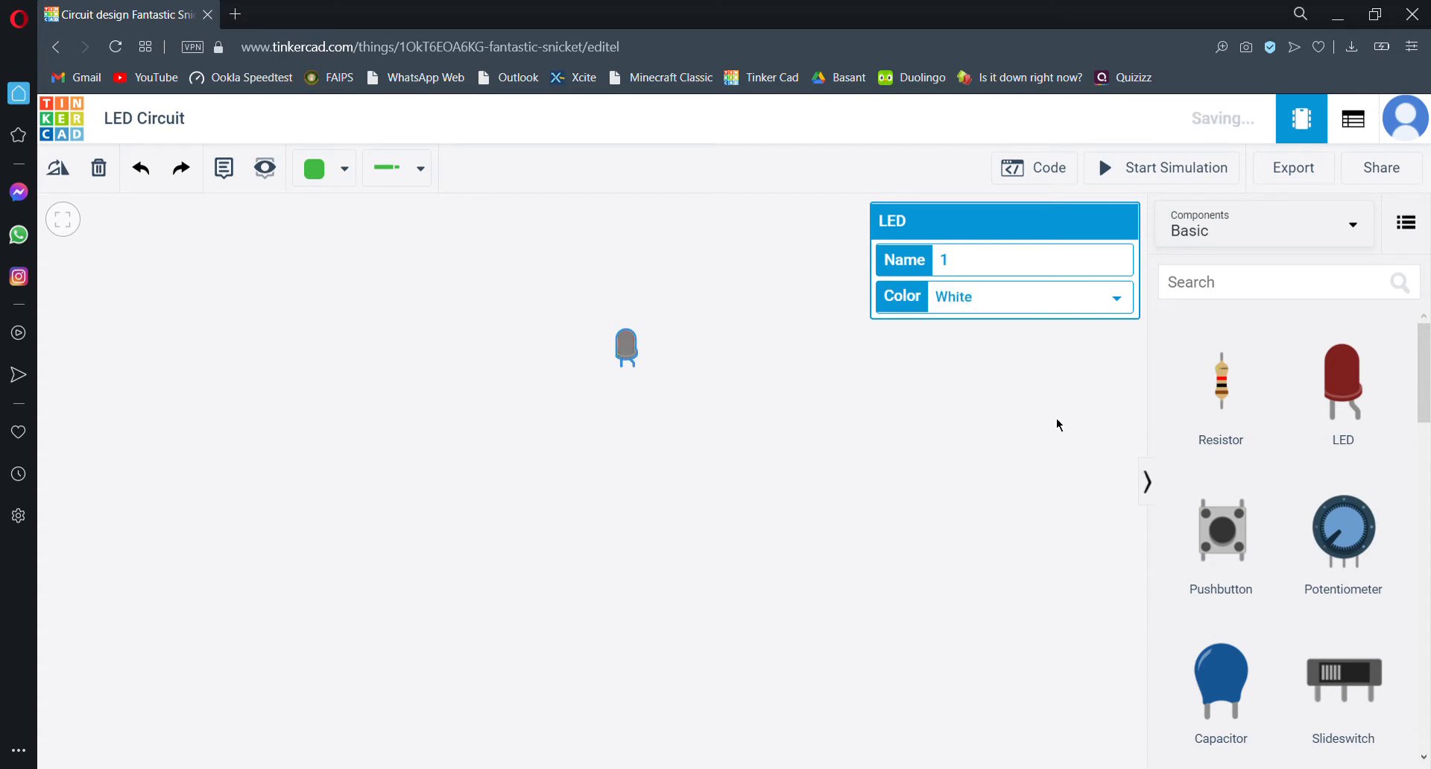
Place a Coin Cell 3V Battery below the LED and rotate it clockwise until its terminals lie horizontally, positive on the right.
{"action": "scroll", "coordinate": [1323, 559], "scroll_direction": "down", "scroll_amount": 2}
{"action": "scroll", "coordinate": [1322, 559], "scroll_direction": "down", "scroll_amount": 4}
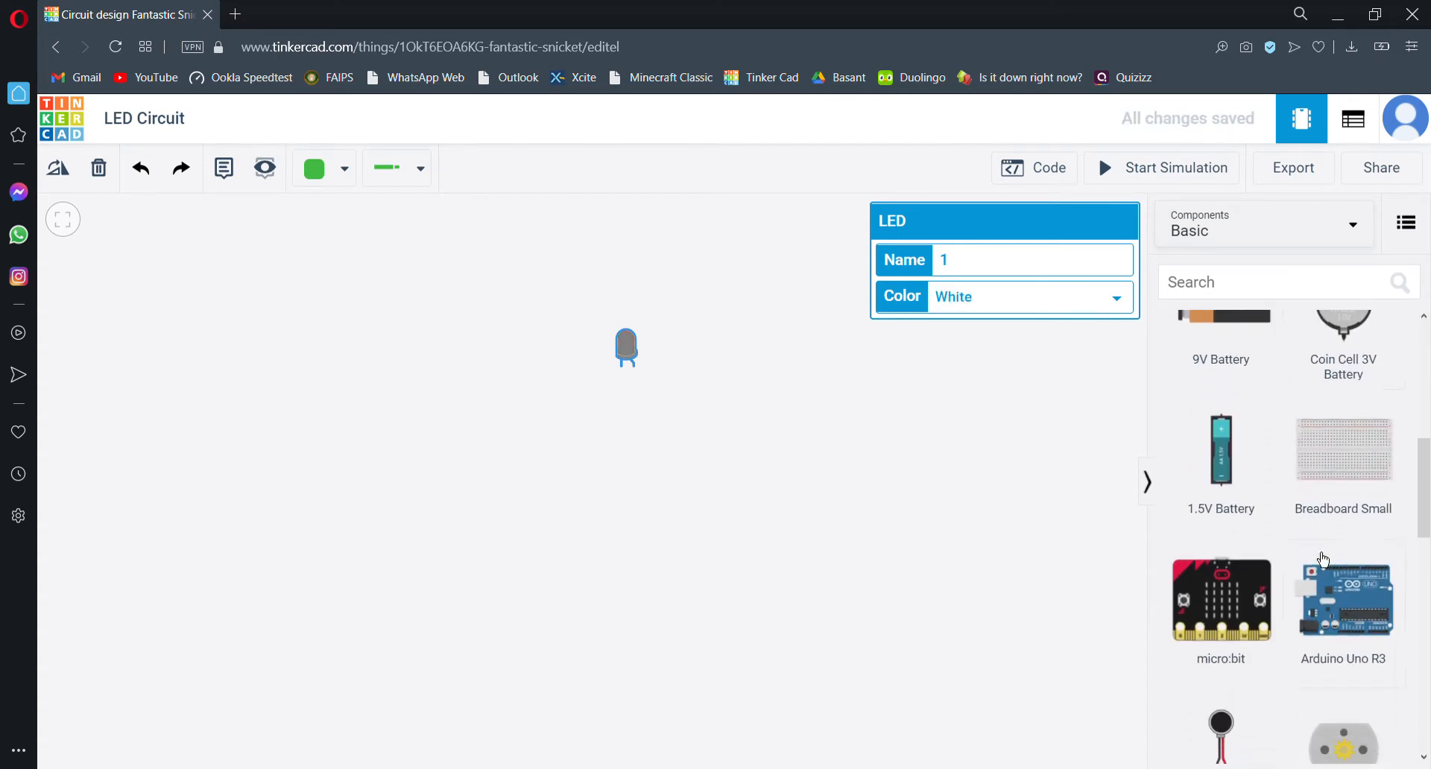
{"action": "scroll", "coordinate": [1322, 559], "scroll_direction": "up", "scroll_amount": 2}
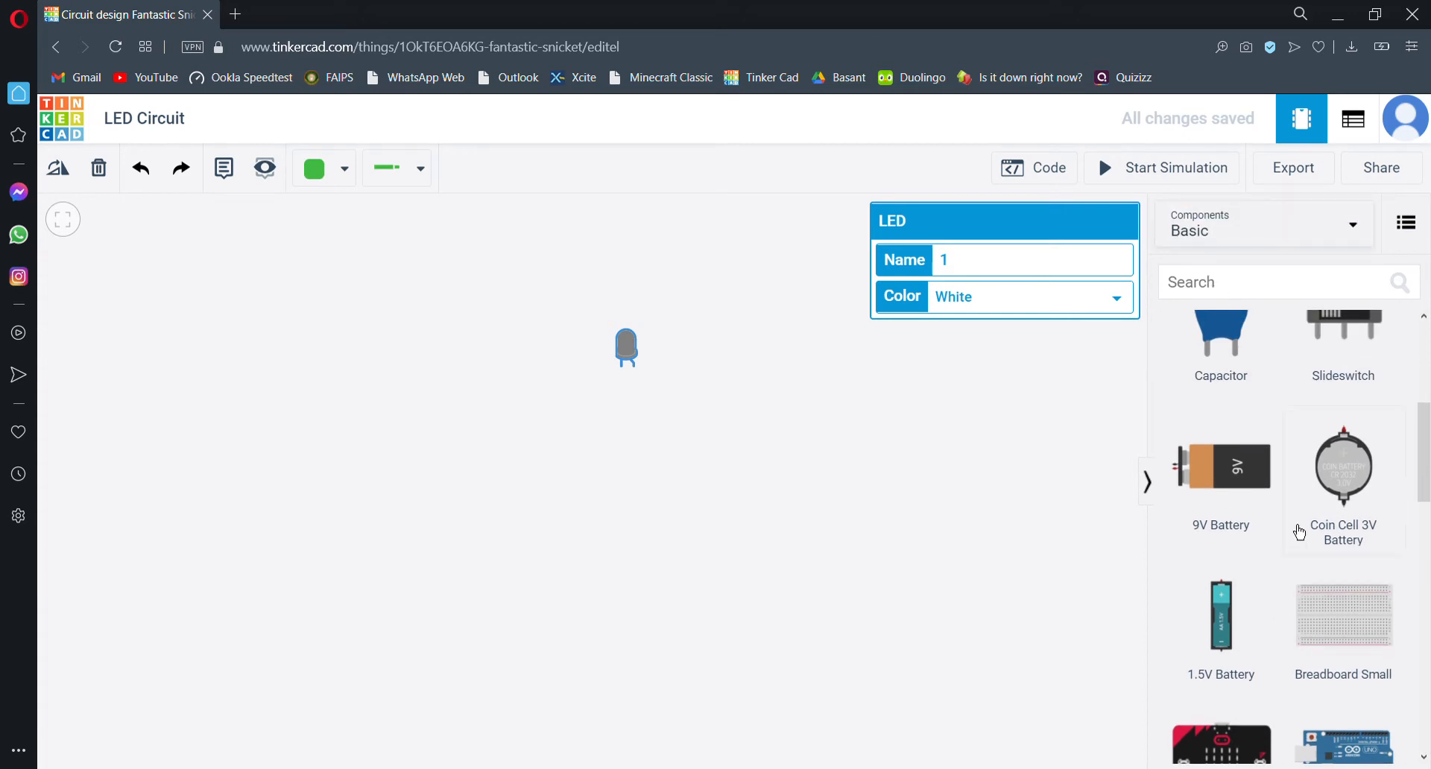
{"action": "left_click_drag", "start_coordinate": [1370, 495], "coordinate": [638, 550]}
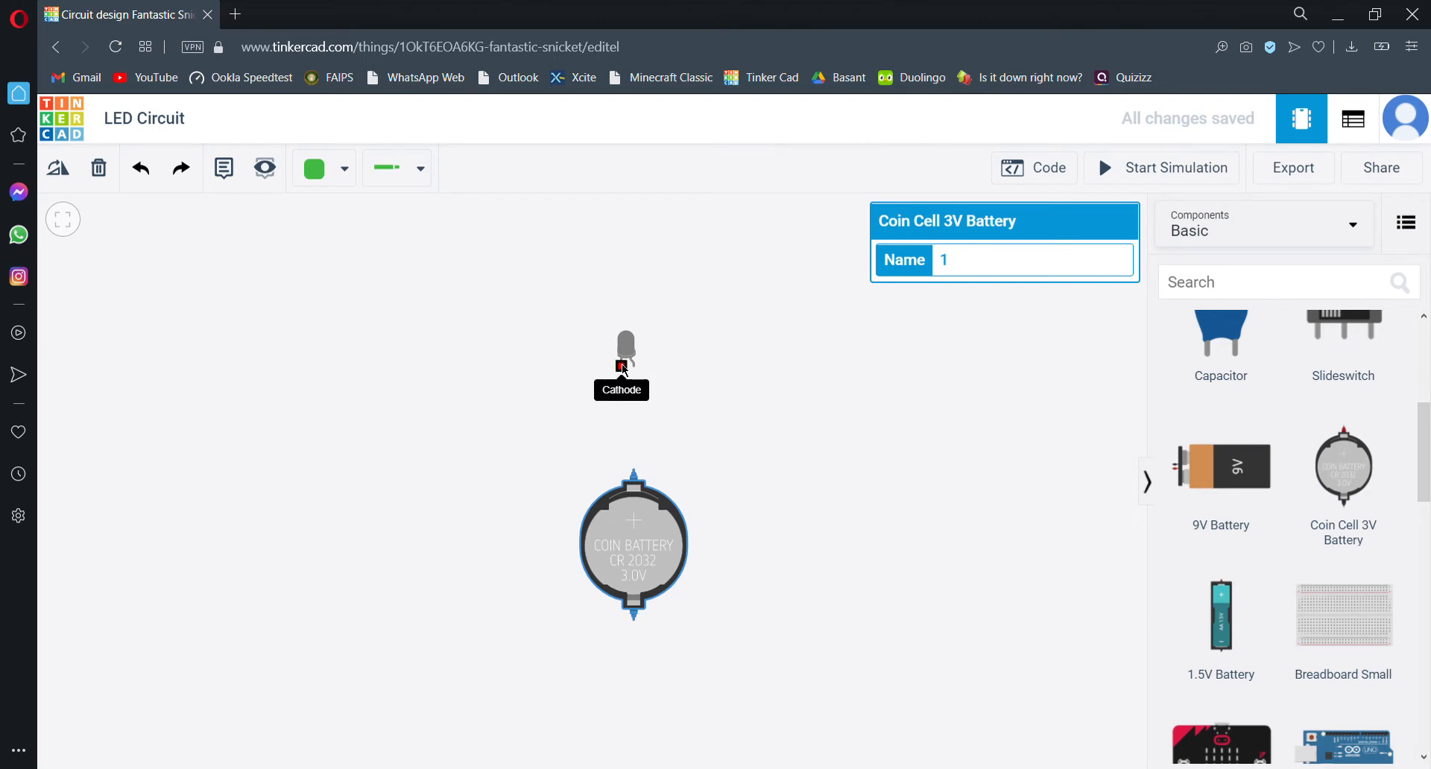
{"action": "left_click", "coordinate": [67, 179]}
{"action": "left_click", "coordinate": [67, 179]}
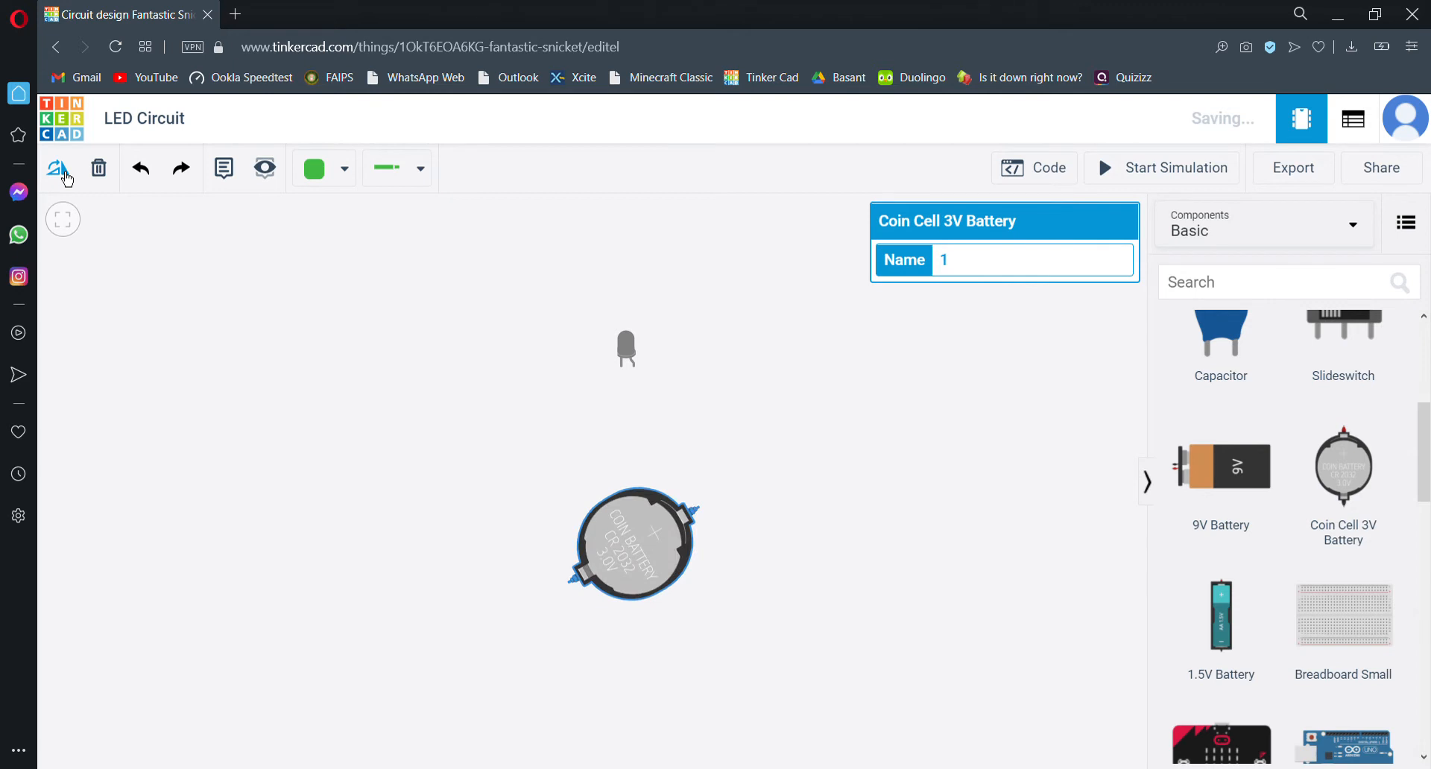
{"action": "left_click", "coordinate": [67, 179]}
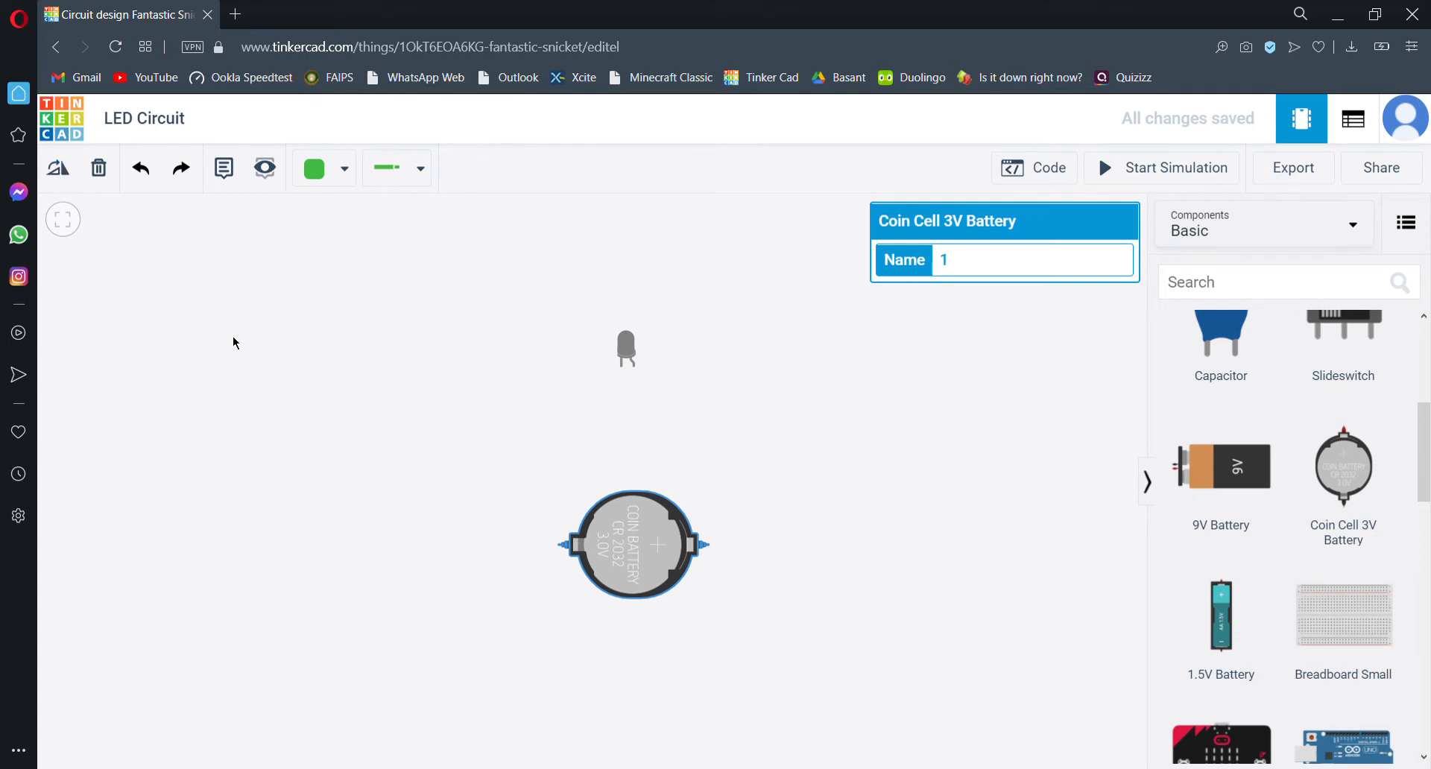
Wire the battery's positive terminal to the LED's anode with one right-angle bend and color the wire red.
{"action": "left_click", "coordinate": [710, 551]}
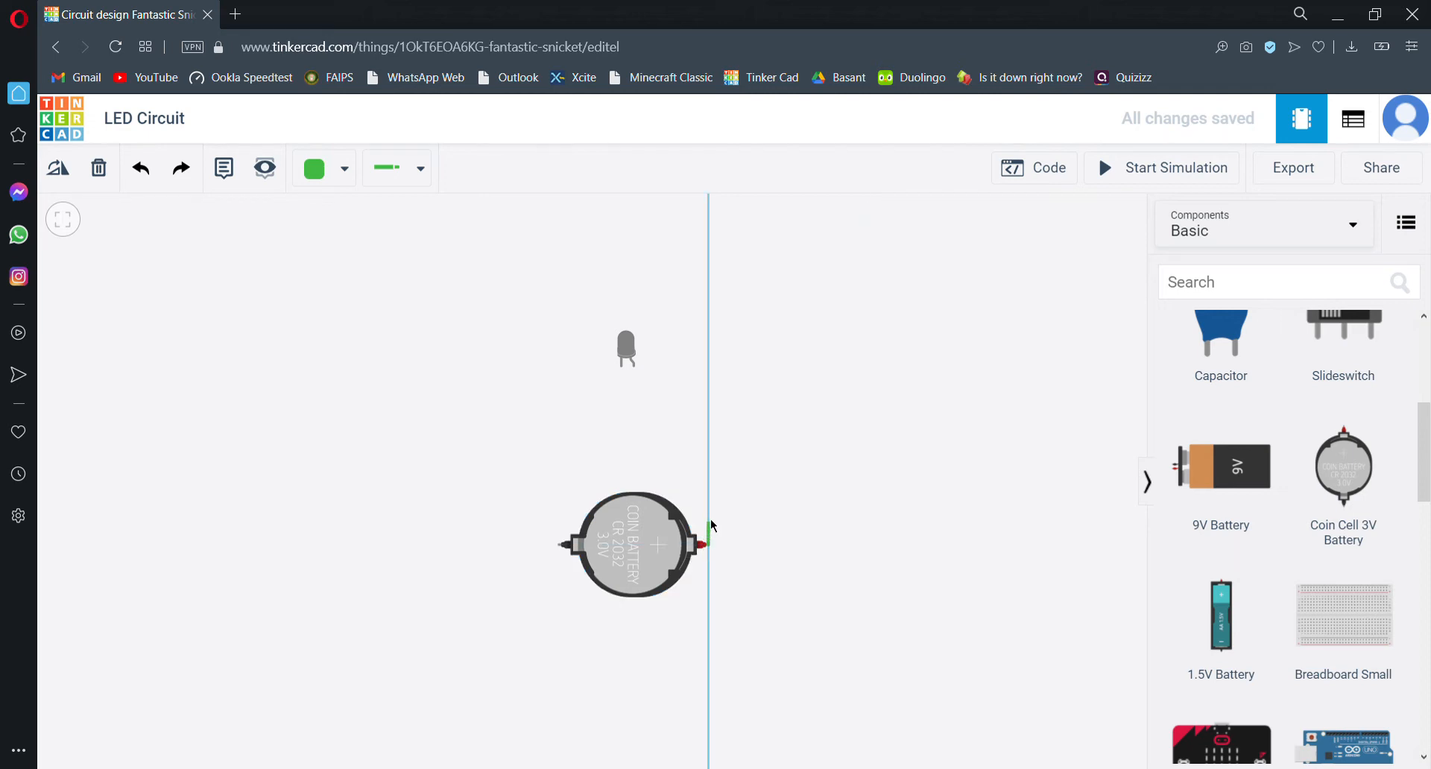
{"action": "left_click", "coordinate": [708, 369]}
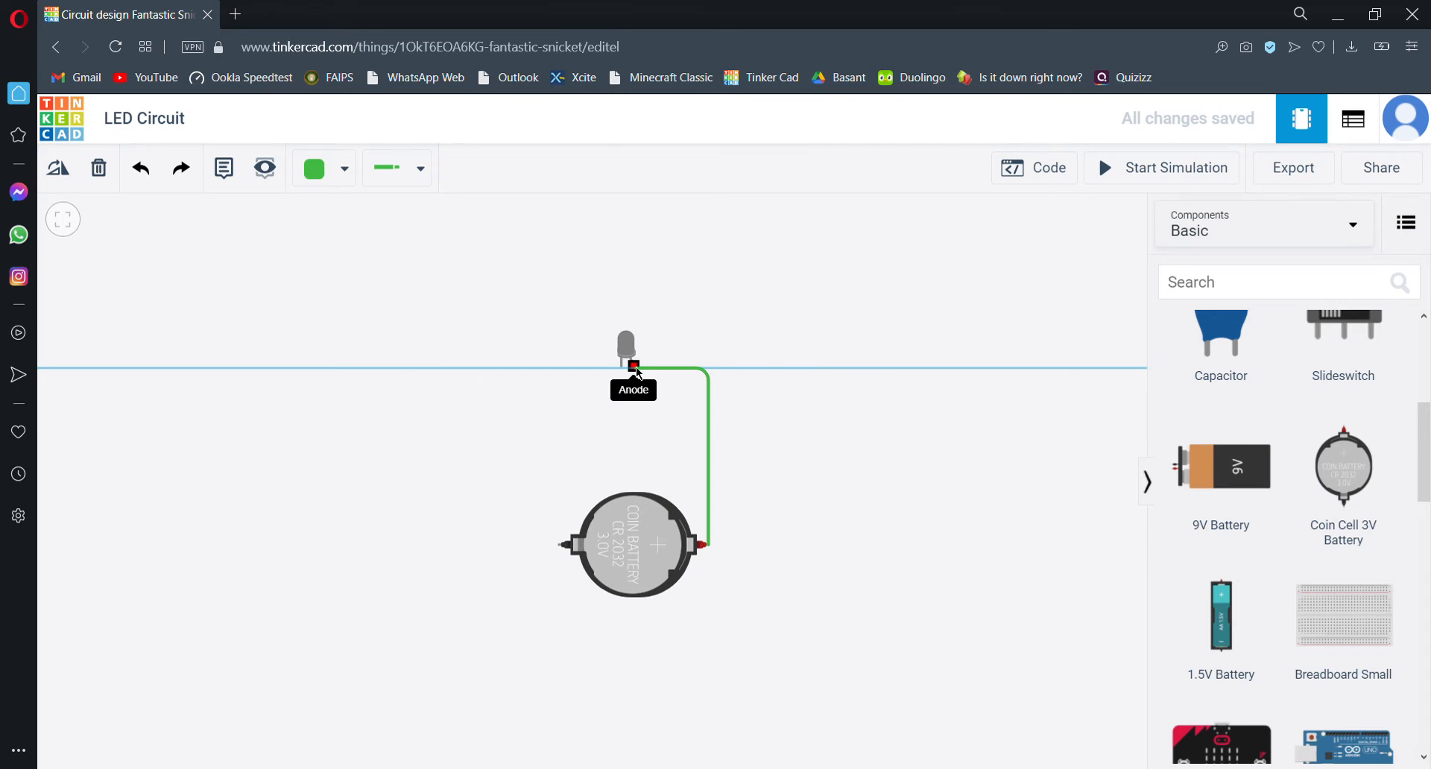
{"action": "left_click", "coordinate": [636, 369]}
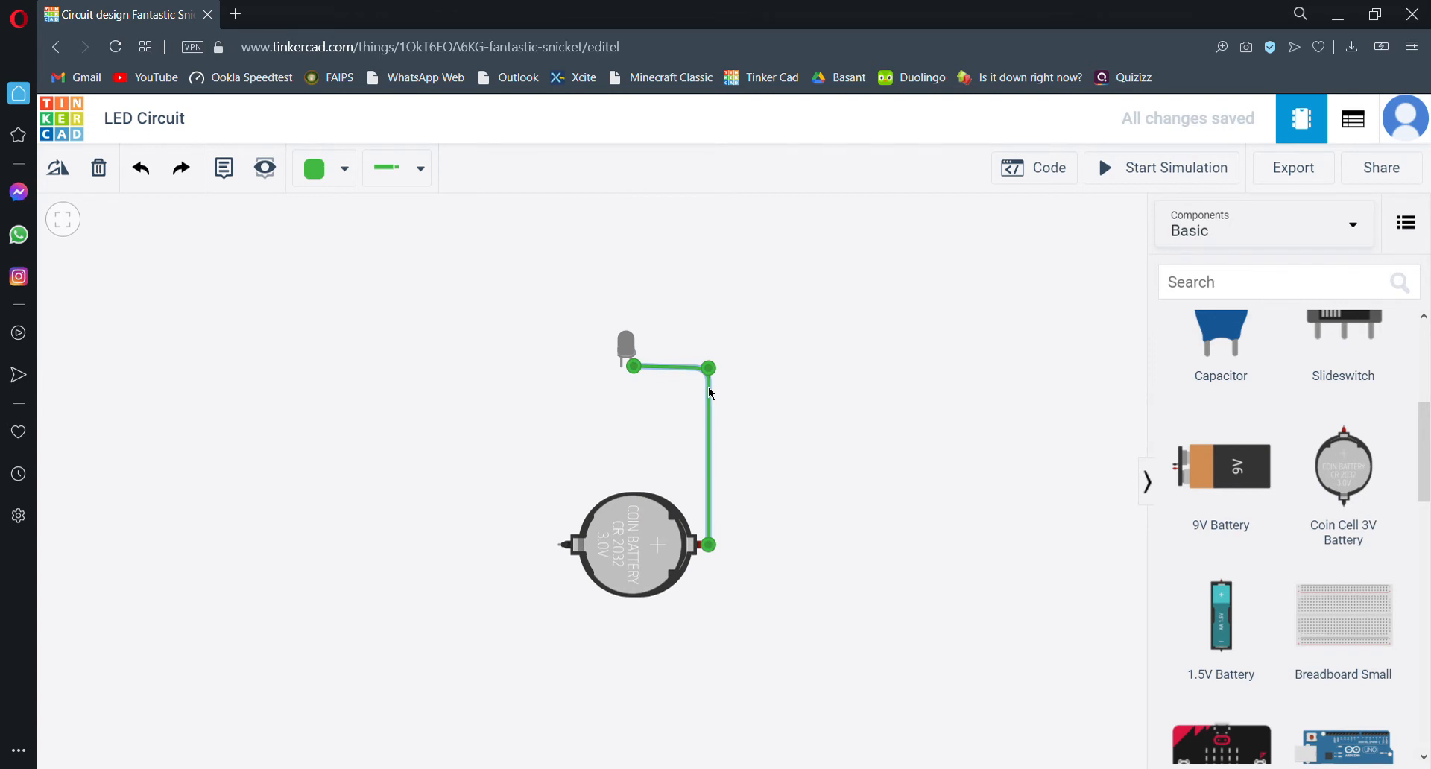
{"action": "left_click", "coordinate": [348, 179]}
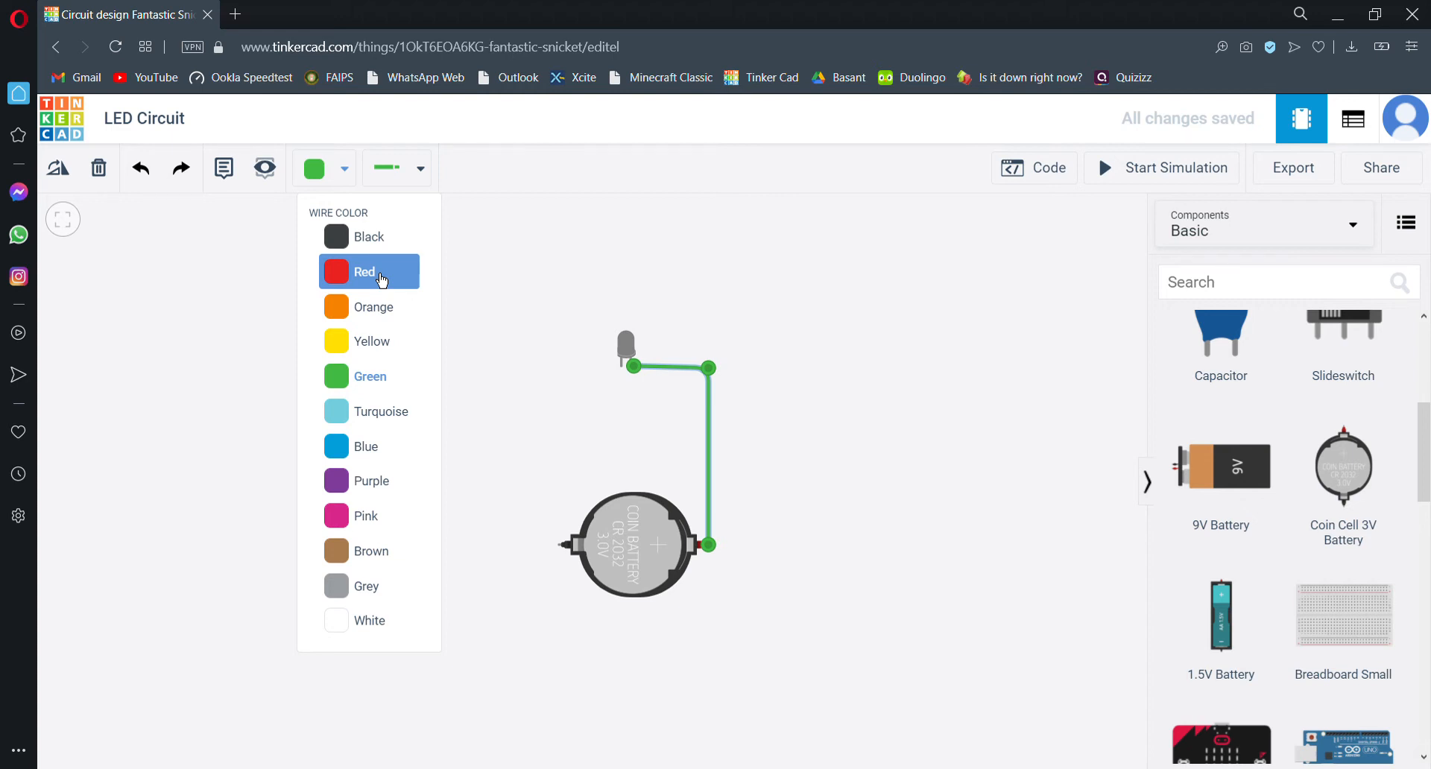
{"action": "left_click", "coordinate": [381, 278]}
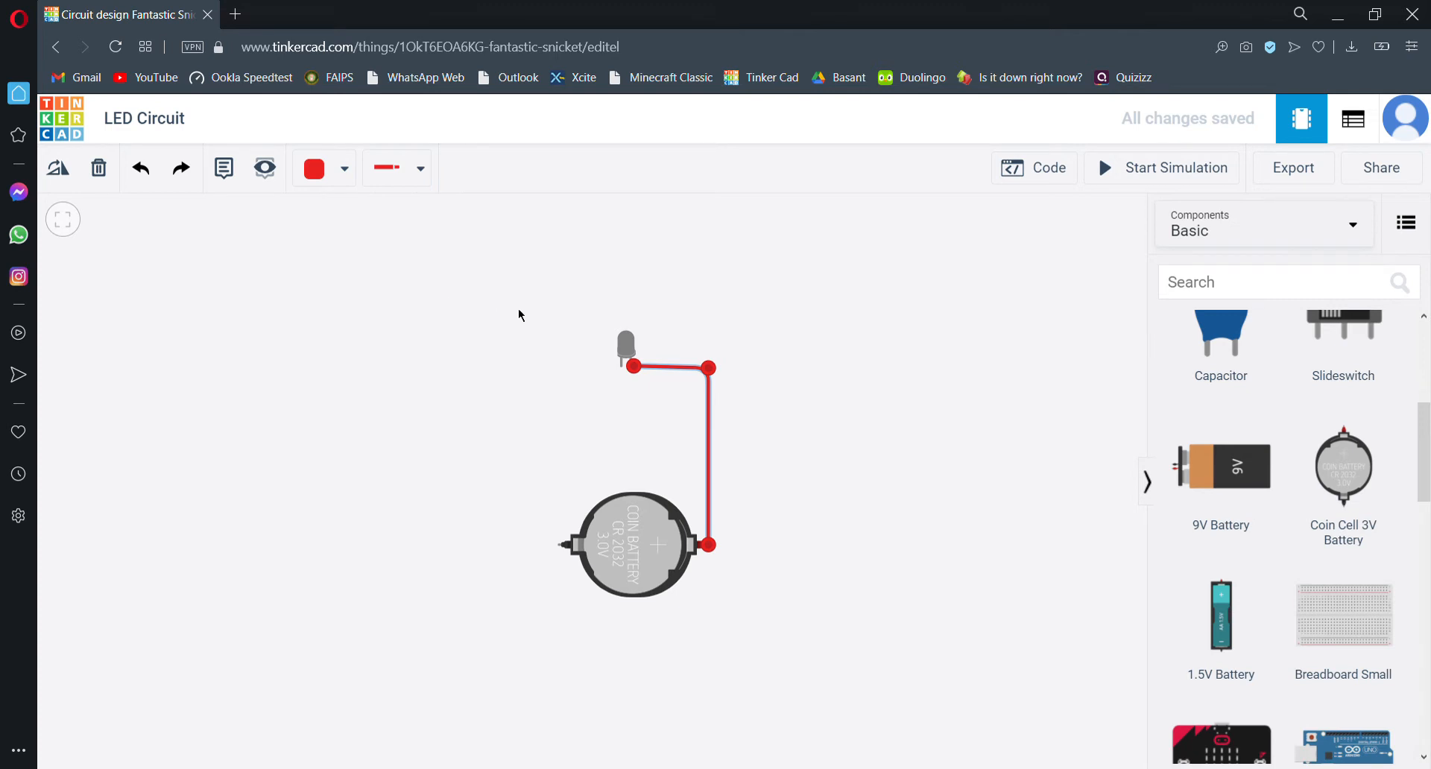
Wire the LED's cathode to the battery's negative terminal with a black wire that has one right-angle bend.
{"action": "left_click", "coordinate": [344, 170]}
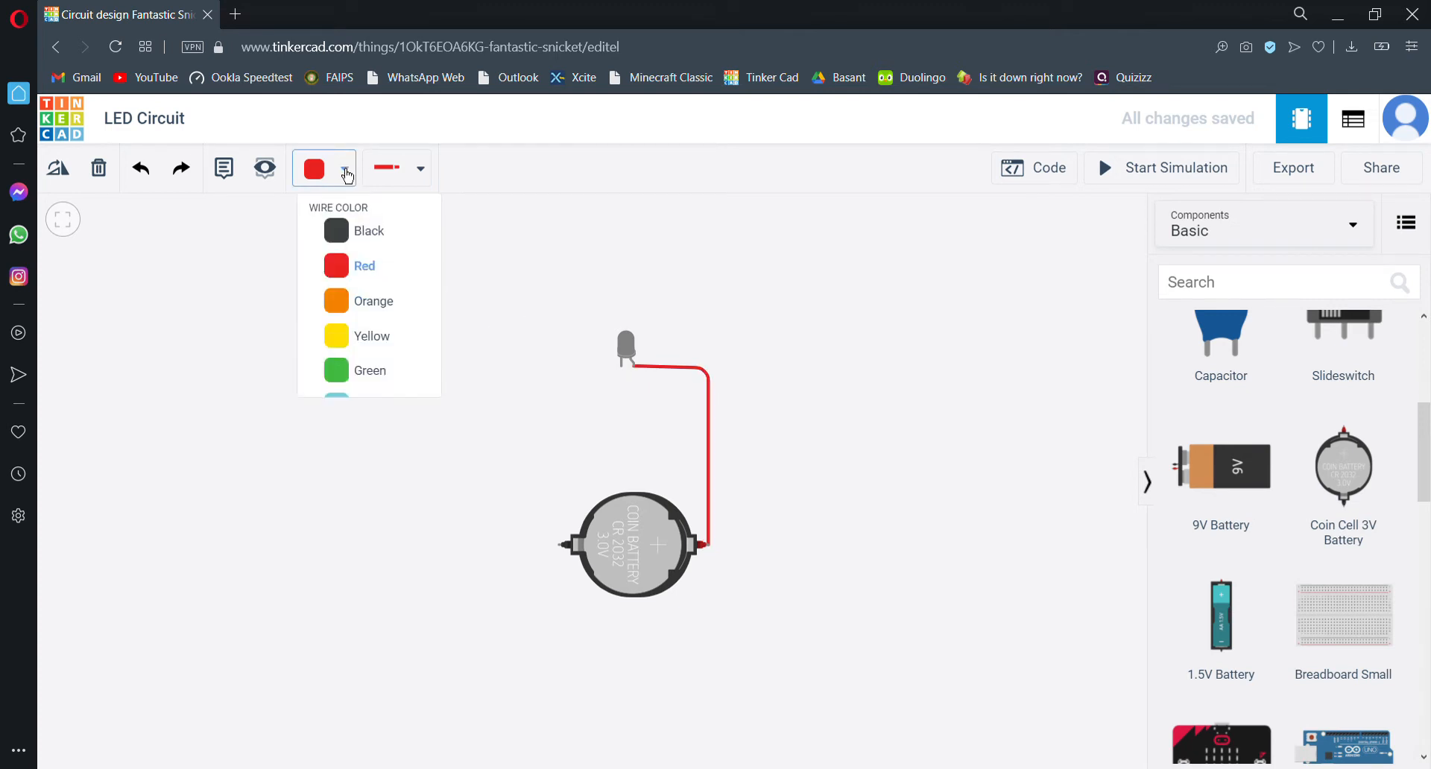
{"action": "left_click", "coordinate": [403, 247]}
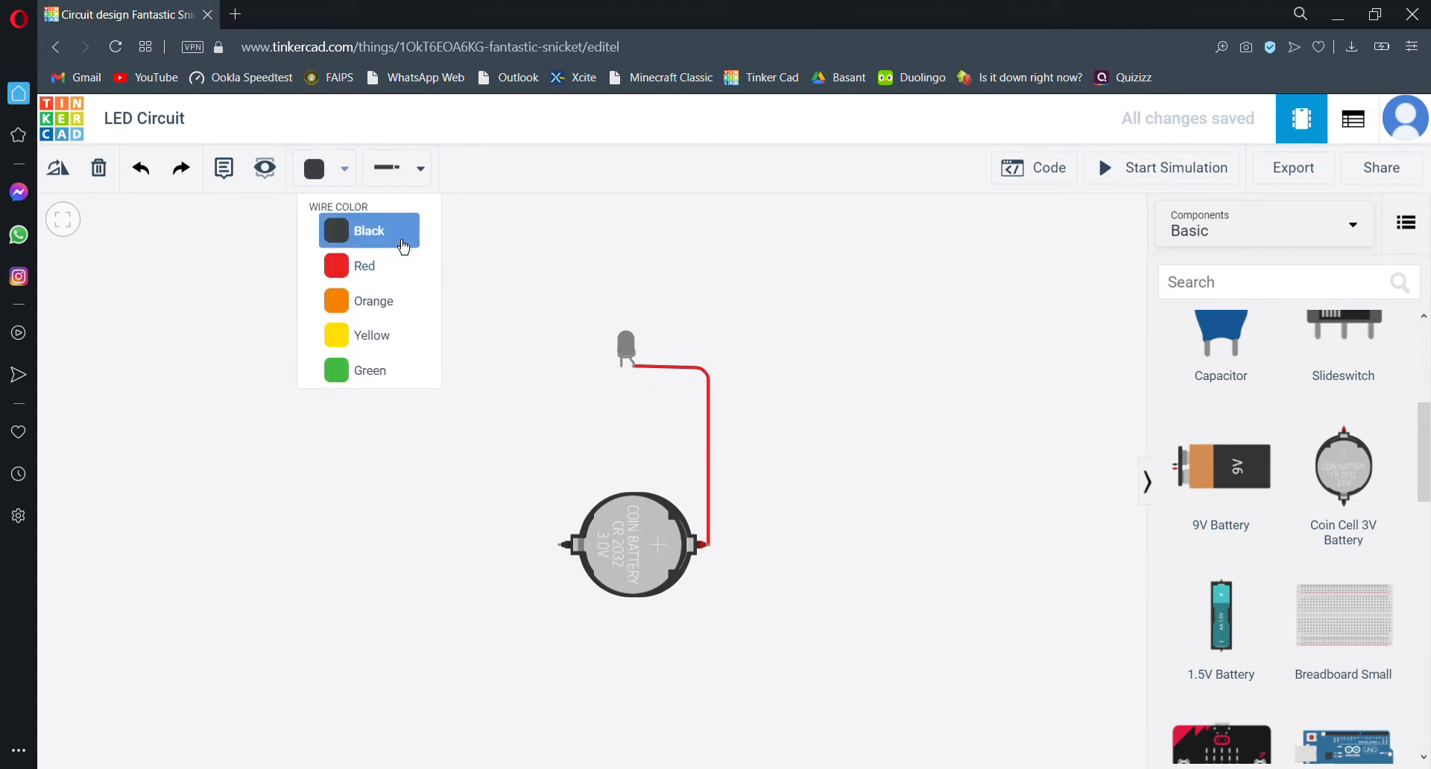
{"action": "left_click", "coordinate": [621, 364]}
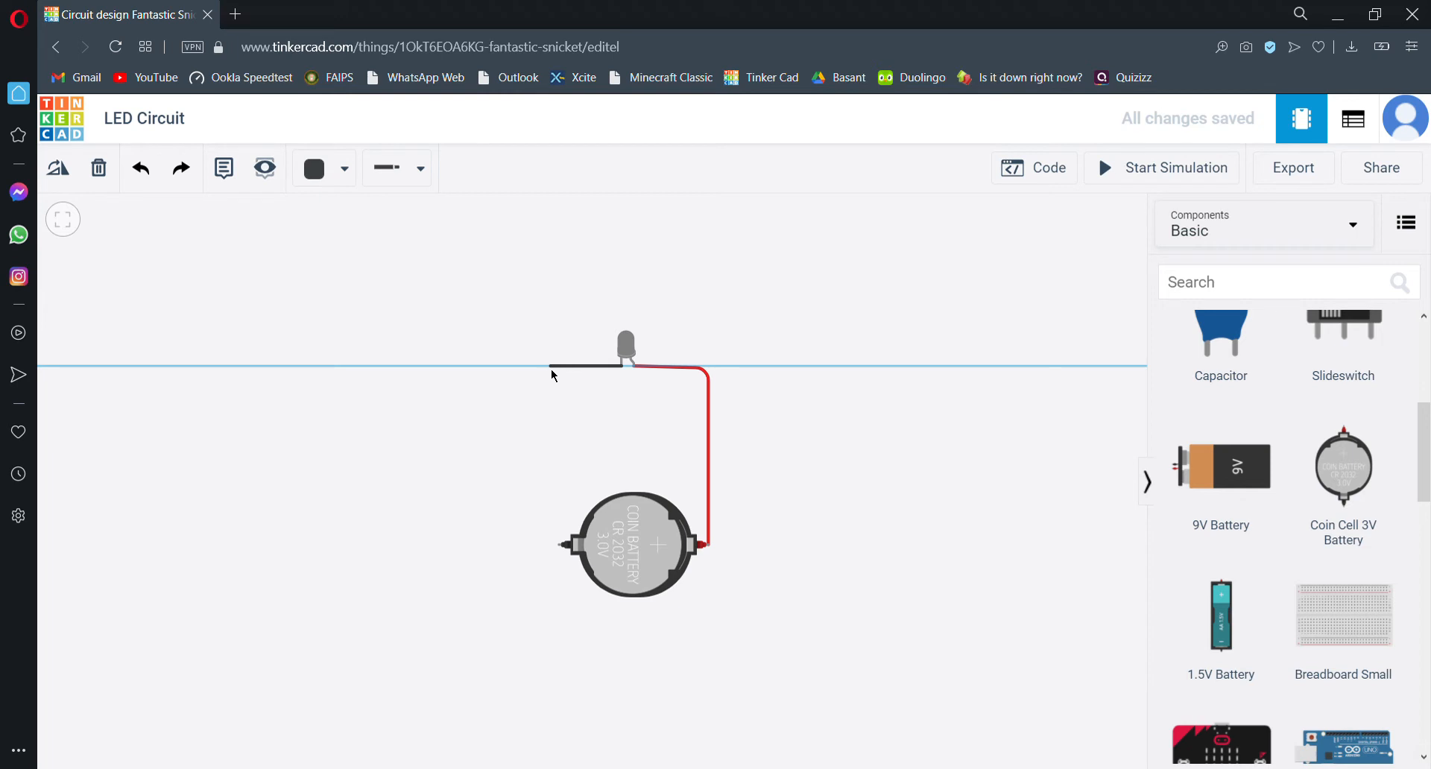
{"action": "left_click", "coordinate": [561, 366]}
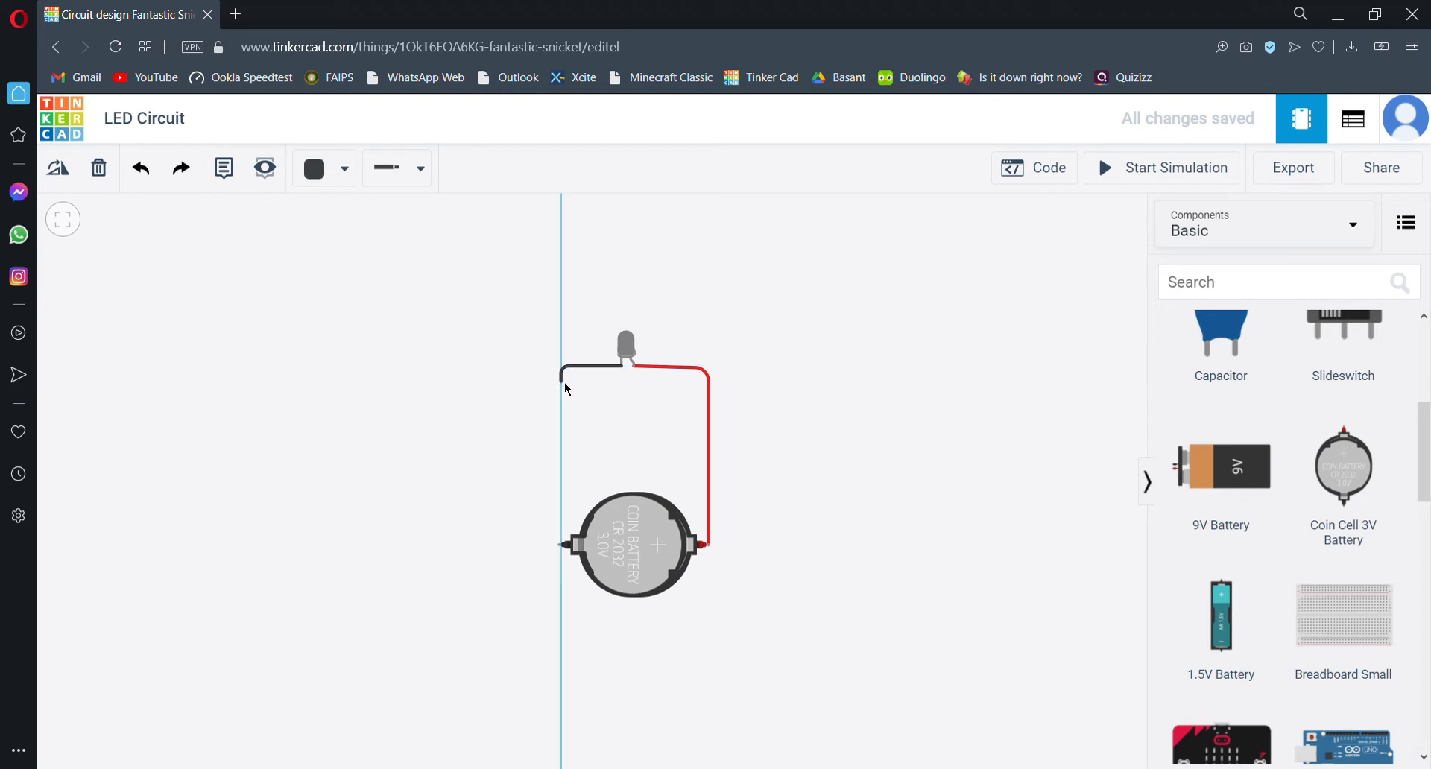
{"action": "left_click", "coordinate": [561, 545]}
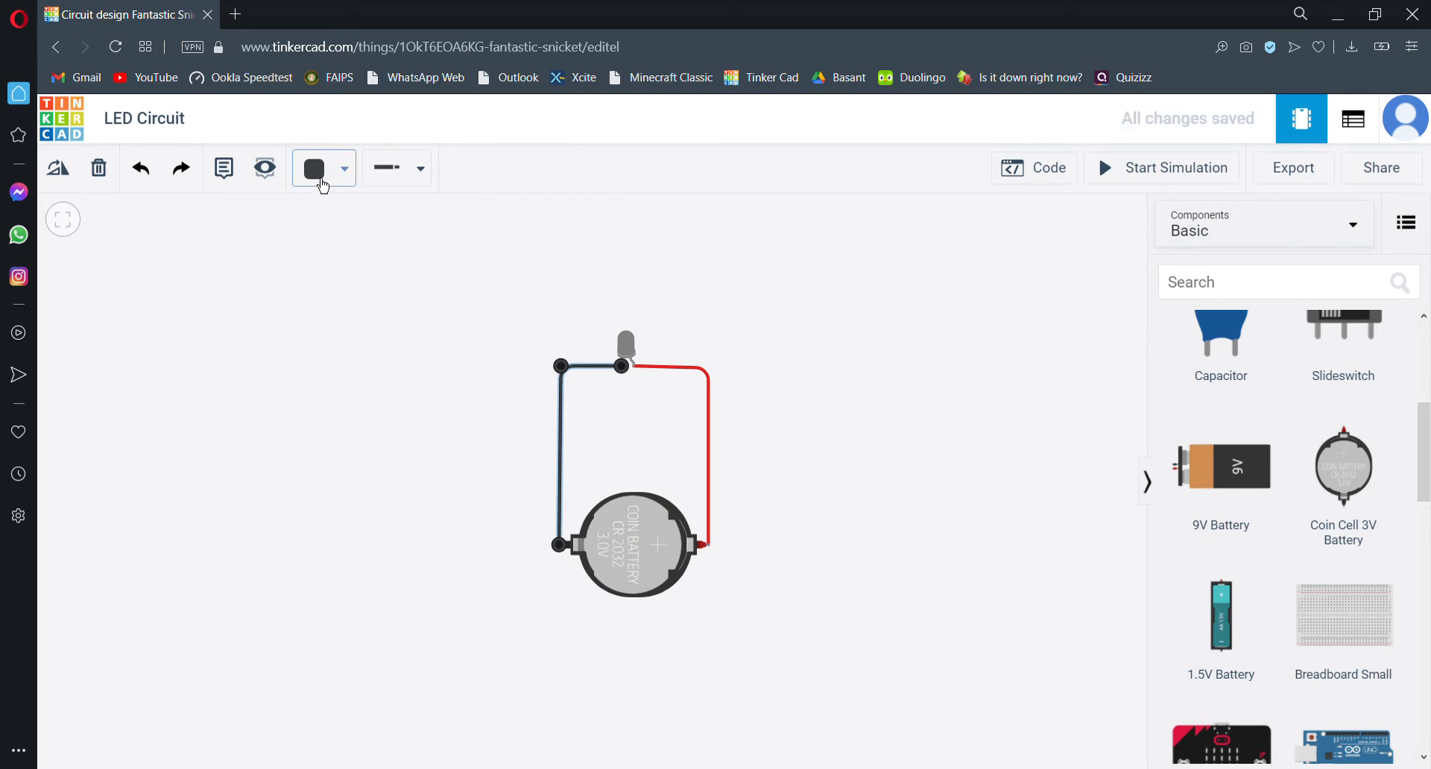
{"action": "left_click", "coordinate": [333, 171]}
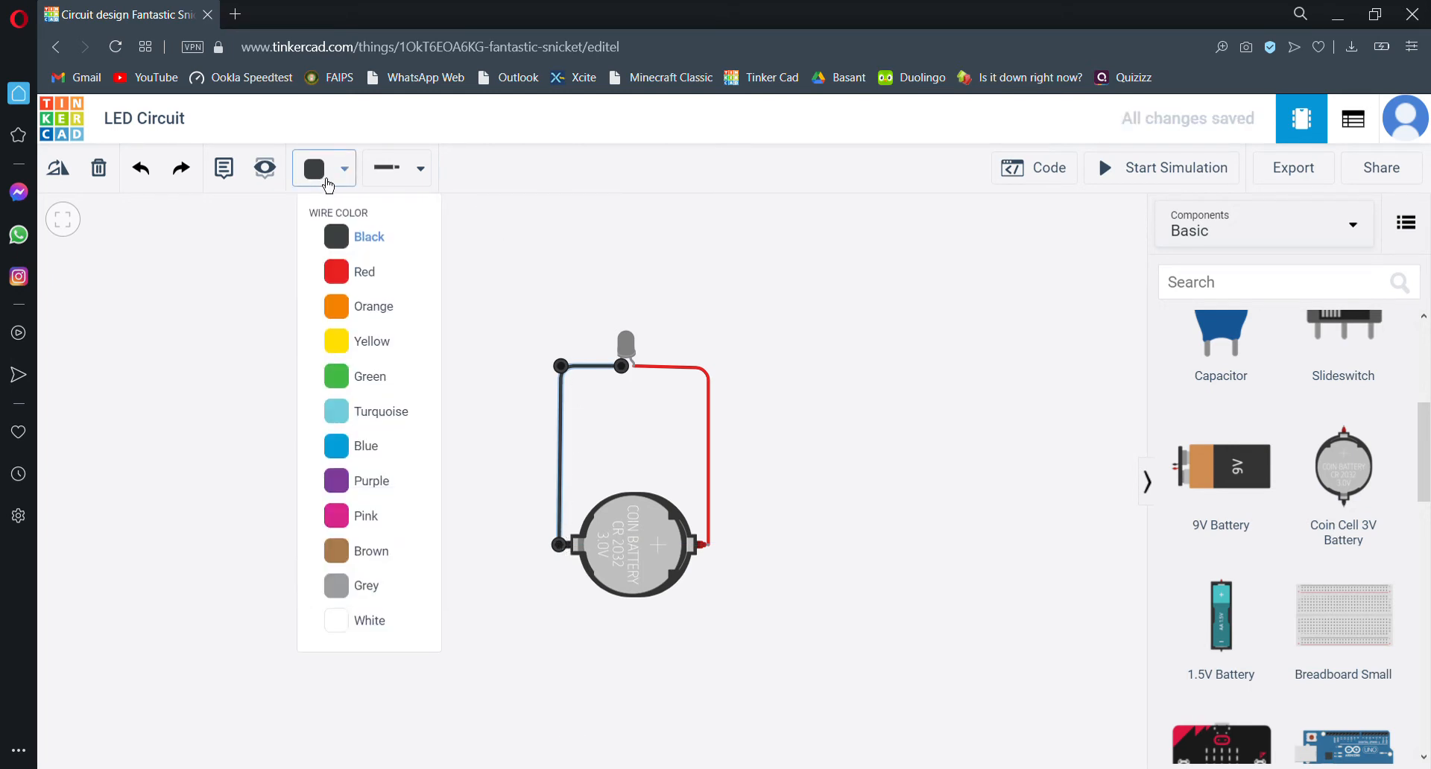
{"action": "left_click", "coordinate": [566, 316]}
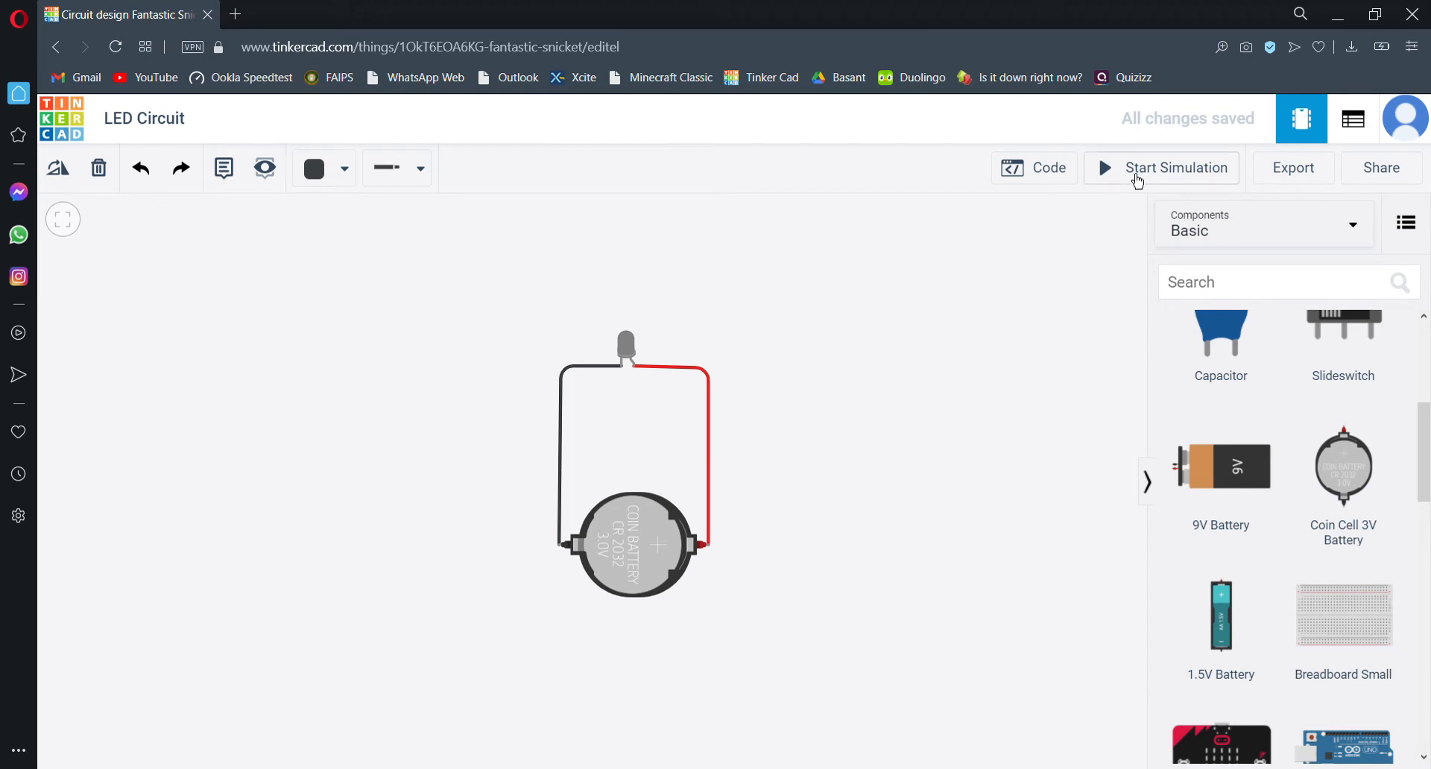
Run the circuit simulation, read the warning attached to the LED, and stop the simulation.
{"action": "left_click", "coordinate": [1138, 168]}
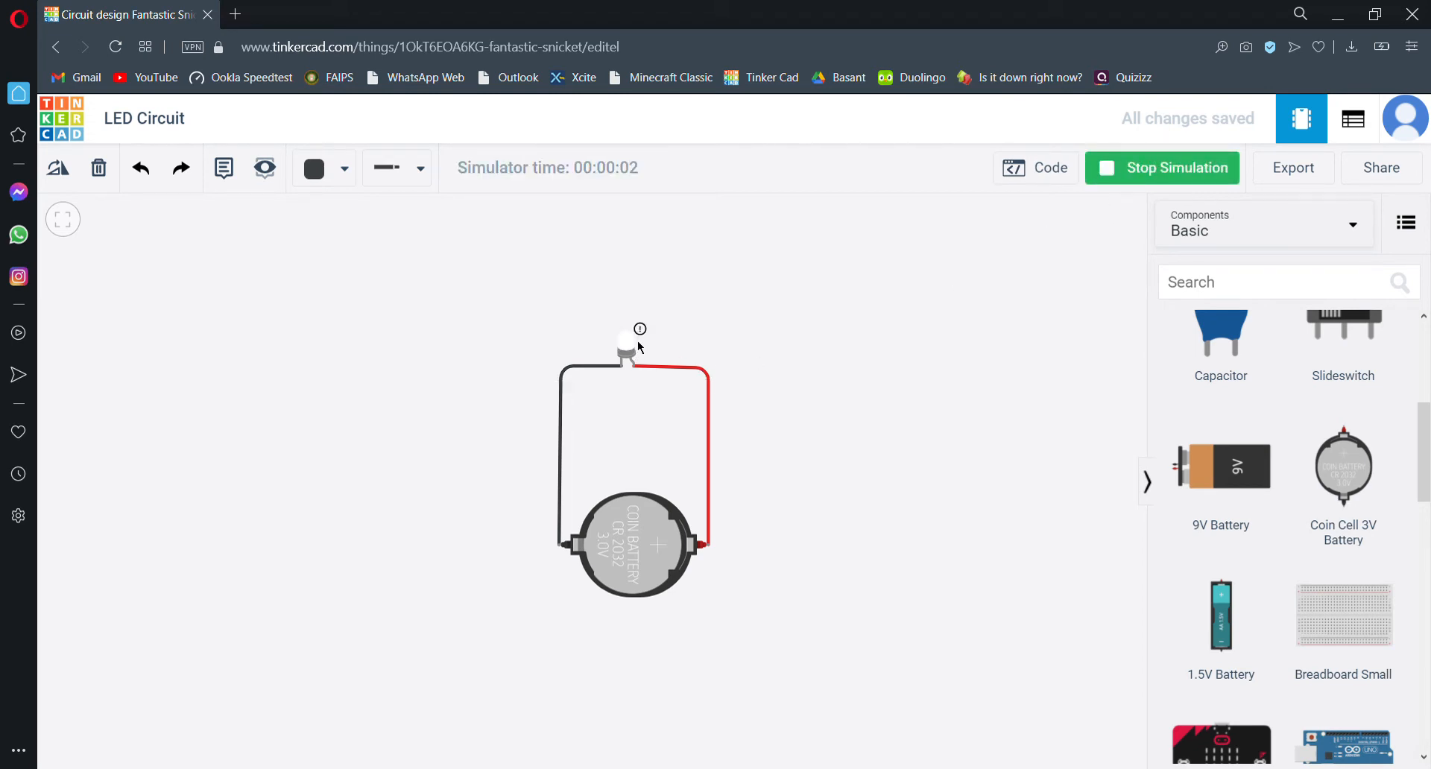
{"action": "mouse_move", "coordinate": [642, 333]}
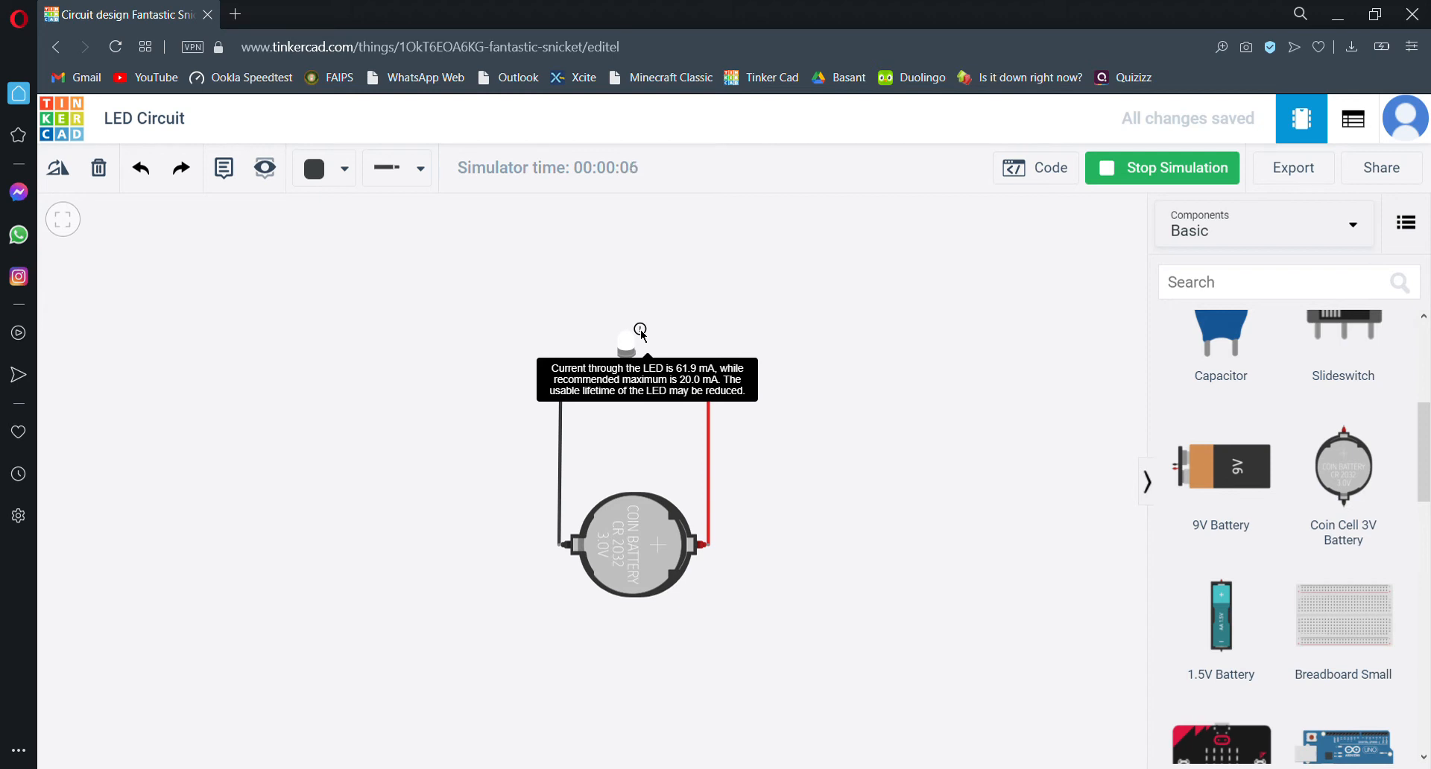
{"action": "scroll", "coordinate": [1258, 565], "scroll_direction": "up", "scroll_amount": 5}
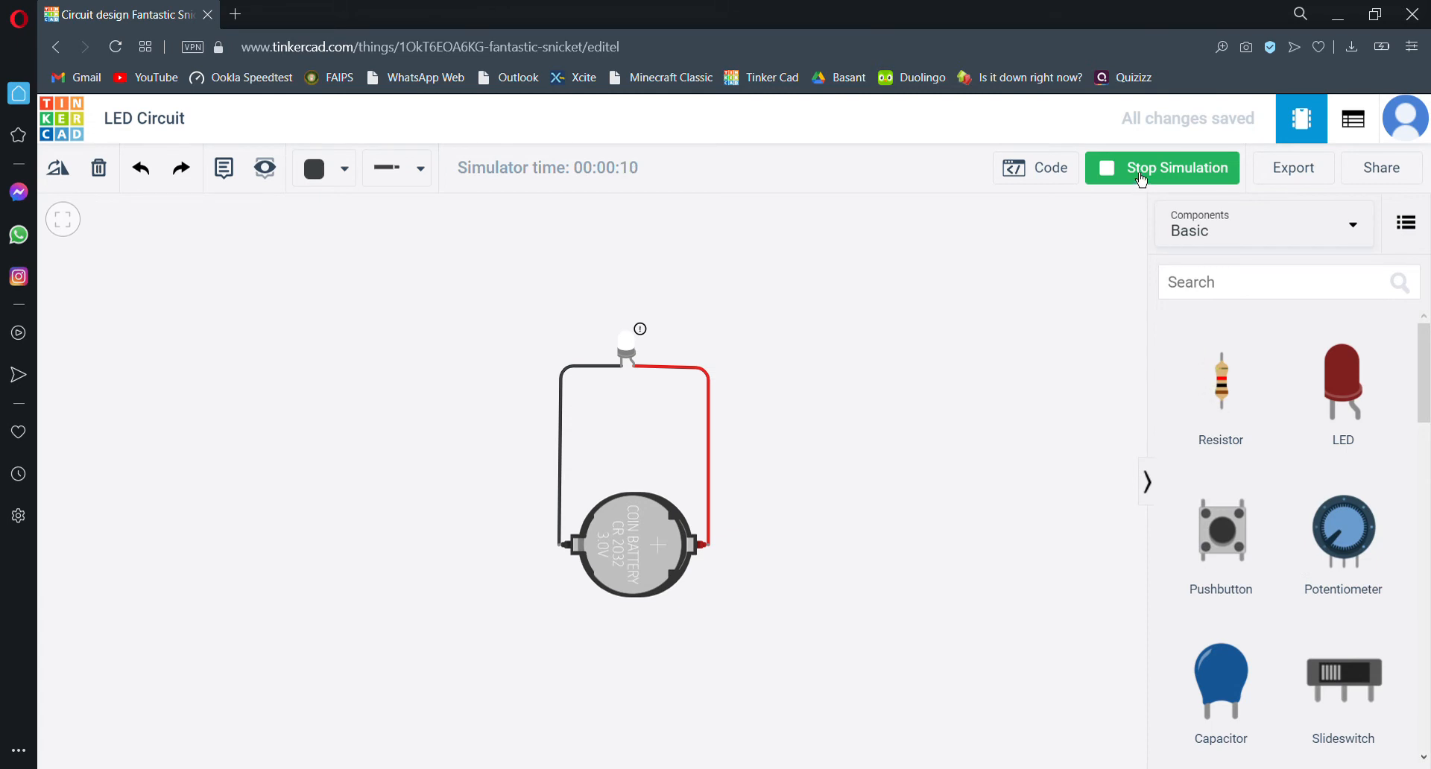
{"action": "left_click", "coordinate": [1142, 179]}
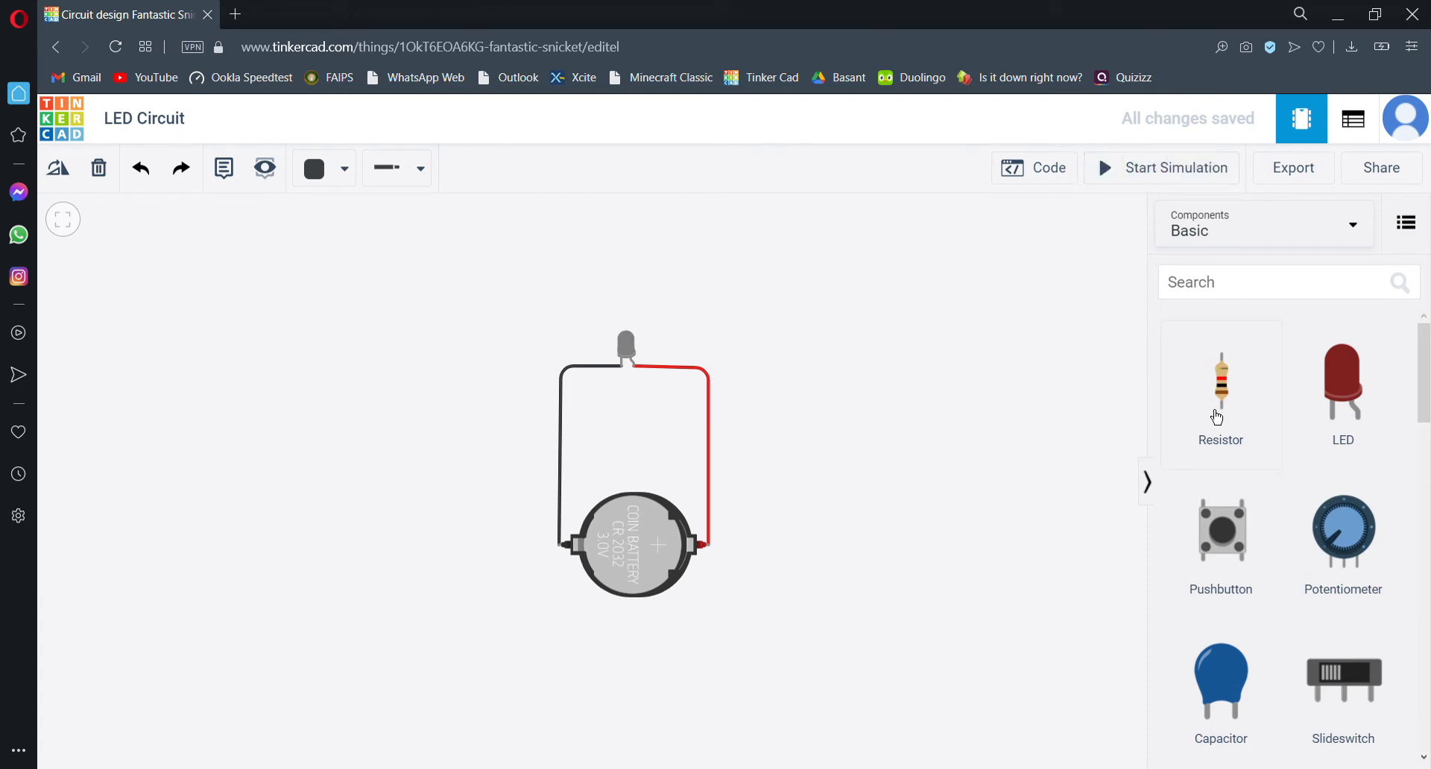
Add a resistor above the battery's positive terminal in place of the red wire, deleting that wire.
{"action": "left_click_drag", "start_coordinate": [1240, 410], "coordinate": [734, 462]}
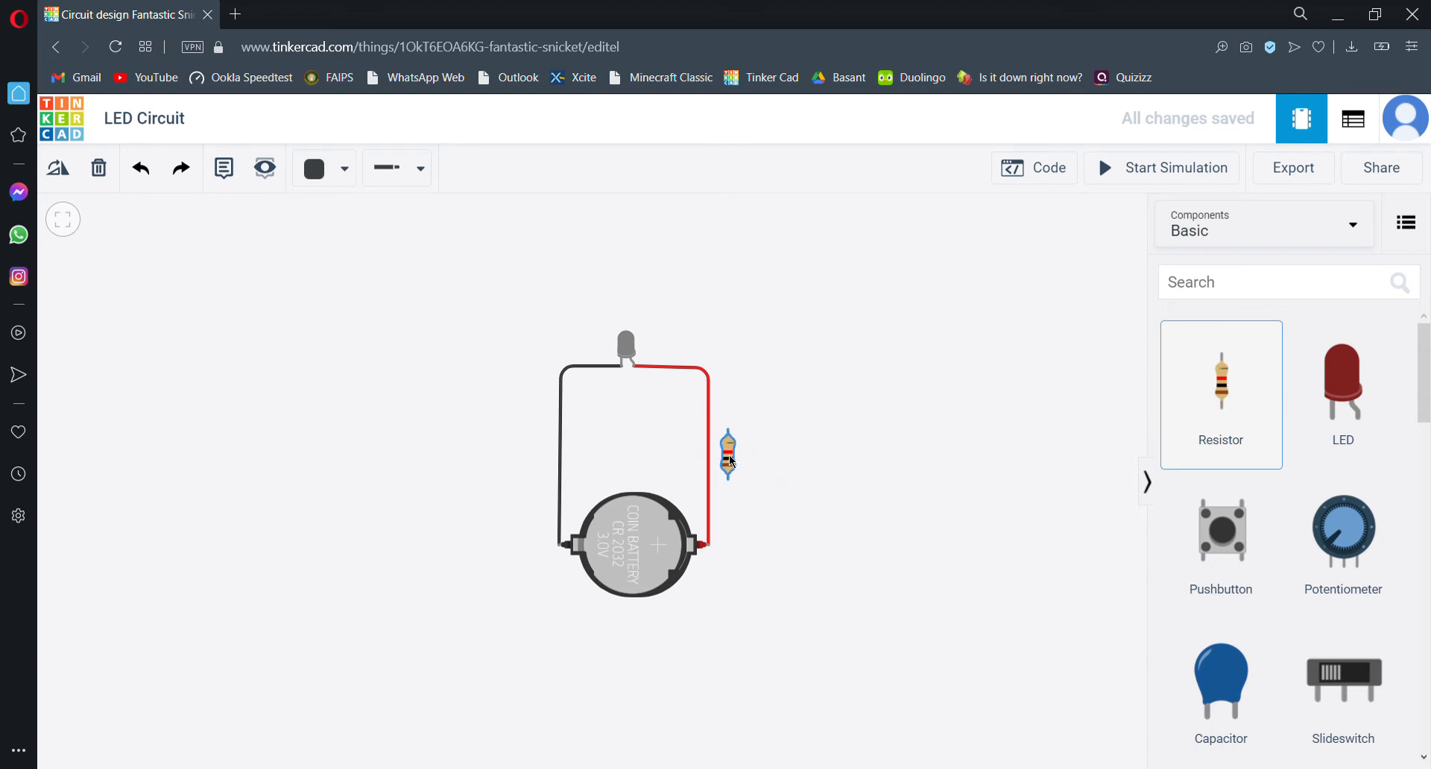
{"action": "left_click", "coordinate": [710, 441]}
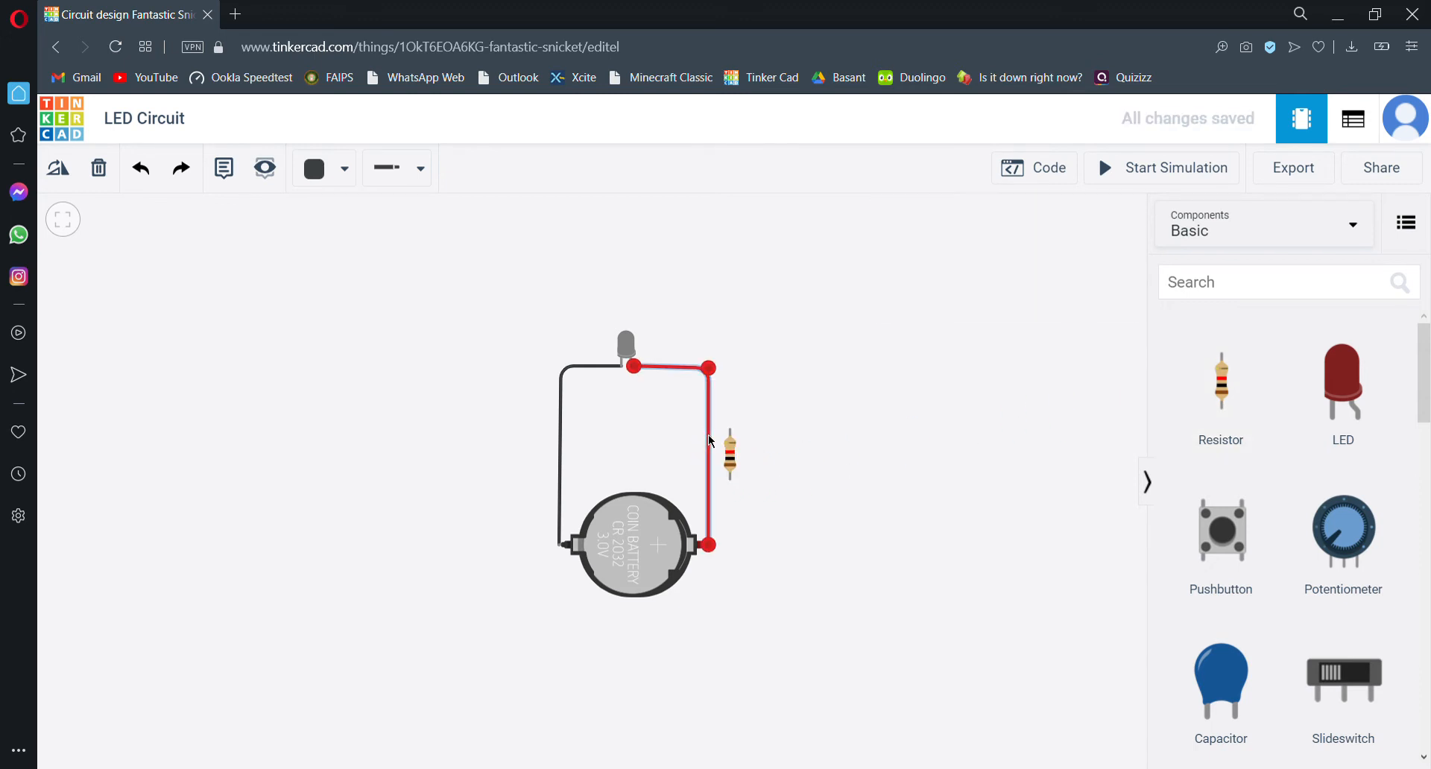
{"action": "key", "text": "Delete"}
{"action": "left_click", "coordinate": [730, 456]}
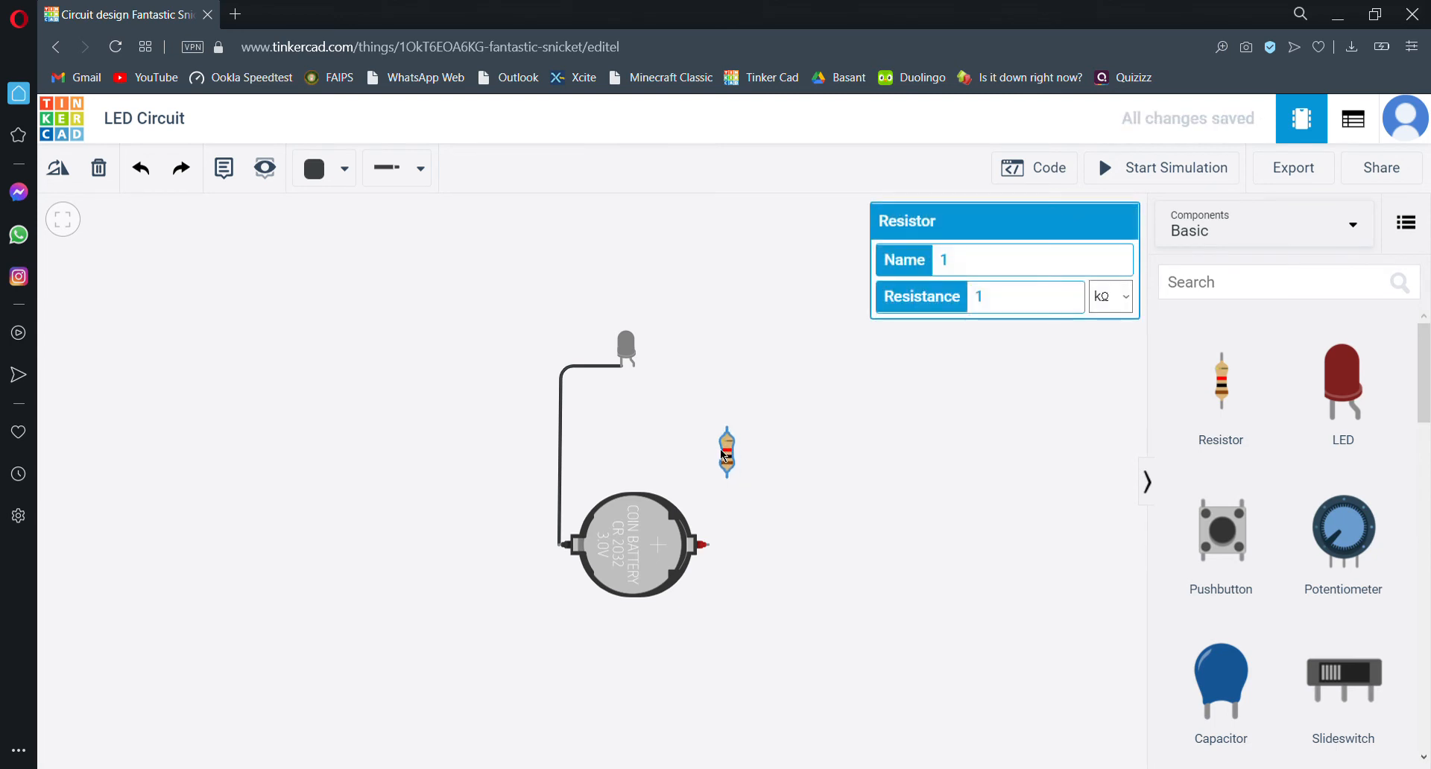
{"action": "mouse_move", "coordinate": [730, 456]}
{"action": "left_mouse_down"}
{"action": "mouse_move", "coordinate": [710, 449]}
{"action": "mouse_move", "coordinate": [716, 467]}
{"action": "left_mouse_up"}
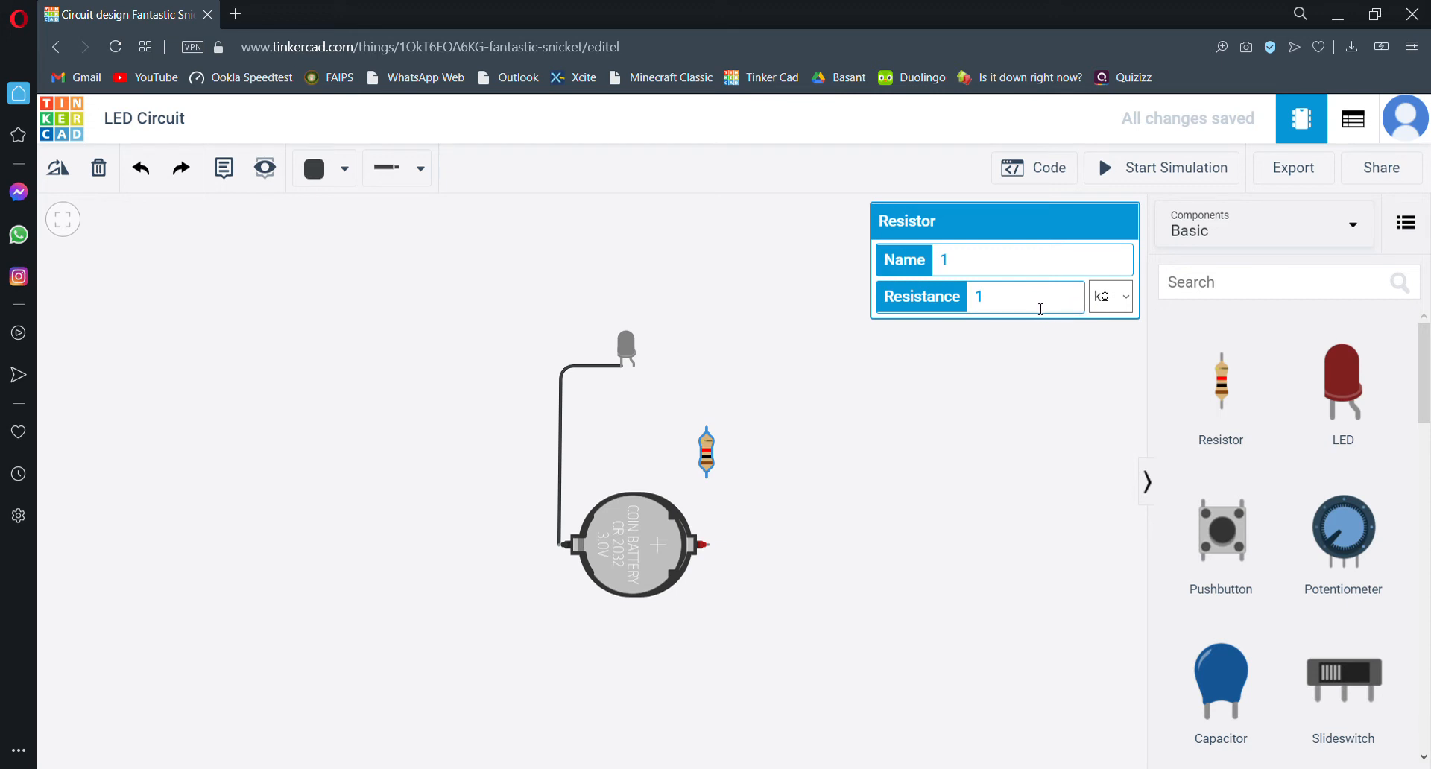
Set the resistor's resistance to 220 Ω.
{"action": "key", "text": "BackSpace"}
{"action": "type", "text": "220"}
{"action": "left_click", "coordinate": [1110, 400]}
Connect the battery's positive terminal to the resistor's lower terminal with a red wire.
{"action": "left_click_drag", "start_coordinate": [749, 547], "coordinate": [792, 533]}
{"action": "left_click", "coordinate": [327, 184]}
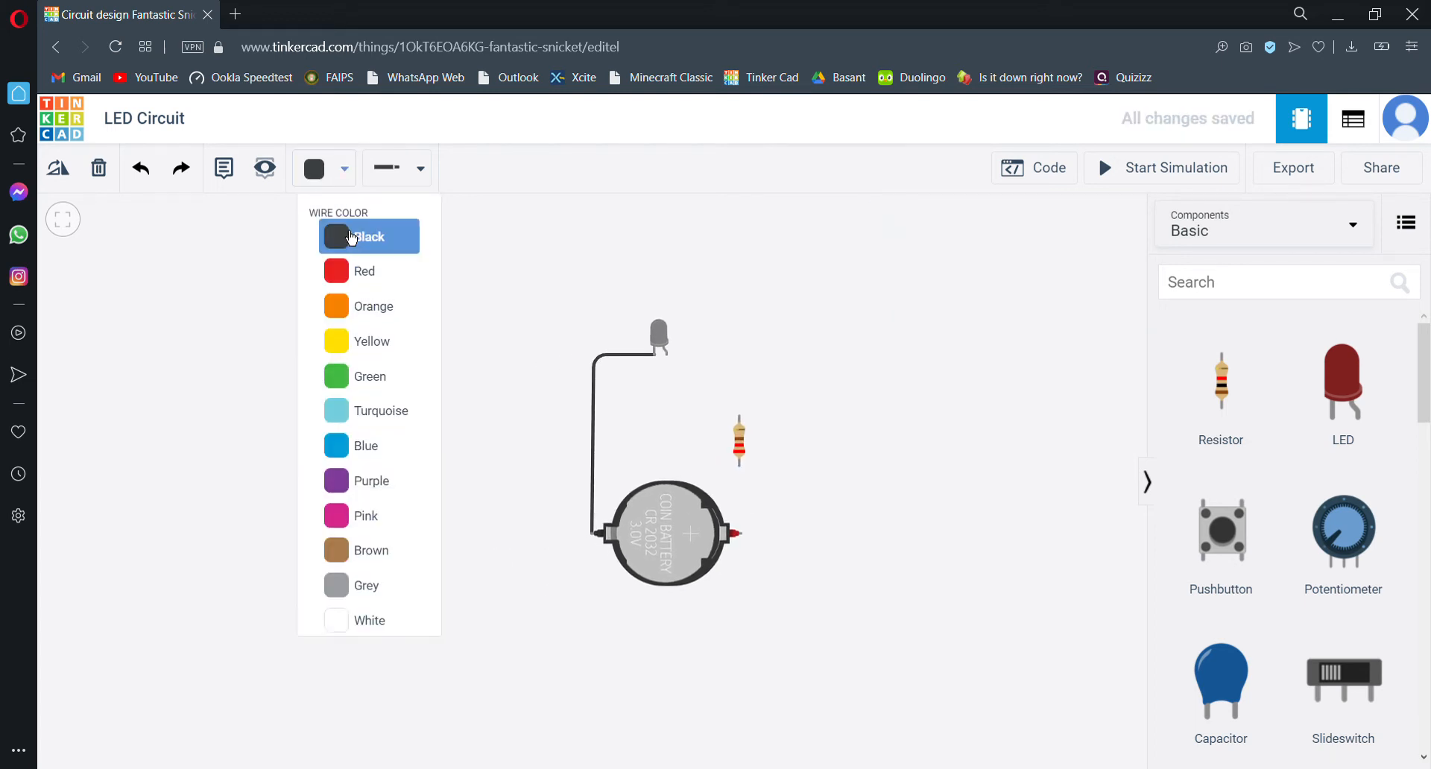
{"action": "left_click", "coordinate": [358, 274]}
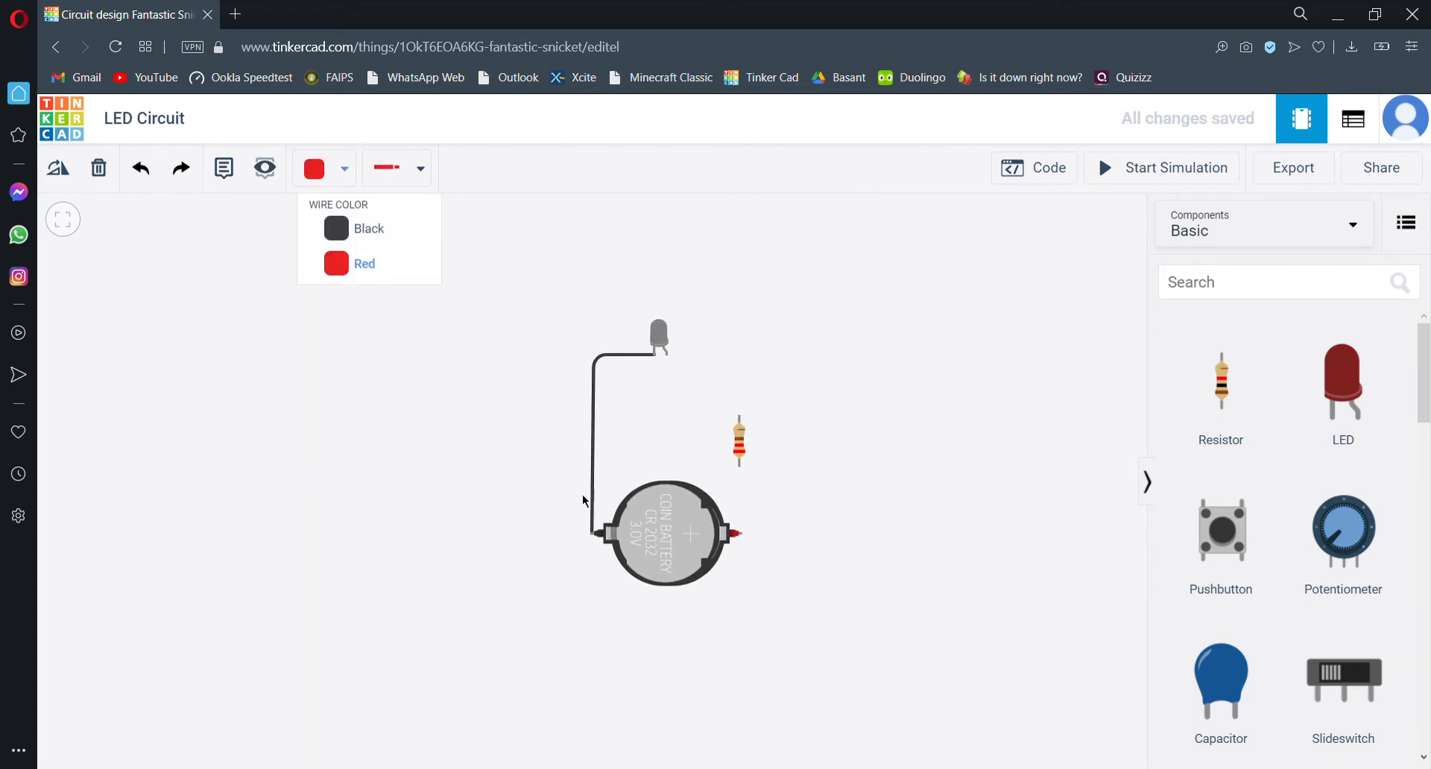
{"action": "left_click", "coordinate": [736, 532]}
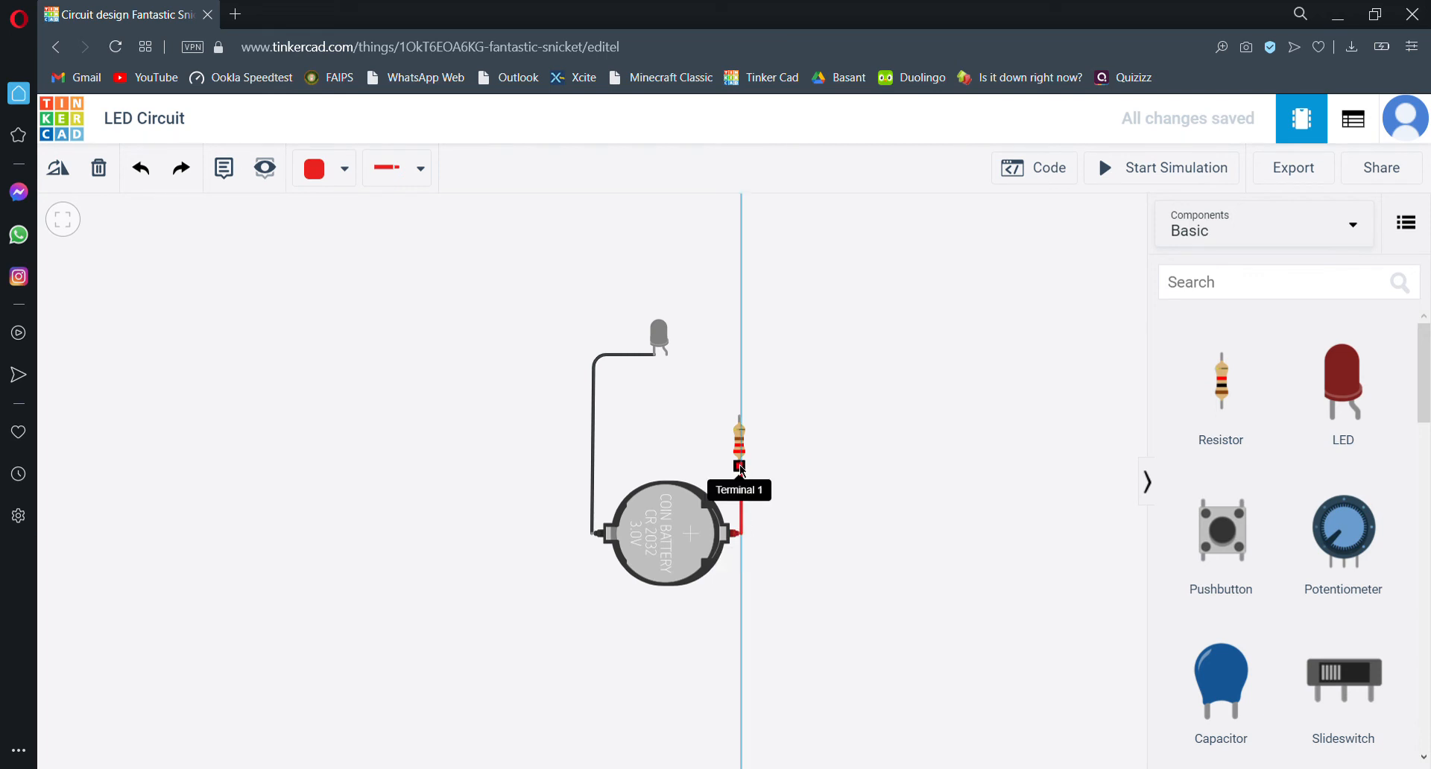
{"action": "left_click", "coordinate": [740, 465]}
Connect the resistor's upper terminal to the LED's anode with a red wire that has one right-angle bend.
{"action": "left_click", "coordinate": [741, 419]}
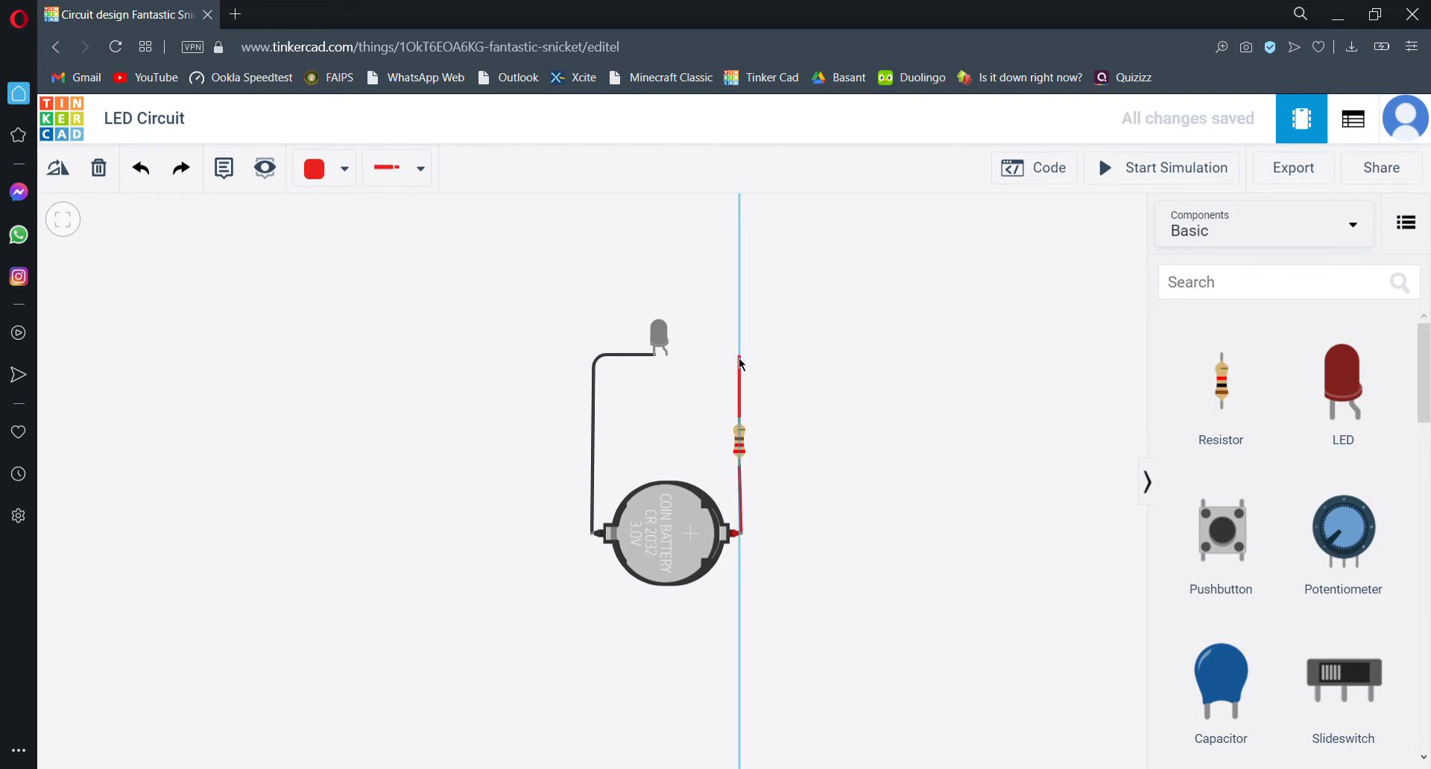
{"action": "left_click", "coordinate": [739, 354]}
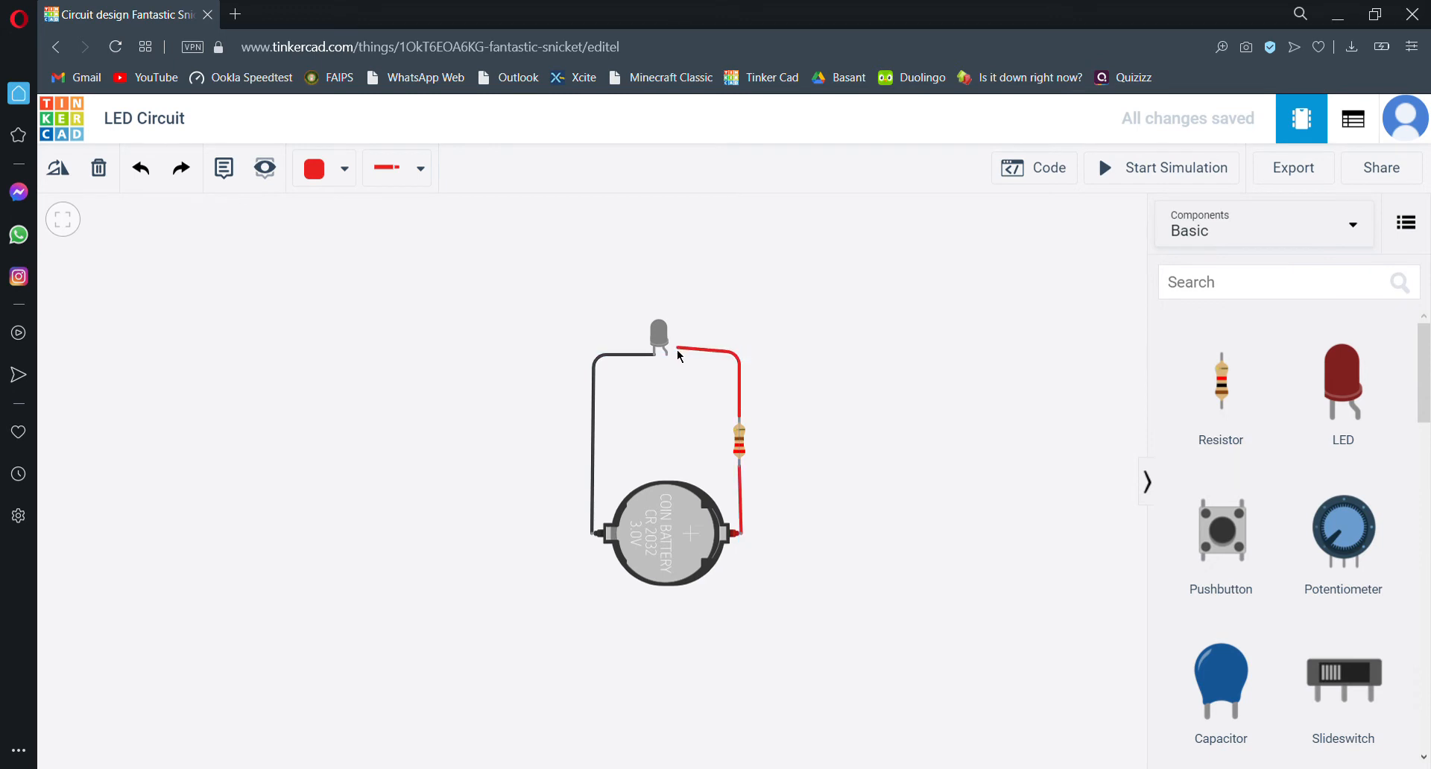
{"action": "left_click", "coordinate": [667, 355]}
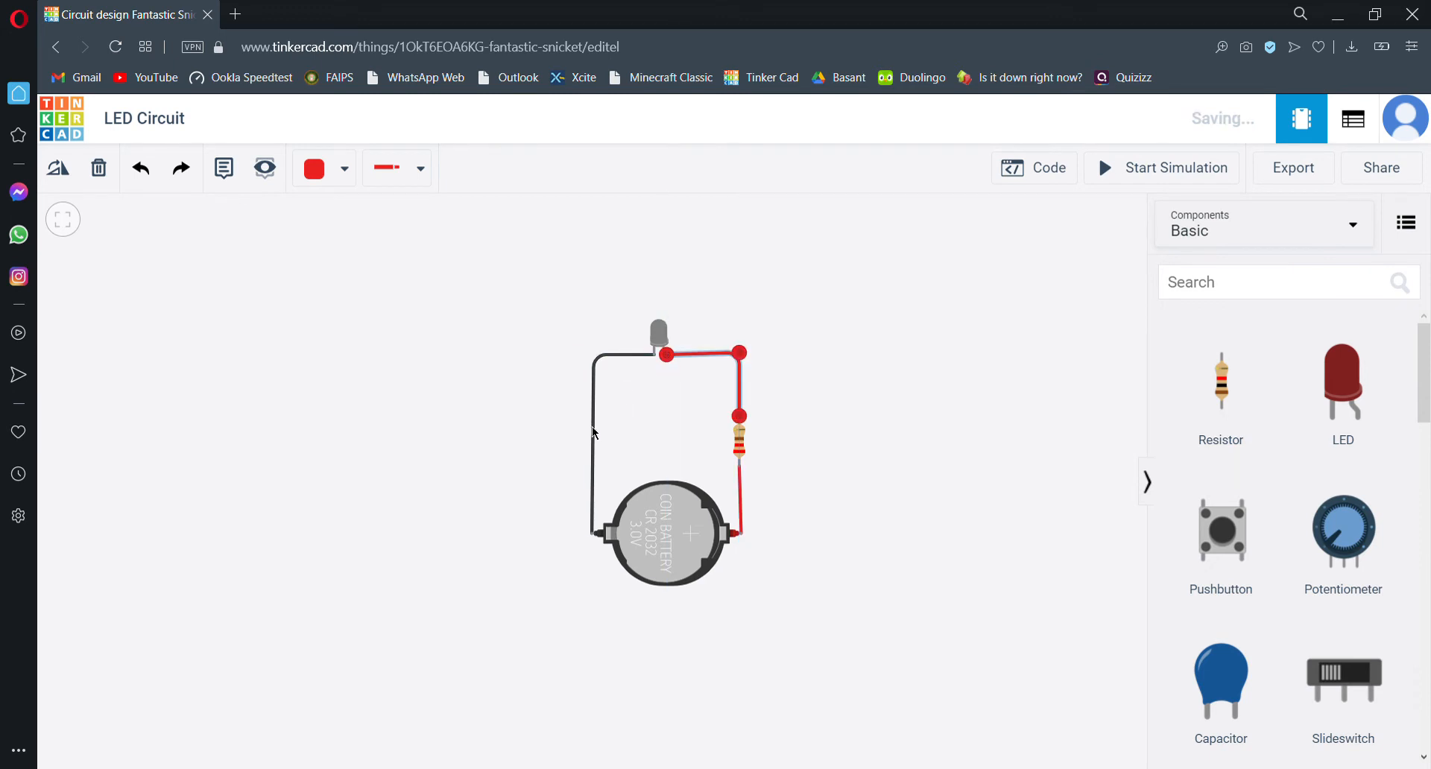
{"action": "left_click", "coordinate": [854, 347]}
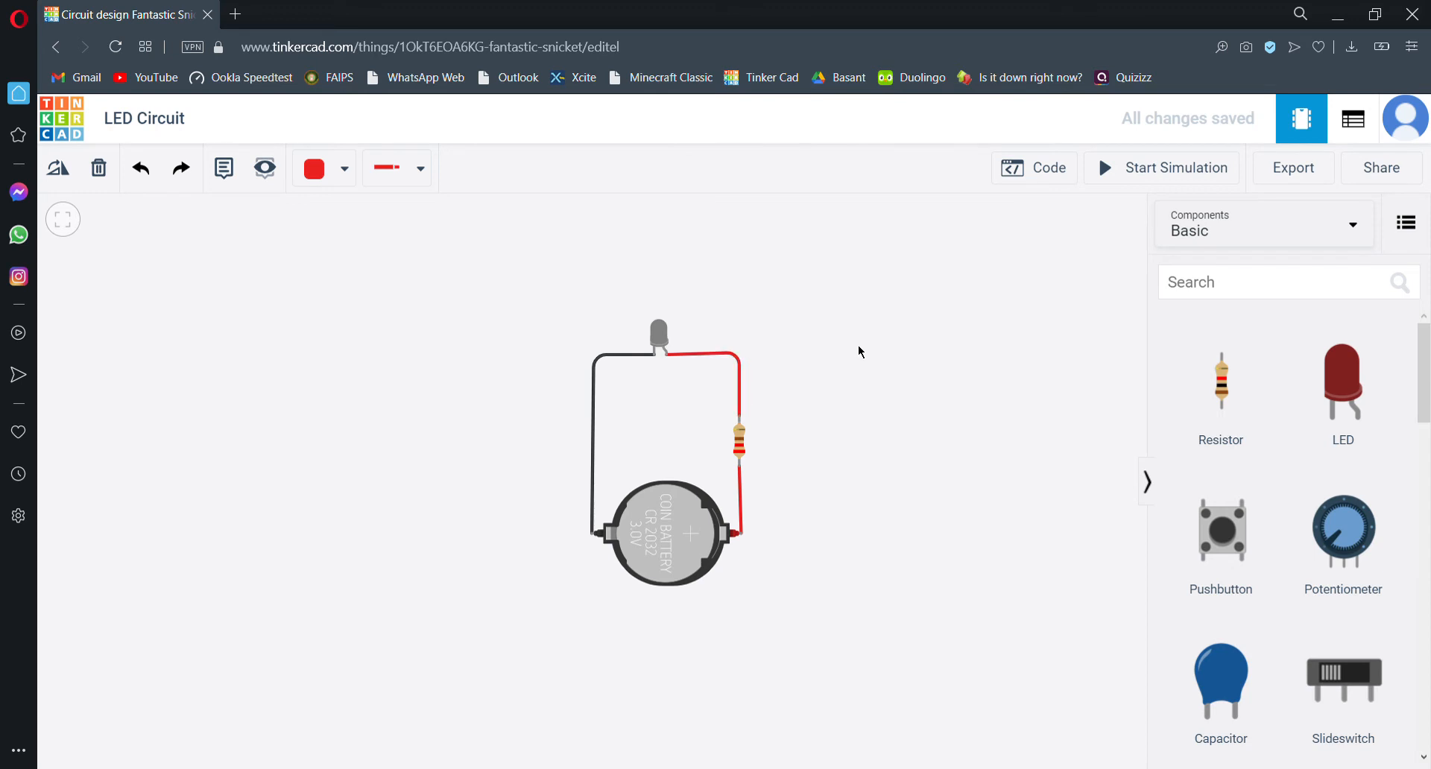
Run the simulation to check how the LED behaves with the resistor in place, and stop it.
{"action": "left_click", "coordinate": [1161, 183]}
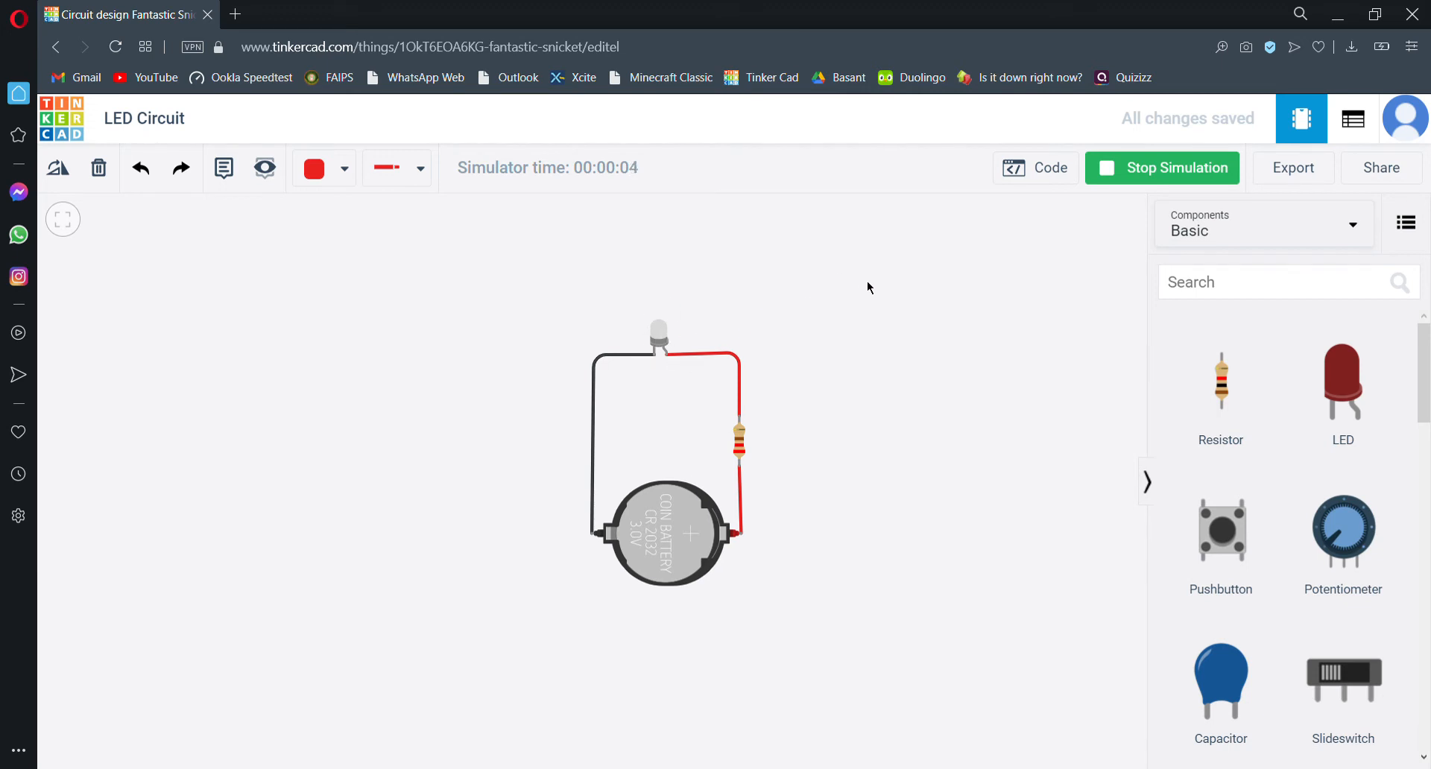
{"action": "left_click", "coordinate": [1150, 169]}
Add a 9V battery at the lower right of the coin cell and rotate it upright with its terminals facing up.
{"action": "scroll", "coordinate": [1261, 550], "scroll_direction": "down", "scroll_amount": 8}
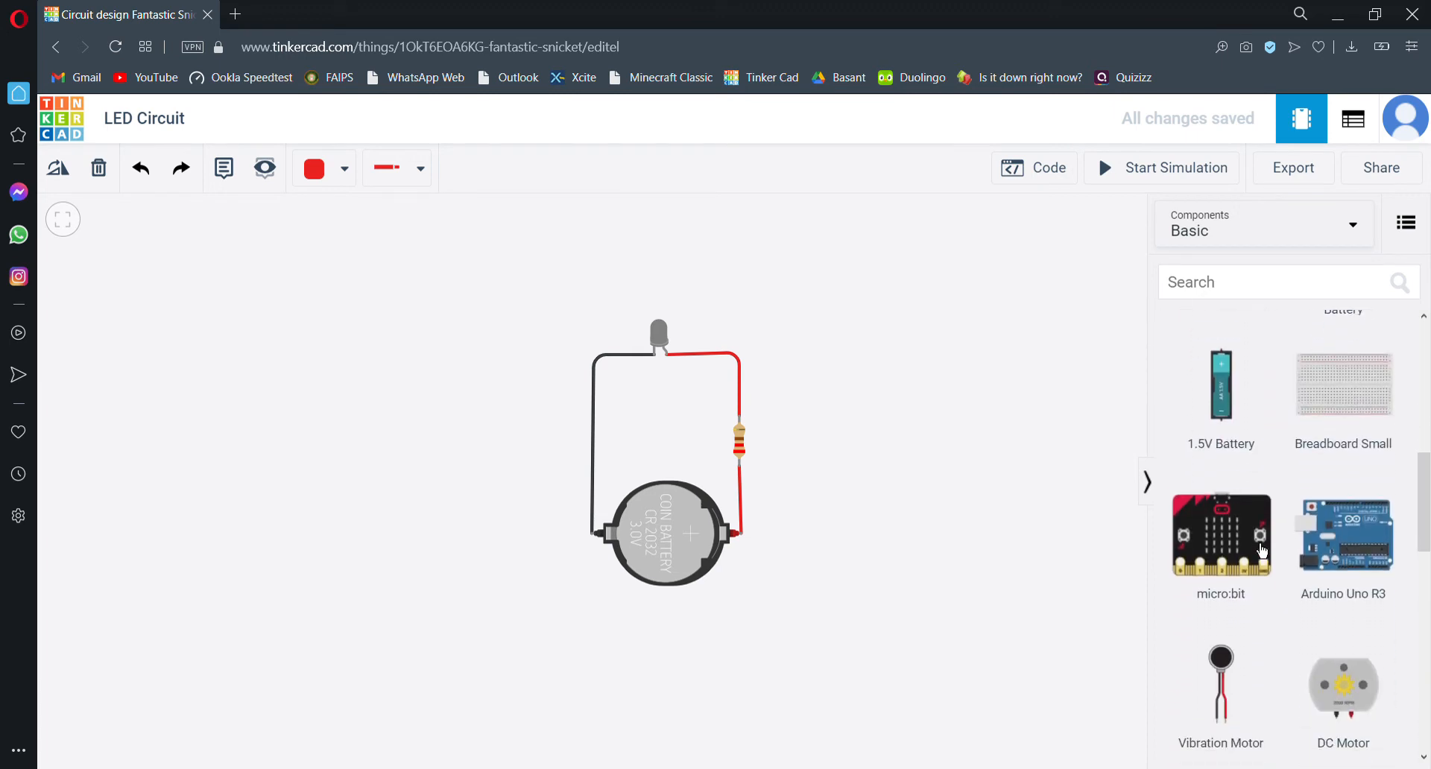
{"action": "scroll", "coordinate": [1261, 551], "scroll_direction": "up", "scroll_amount": 3}
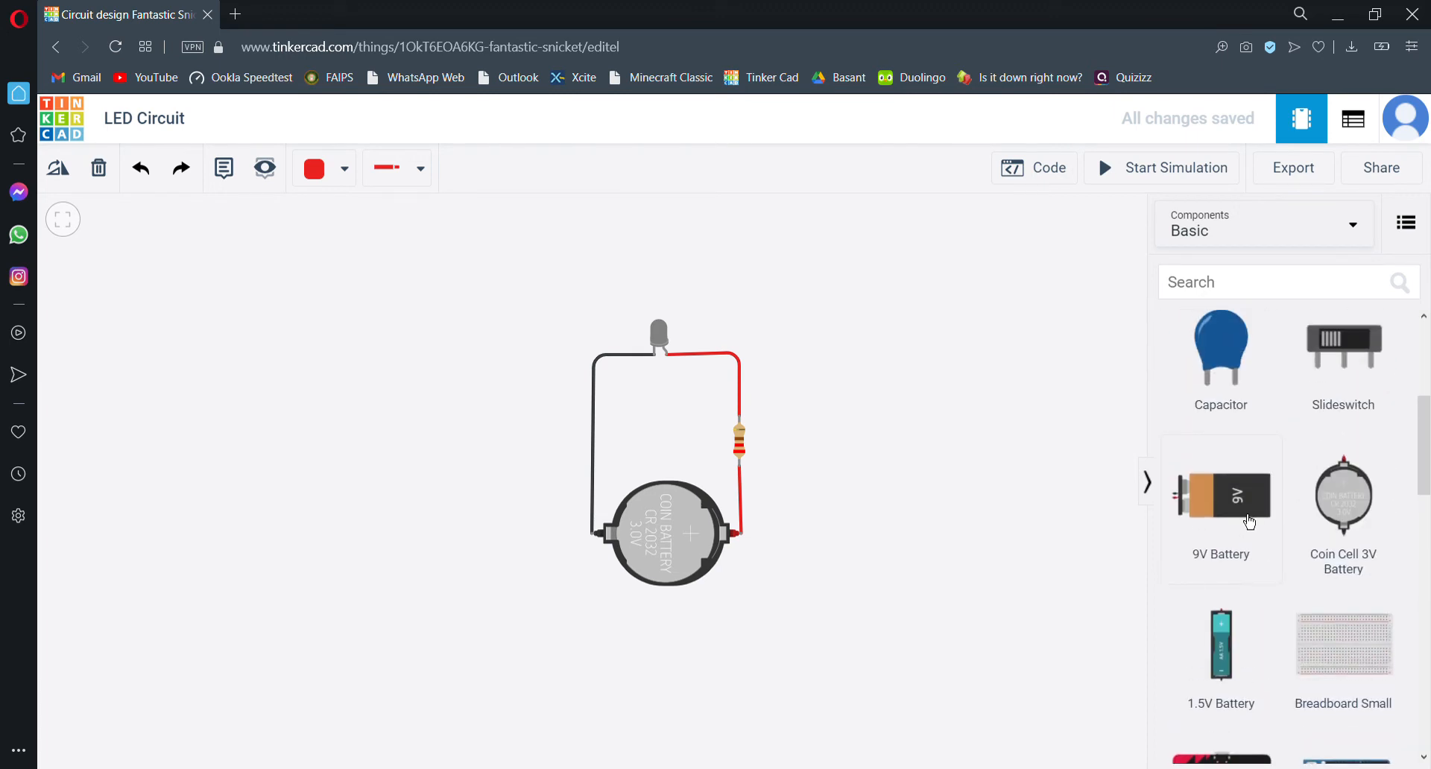
{"action": "left_click_drag", "start_coordinate": [1249, 521], "coordinate": [745, 589]}
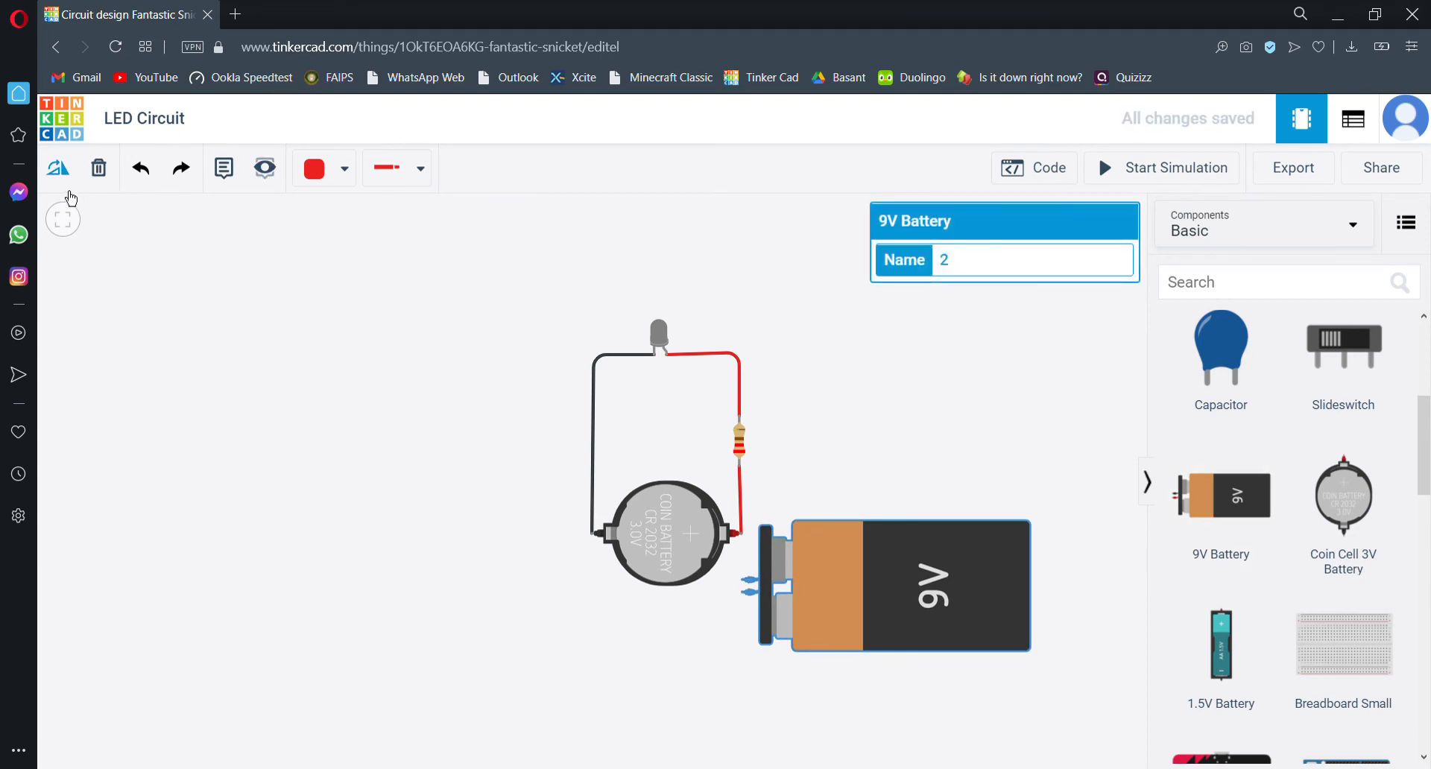
{"action": "left_click", "coordinate": [59, 169]}
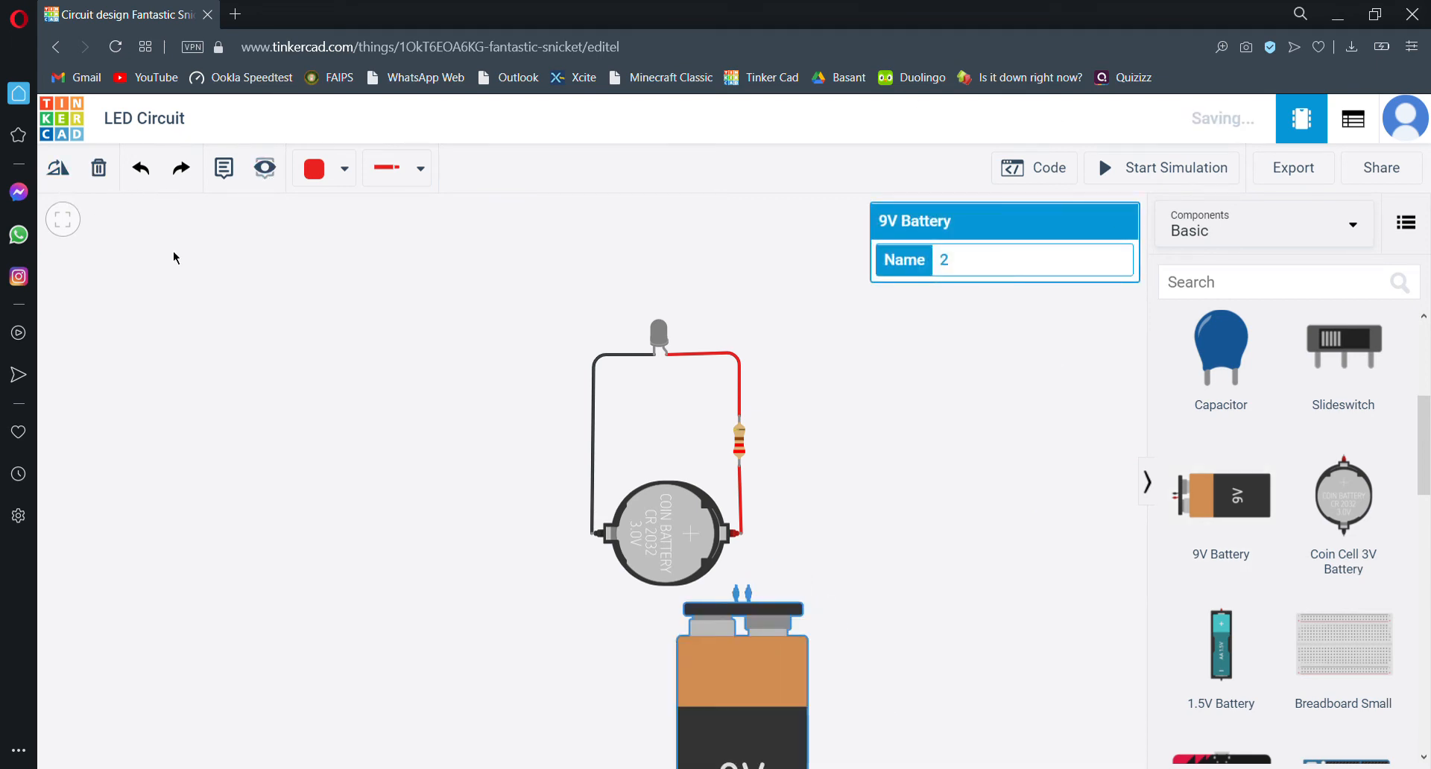
Delete the coin cell battery and position the 9V battery centred below the LED in its place.
{"action": "left_click", "coordinate": [706, 527]}
{"action": "key", "text": "Delete"}
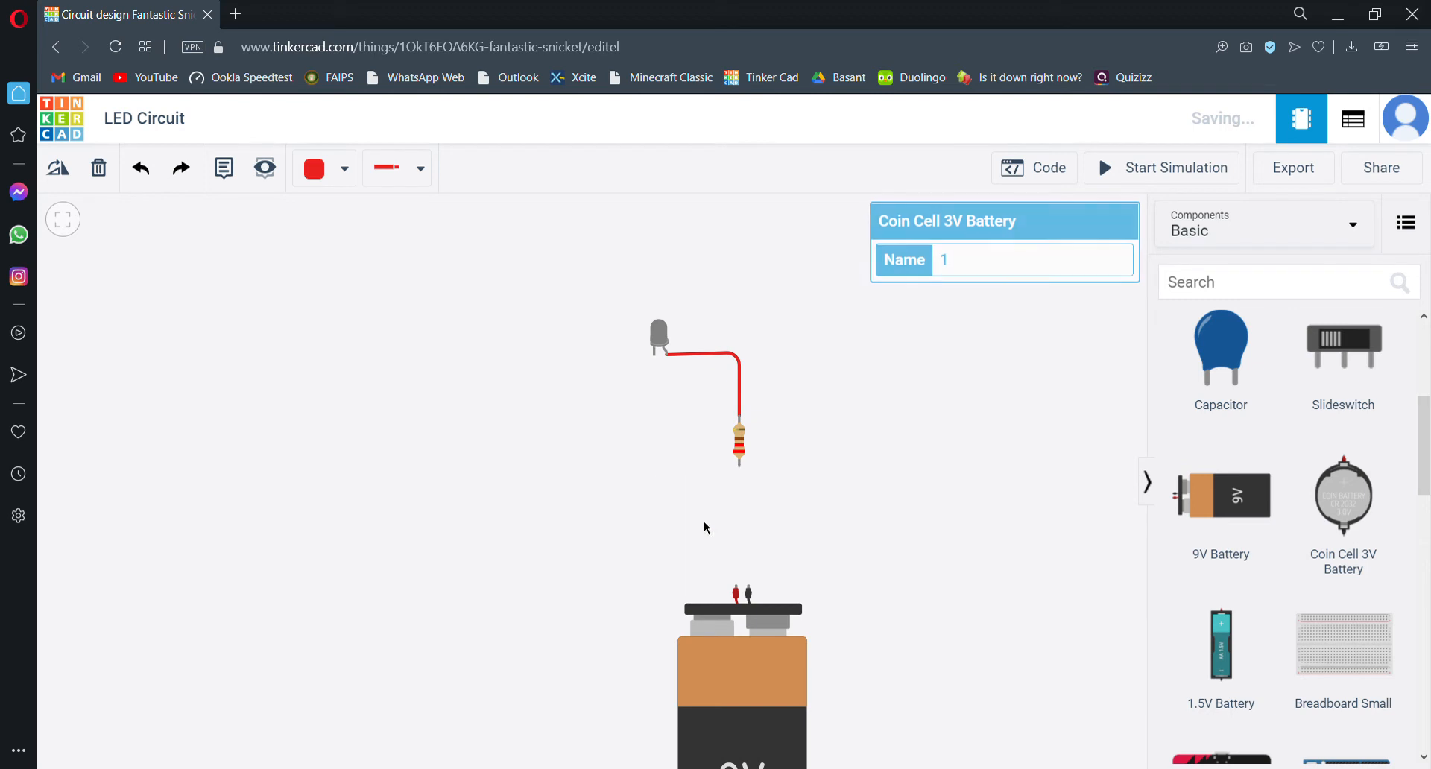
{"action": "left_click_drag", "start_coordinate": [741, 722], "coordinate": [658, 672]}
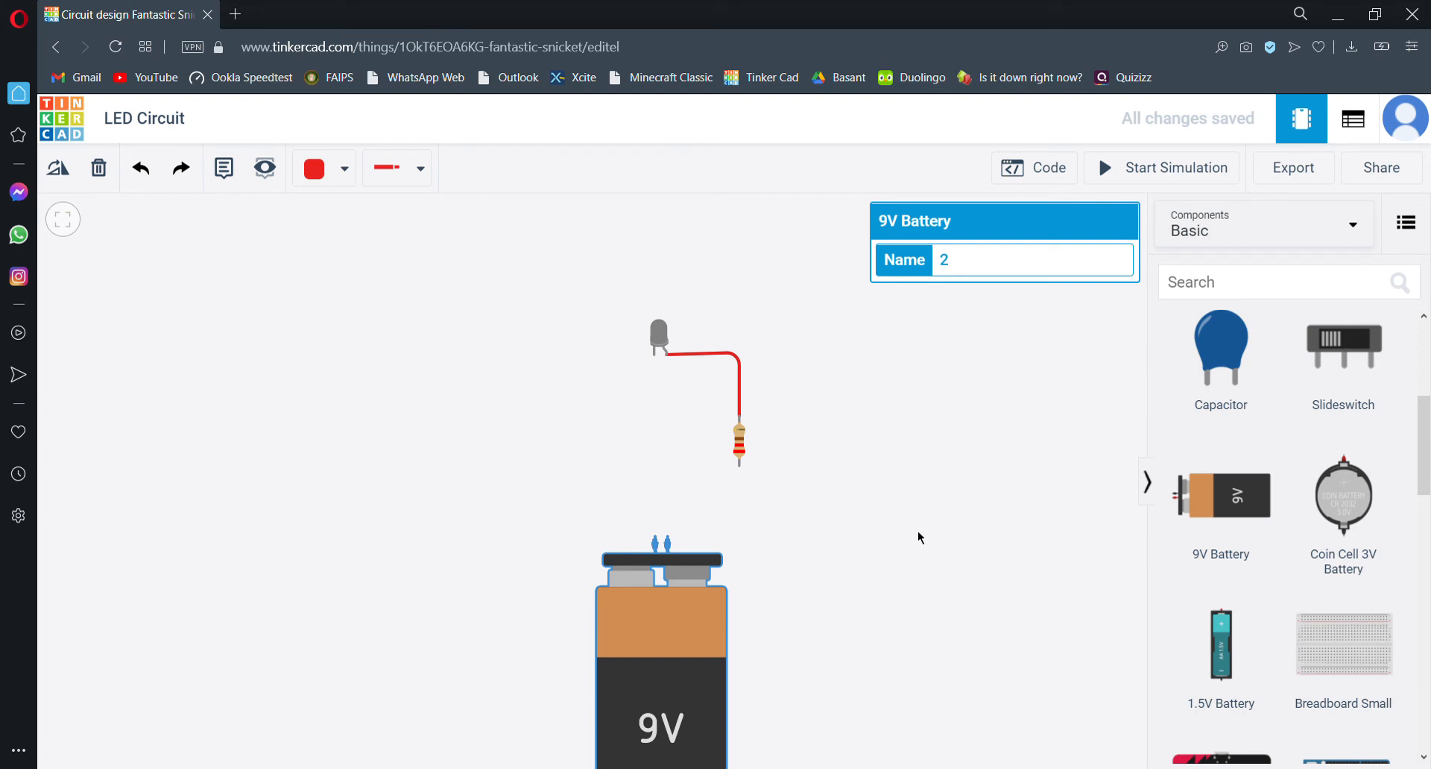
Add a slideswitch to the left of the LED and resistor, rotated vertically with its pins facing the circuit.
{"action": "left_click_drag", "start_coordinate": [1344, 346], "coordinate": [552, 441]}
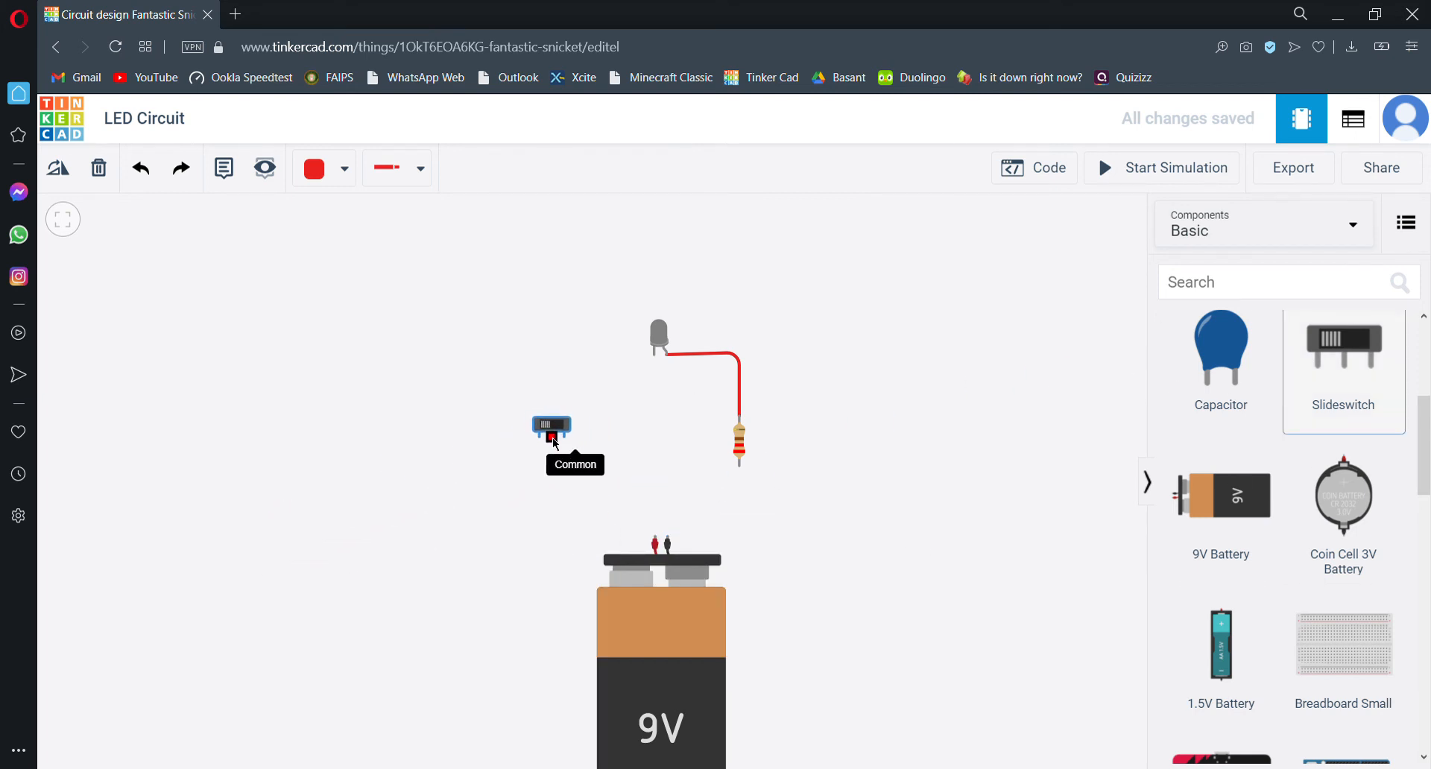
{"action": "left_click", "coordinate": [75, 184]}
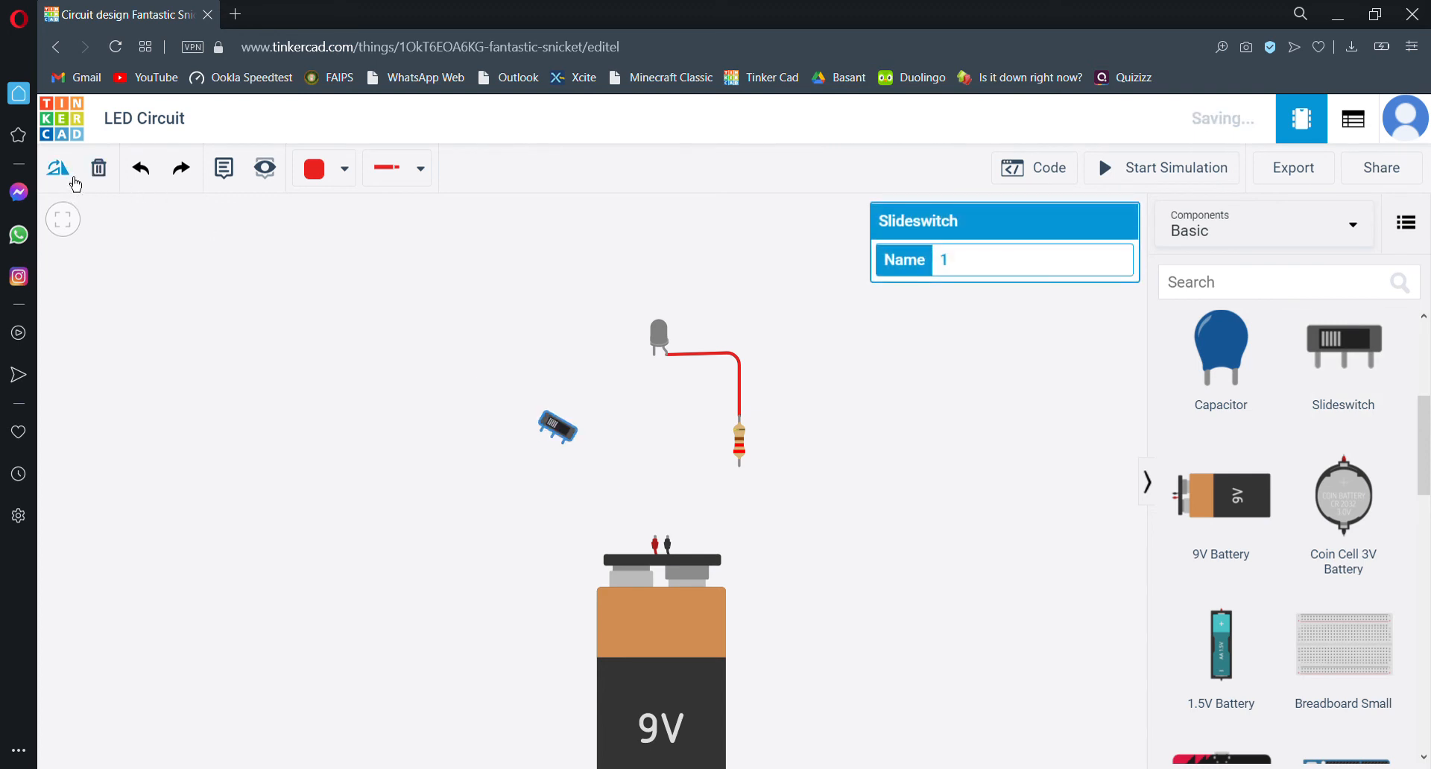
{"action": "left_click", "coordinate": [76, 184]}
{"action": "left_click", "coordinate": [75, 184]}
{"action": "left_click", "coordinate": [75, 184]}
{"action": "left_click", "coordinate": [76, 184]}
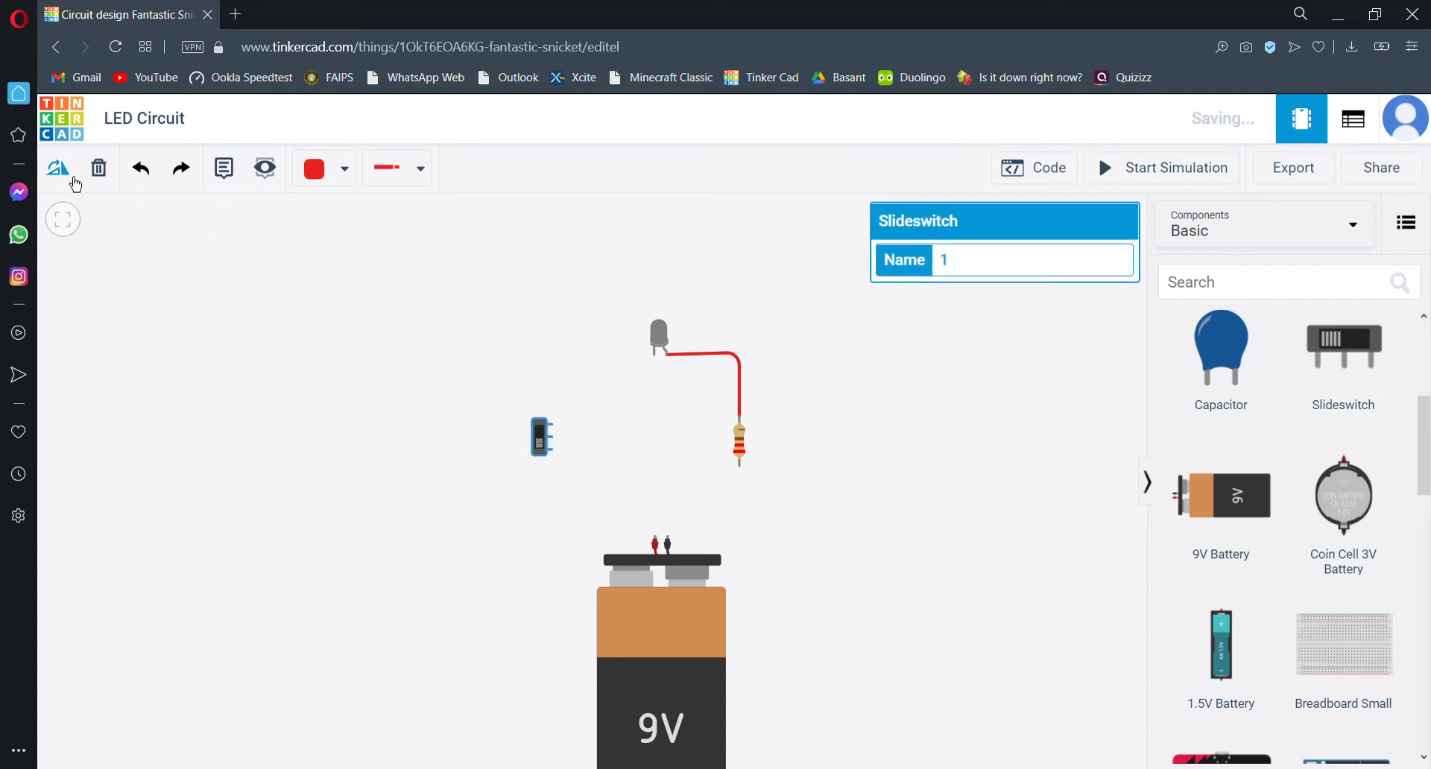
Connect the 9V battery's positive terminal to the slideswitch's common pin with a red wire that has one right-angle bend.
{"action": "left_click", "coordinate": [654, 539]}
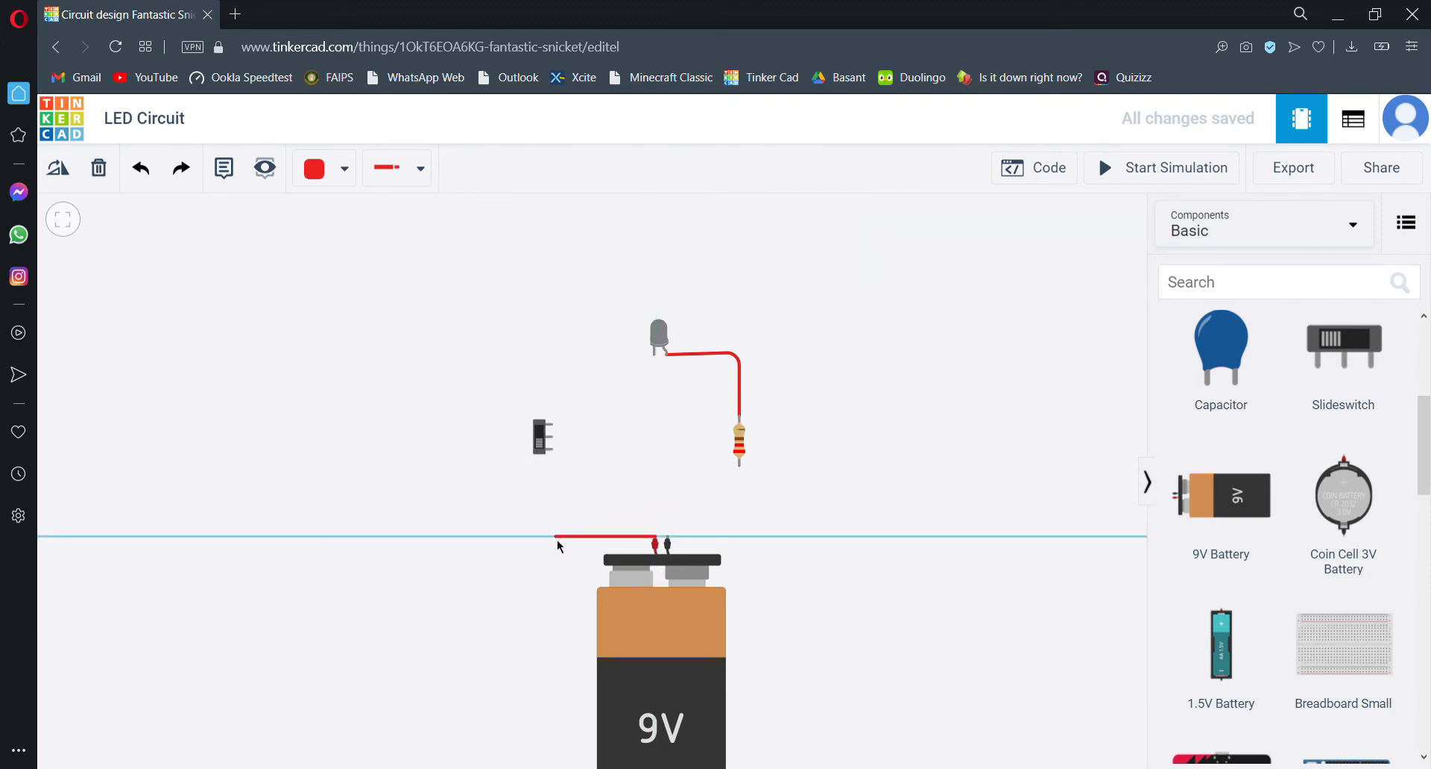
{"action": "left_click", "coordinate": [557, 538]}
{"action": "left_click", "coordinate": [551, 438]}
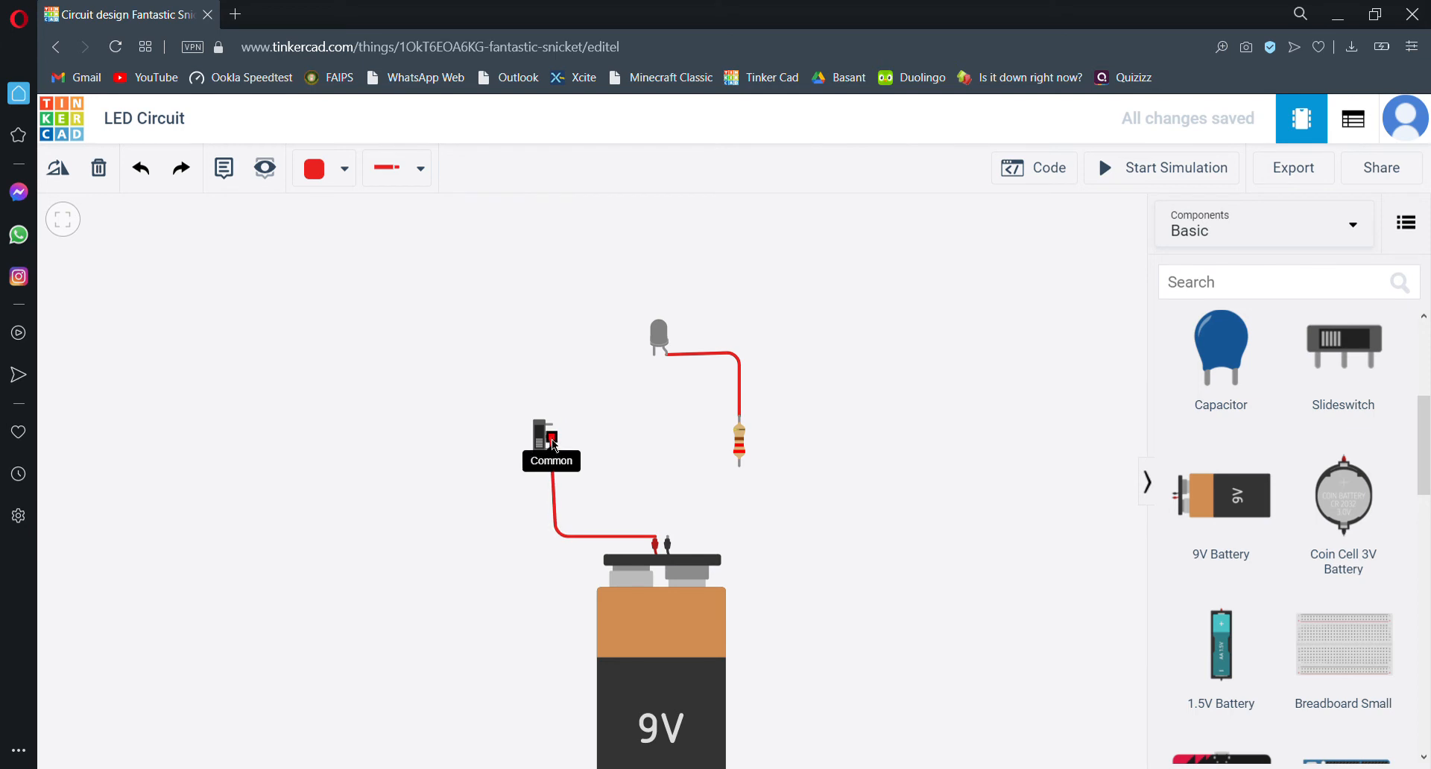
{"action": "left_click", "coordinate": [556, 446]}
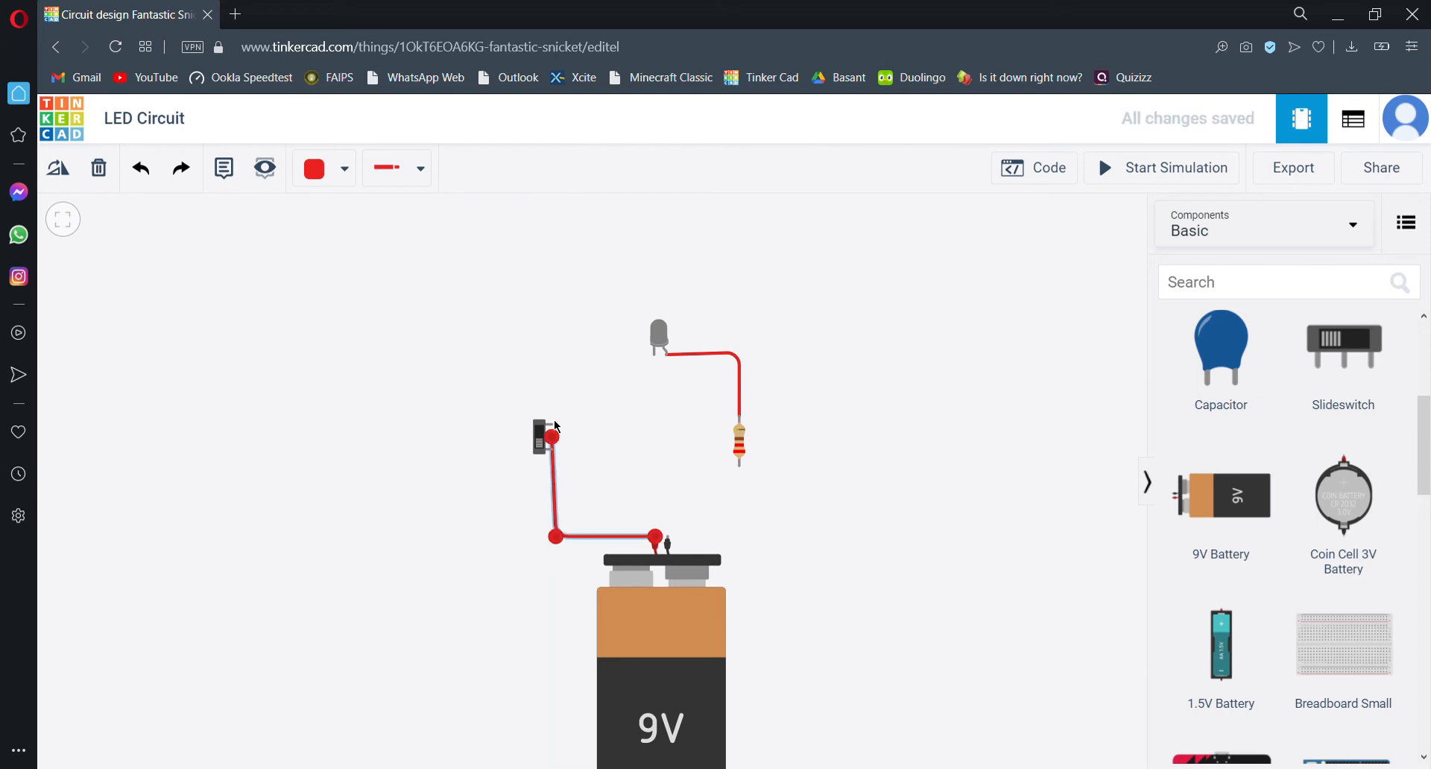
Connect the slideswitch's upper pin to the LED's cathode with a red wire that has one right-angle bend.
{"action": "left_click", "coordinate": [554, 426]}
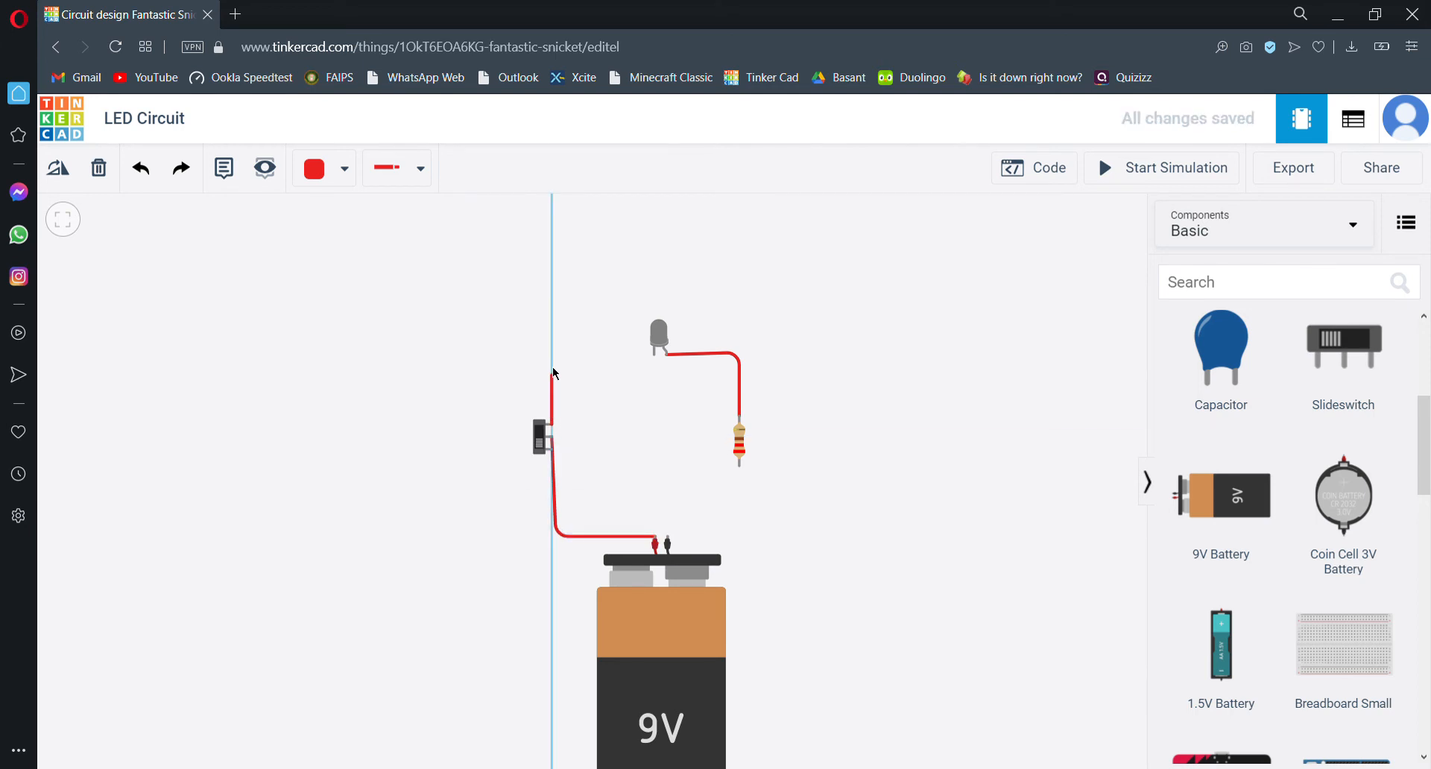
{"action": "left_click", "coordinate": [552, 357]}
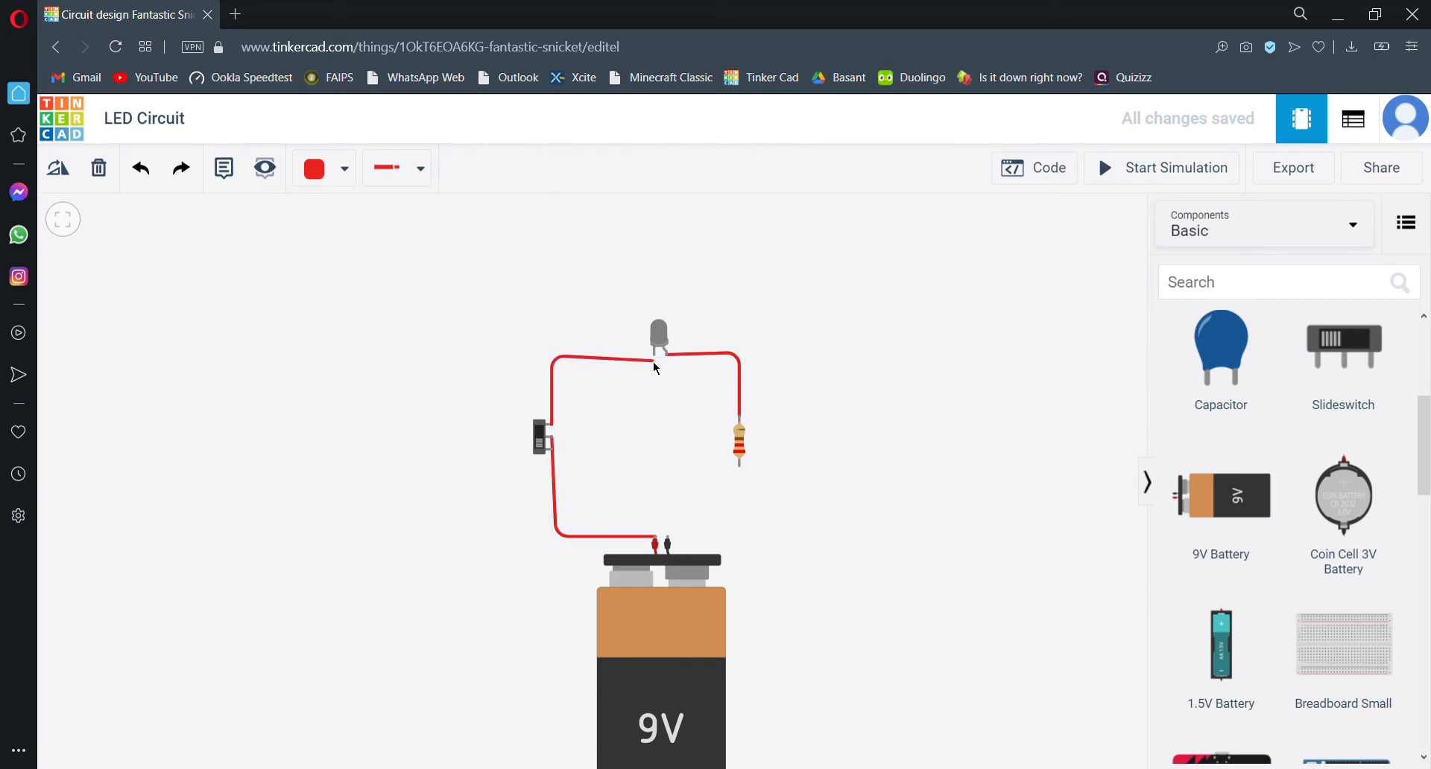
{"action": "left_click", "coordinate": [654, 358]}
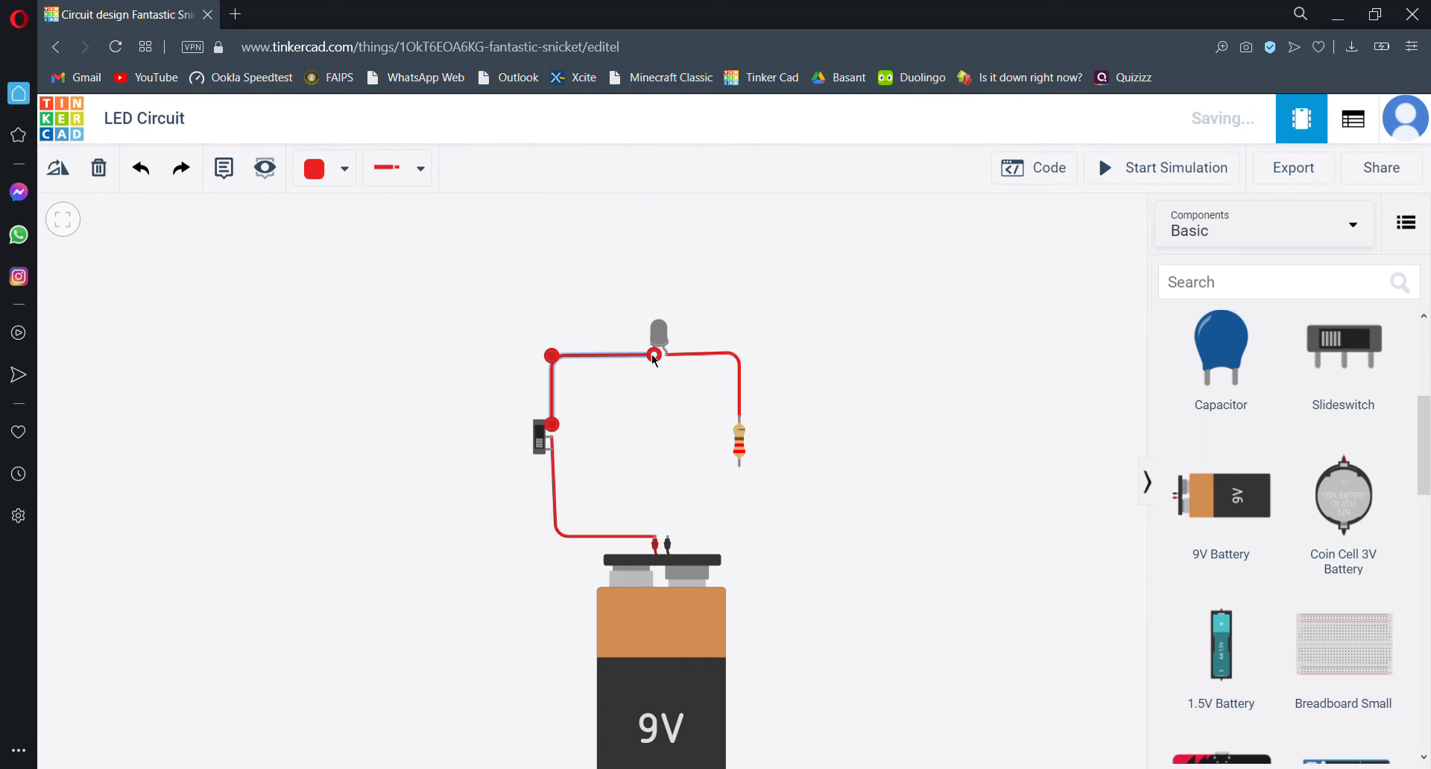
Connect the resistor's lower terminal to the 9V battery's negative terminal with a red wire that has one right-angle bend.
{"action": "left_click", "coordinate": [739, 465]}
{"action": "left_click", "coordinate": [739, 534]}
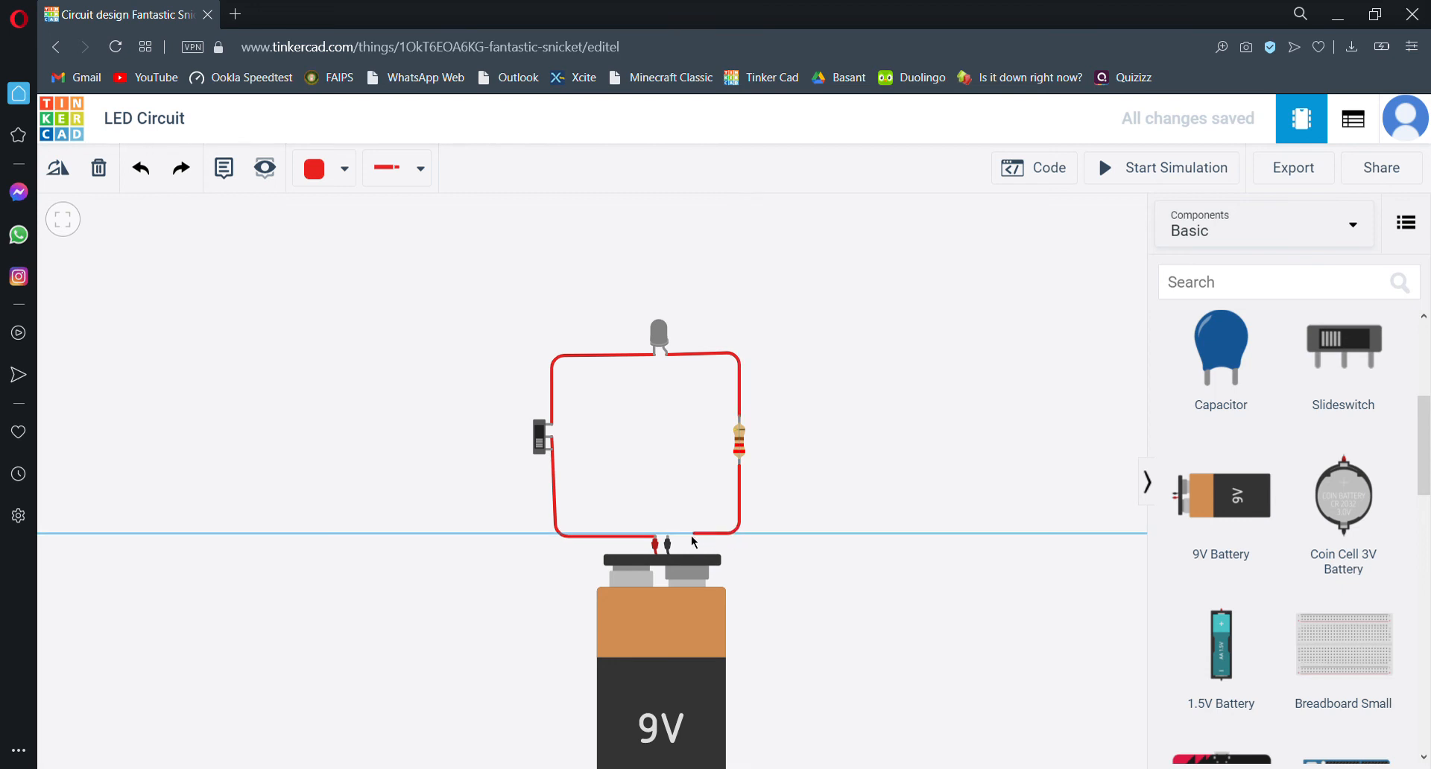
{"action": "left_click", "coordinate": [668, 537]}
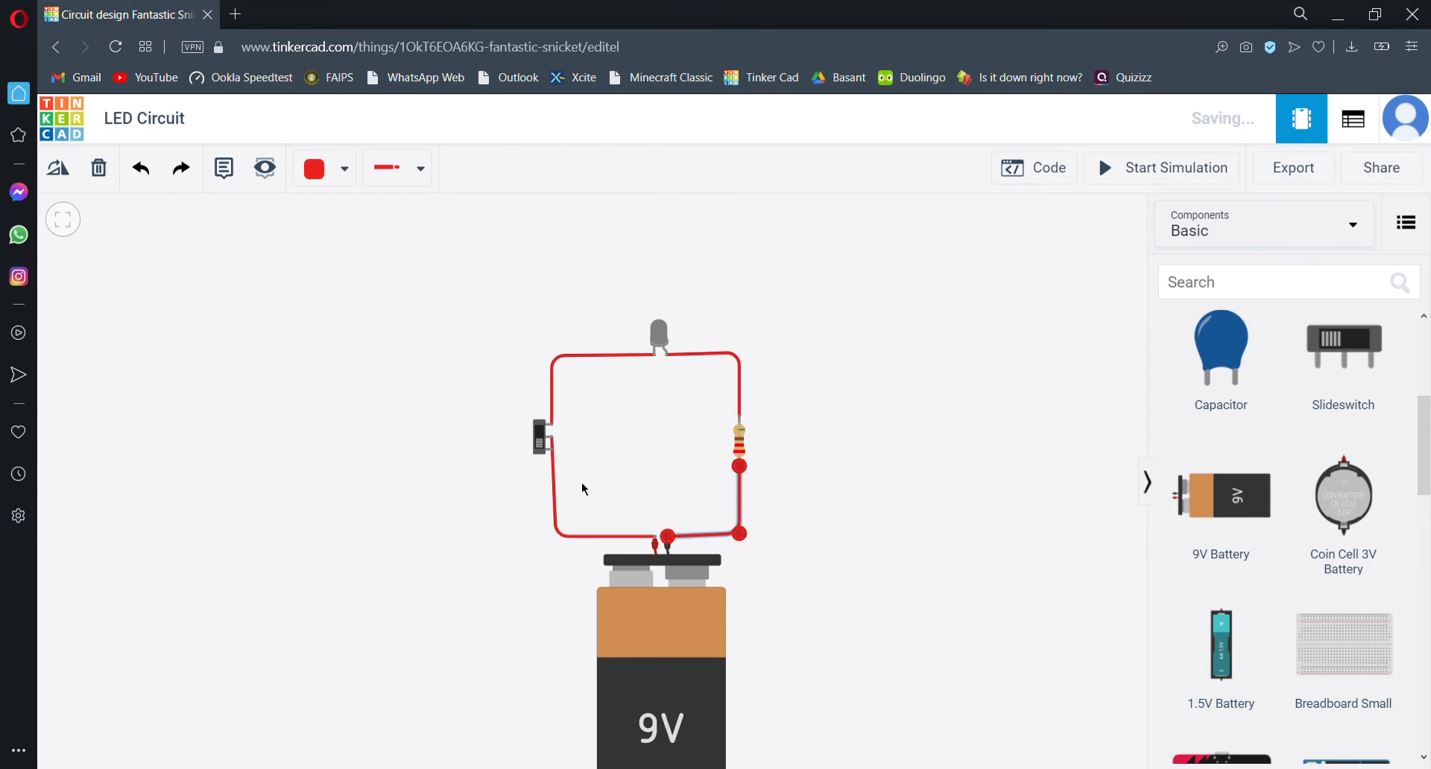
{"action": "left_click", "coordinate": [539, 425]}
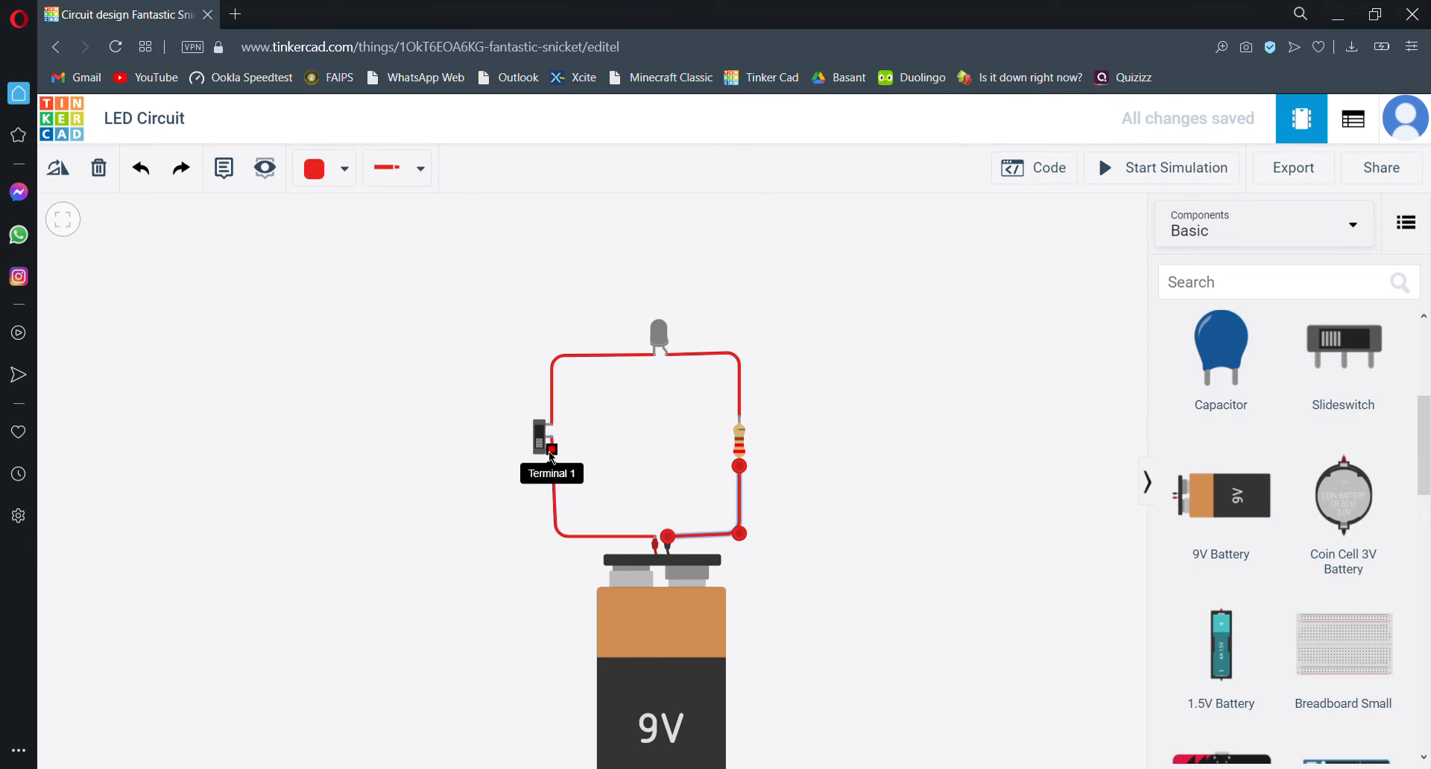
{"action": "left_click", "coordinate": [552, 456]}
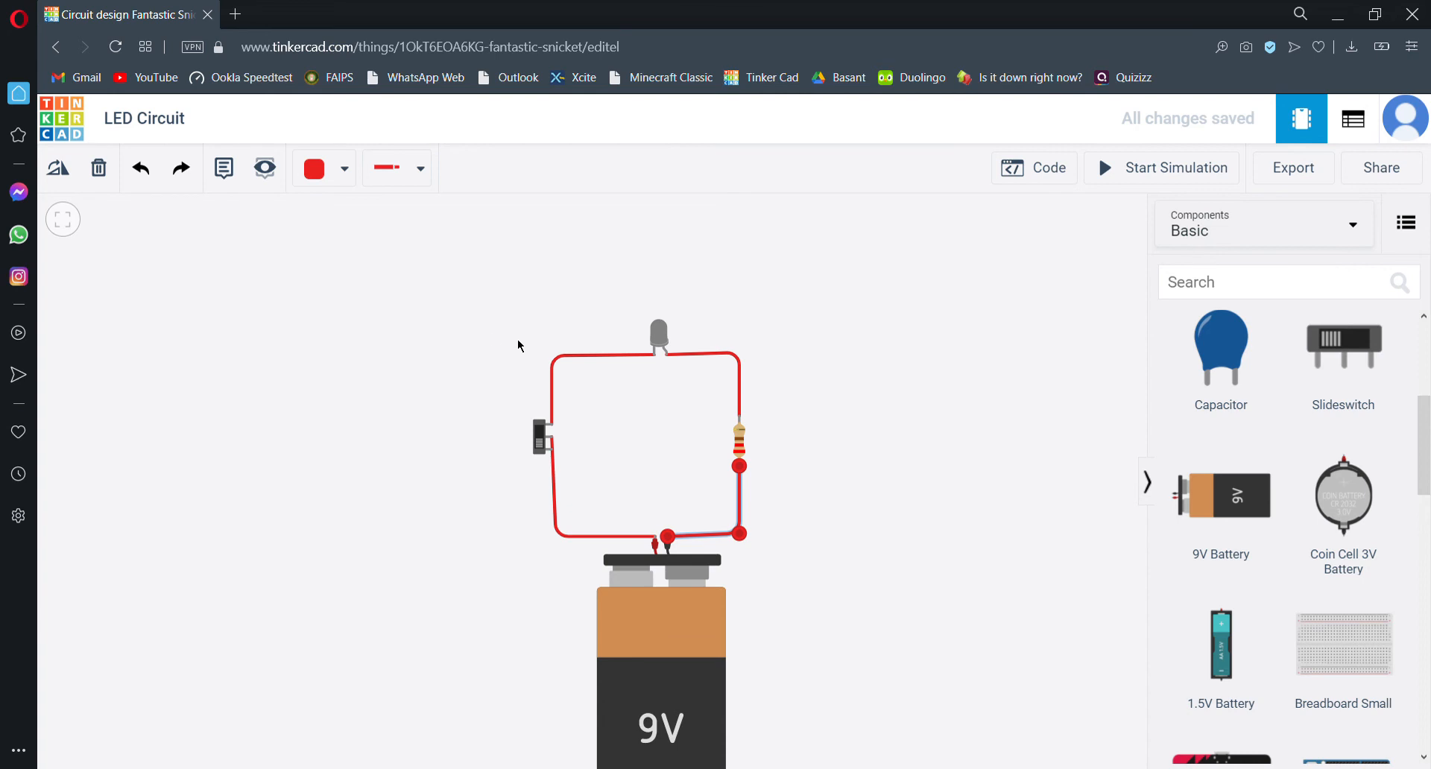
Colour both wires attached to the slideswitch black, the one to the LED and the one to the battery.
{"action": "left_click", "coordinate": [560, 358]}
{"action": "left_click", "coordinate": [335, 171]}
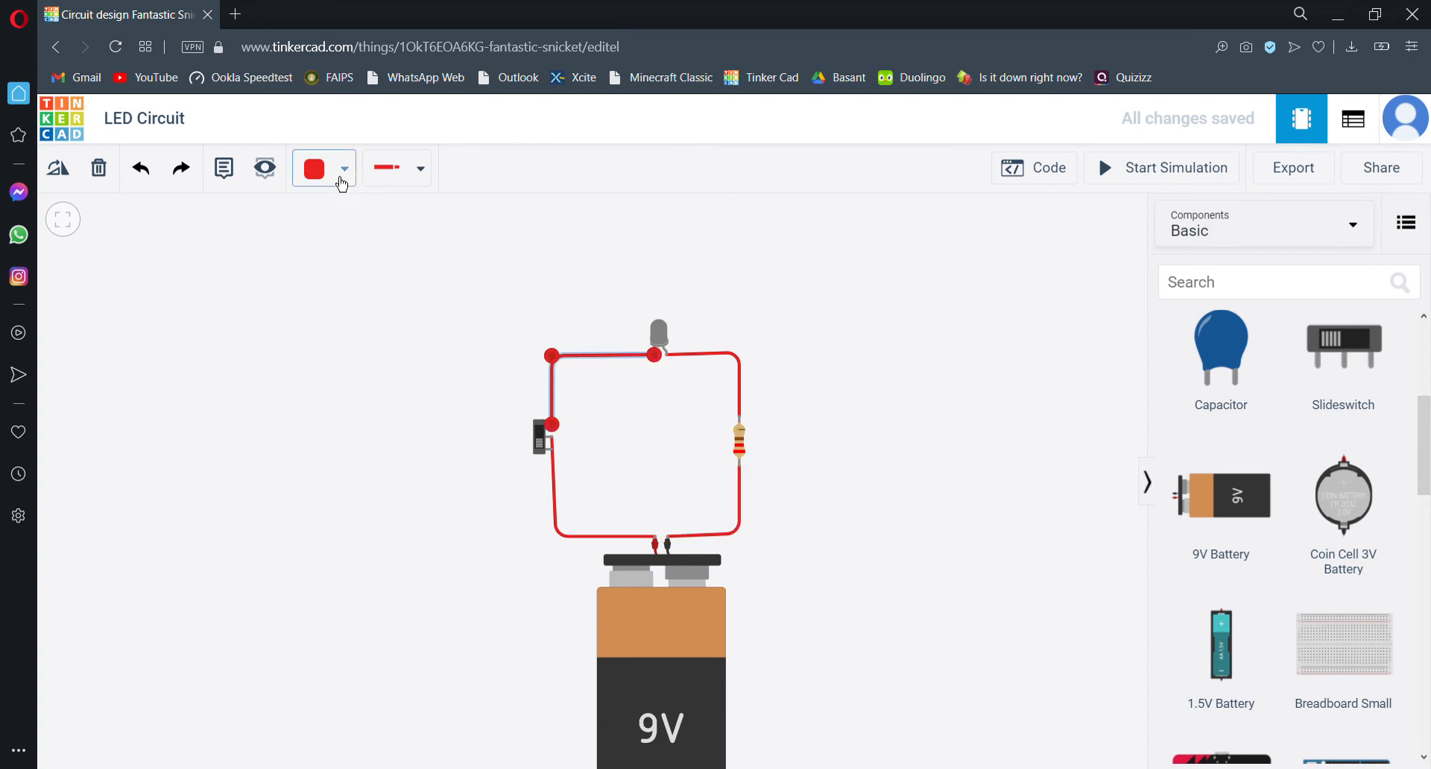
{"action": "left_click", "coordinate": [354, 232]}
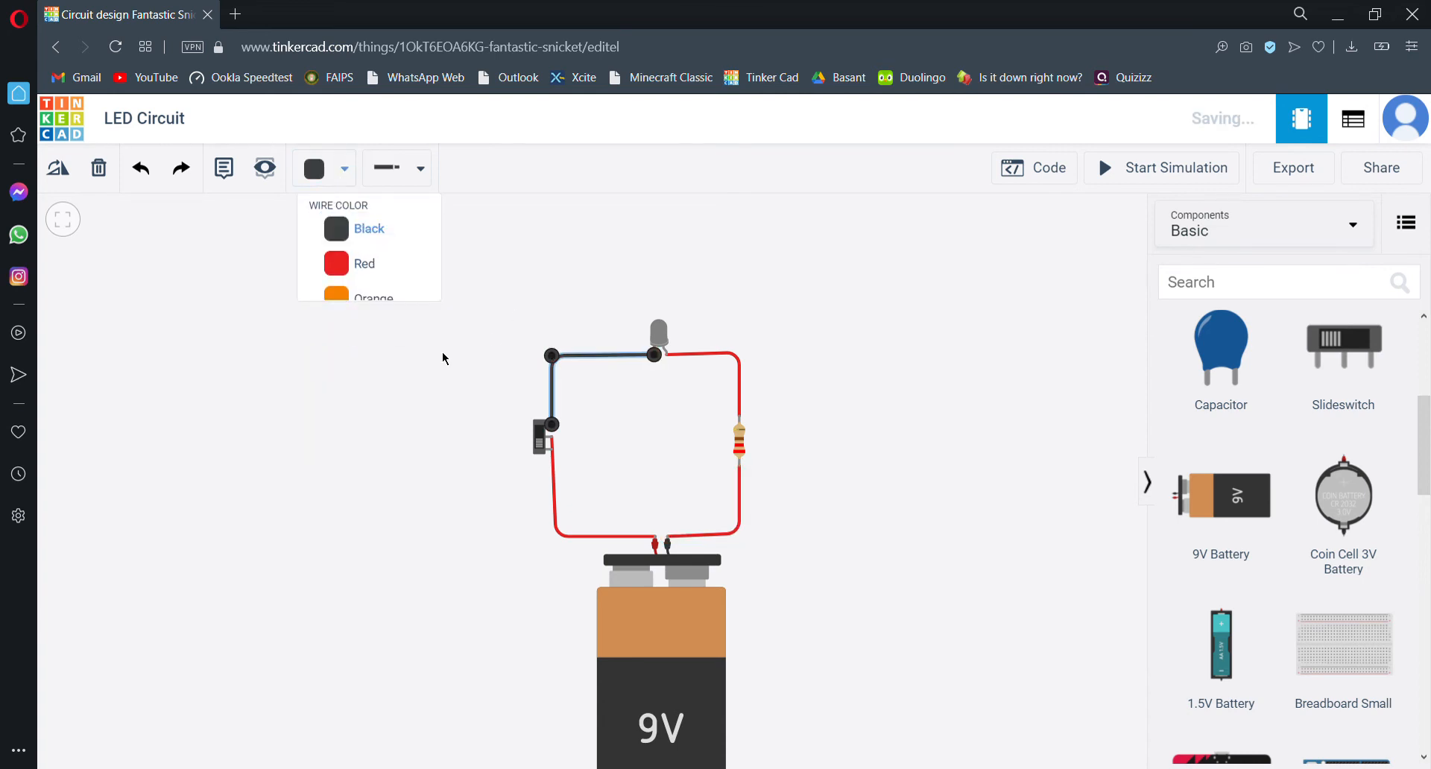
{"action": "left_click", "coordinate": [555, 511]}
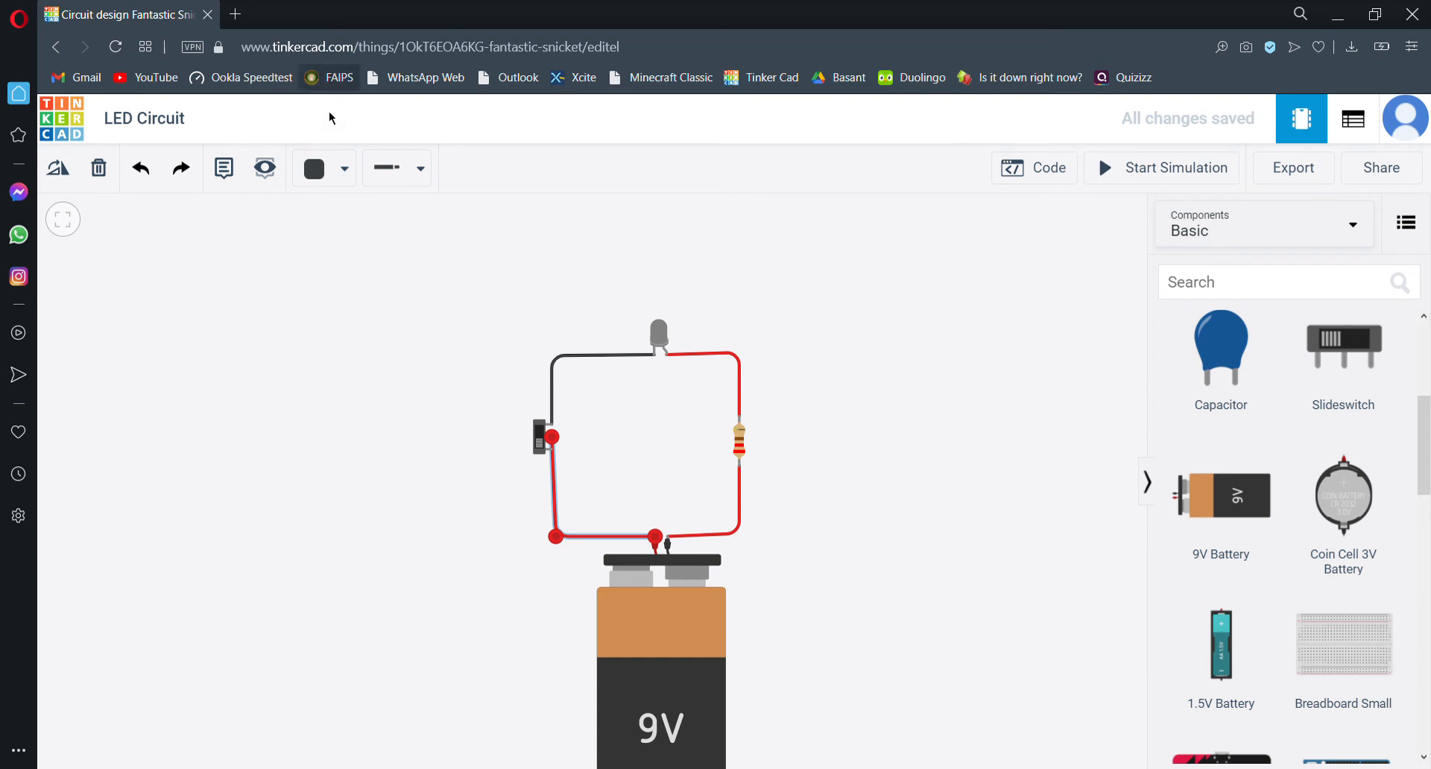
{"action": "left_click", "coordinate": [344, 170]}
{"action": "left_click", "coordinate": [343, 249]}
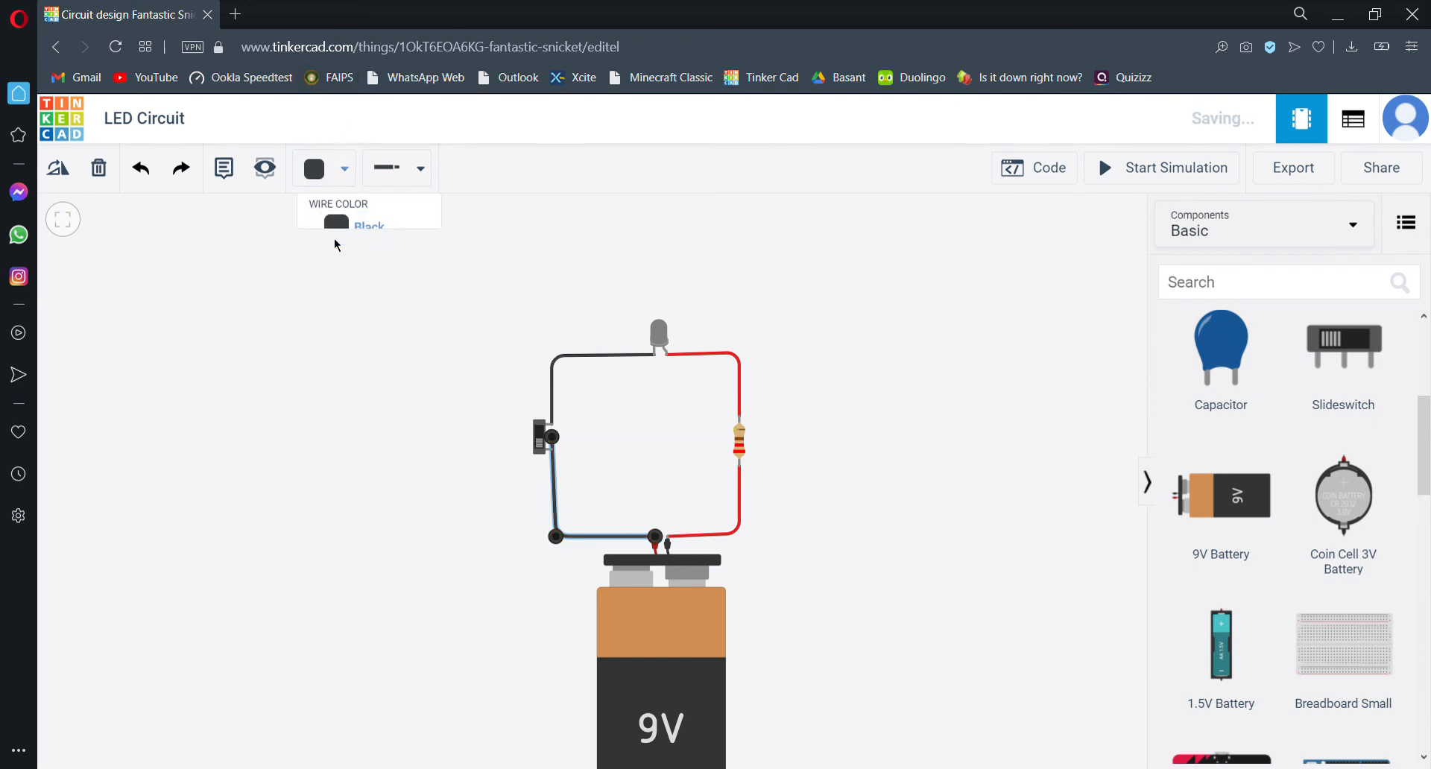
{"action": "left_click", "coordinate": [666, 231]}
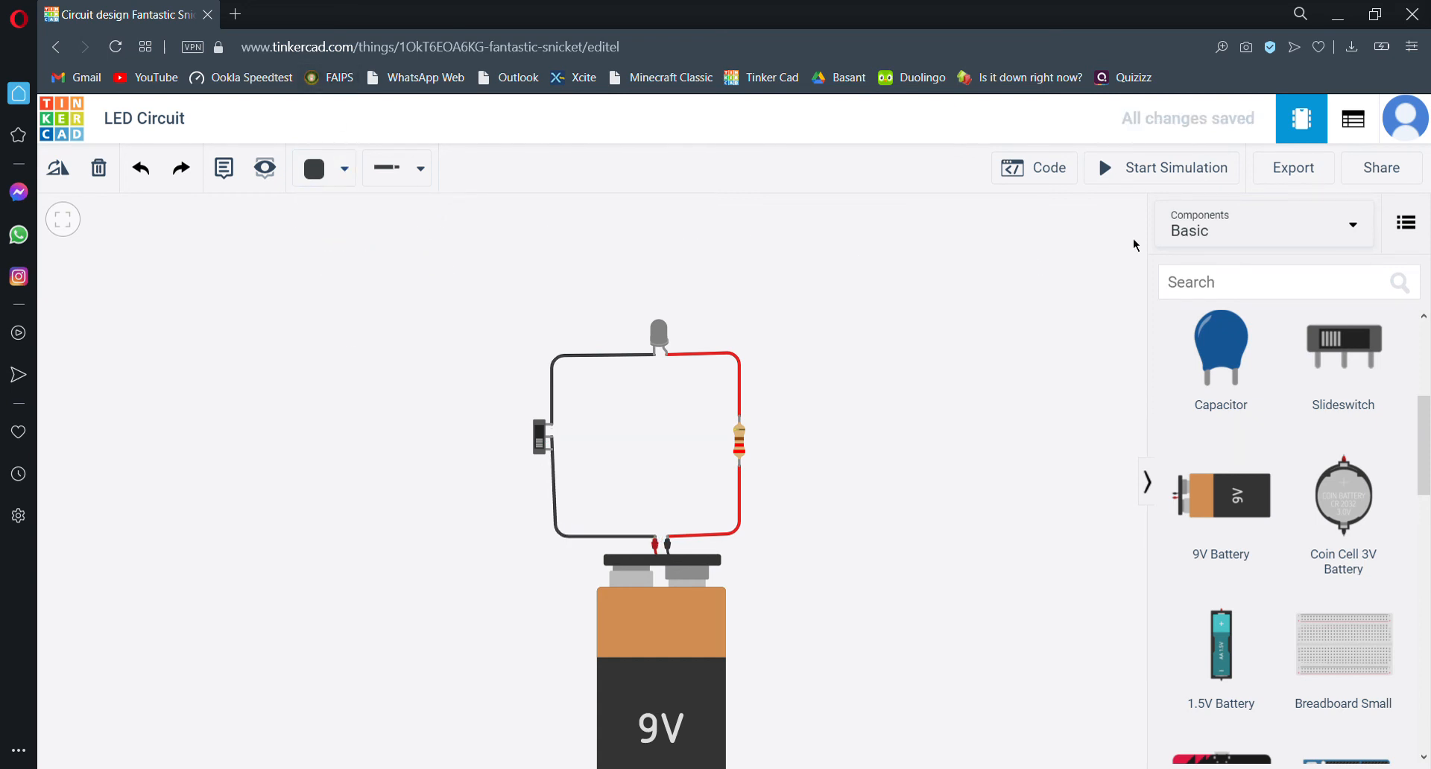
Run the simulation, test the circuit by operating the slideswitch, and stop the simulation.
{"action": "left_click", "coordinate": [1159, 174]}
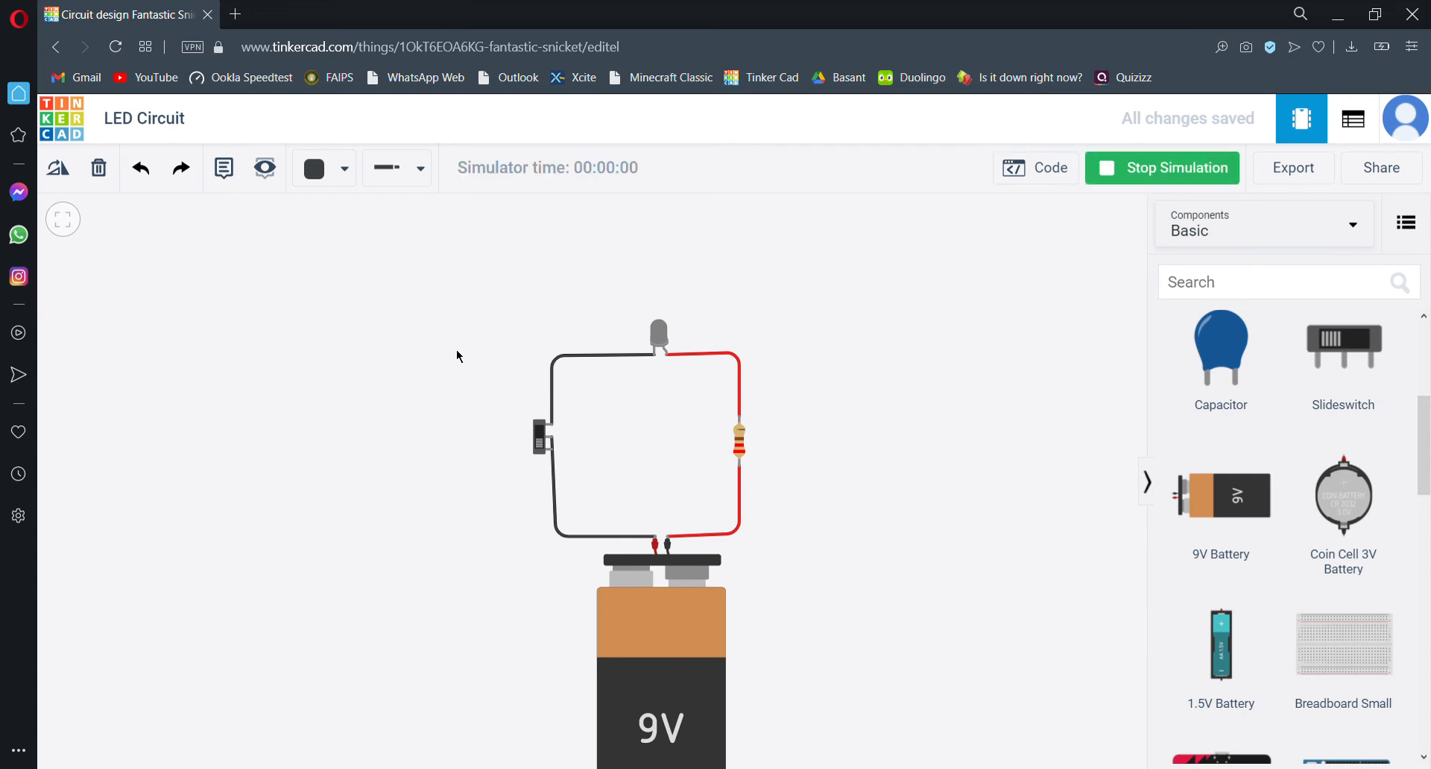
{"action": "left_click", "coordinate": [542, 446]}
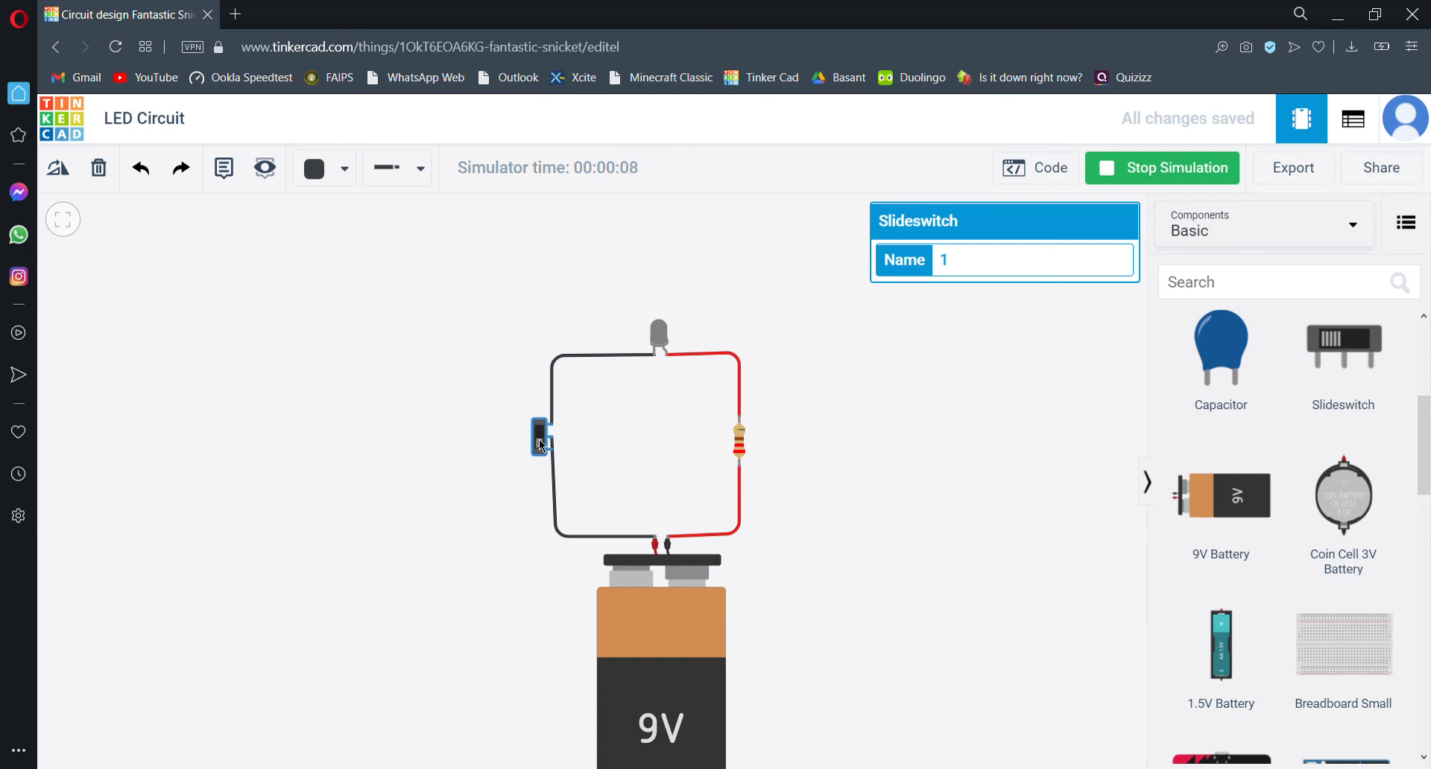
{"action": "left_click", "coordinate": [542, 446]}
{"action": "left_click", "coordinate": [1164, 168]}
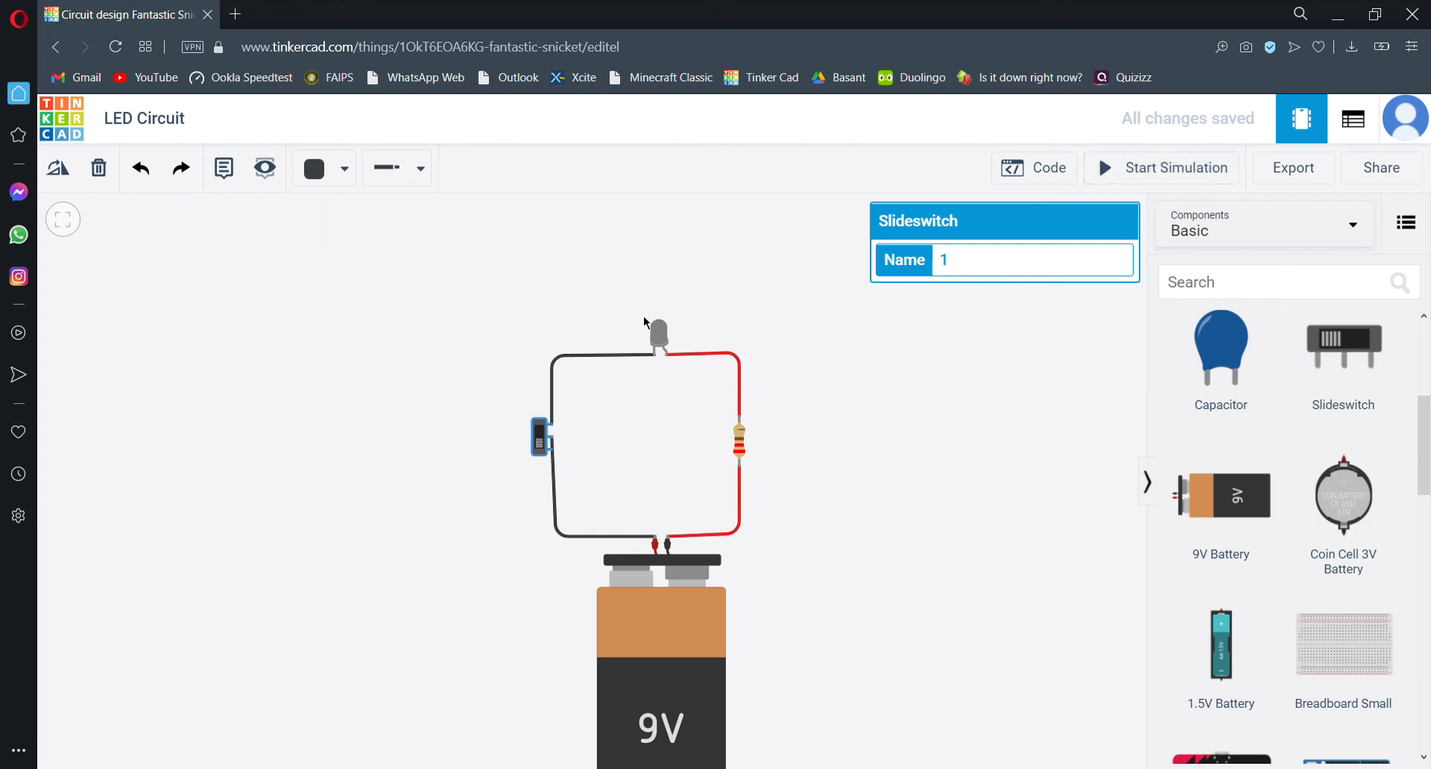
Delete the LED, the slideswitch and the resistor along with their wires, keeping only the 9V battery.
{"action": "left_click", "coordinate": [659, 342]}
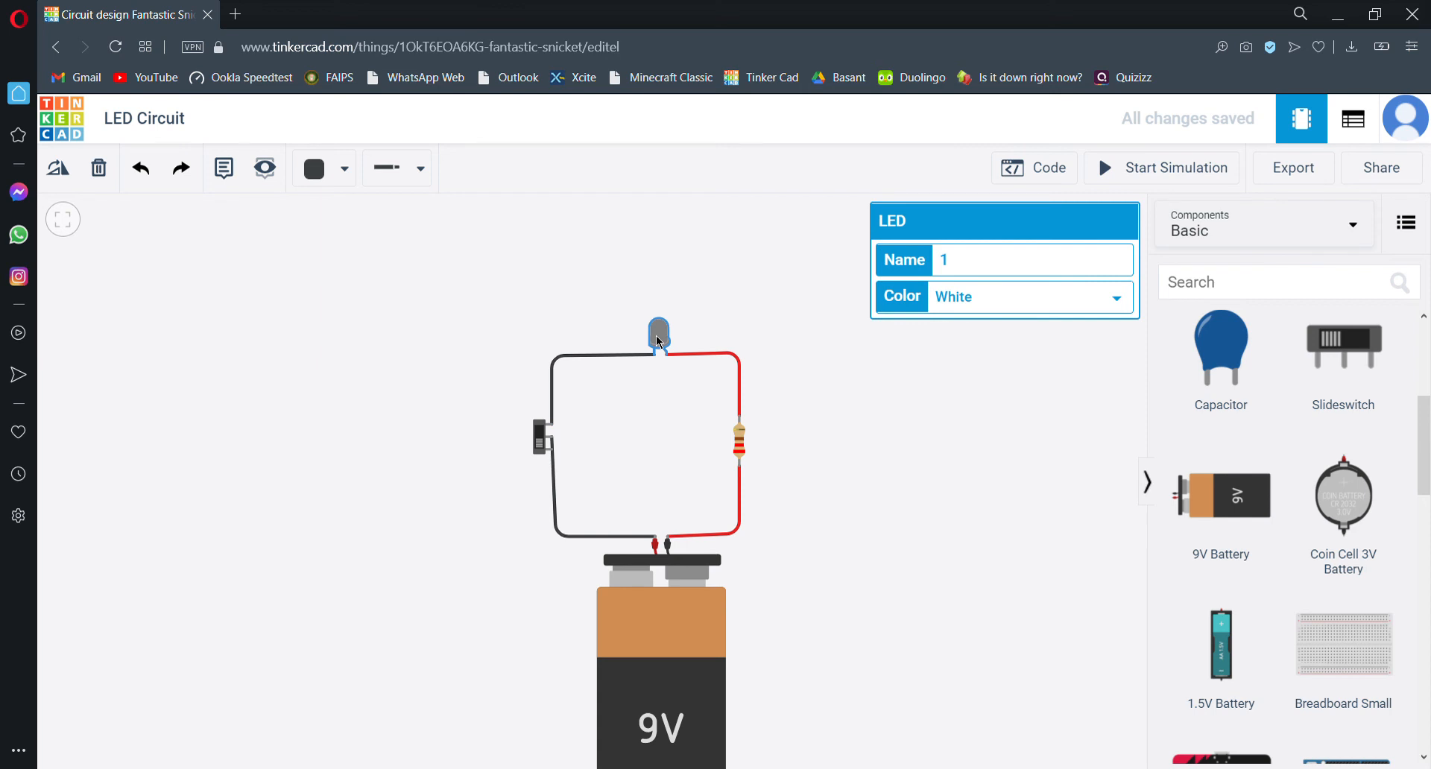
{"action": "key", "text": "Delete"}
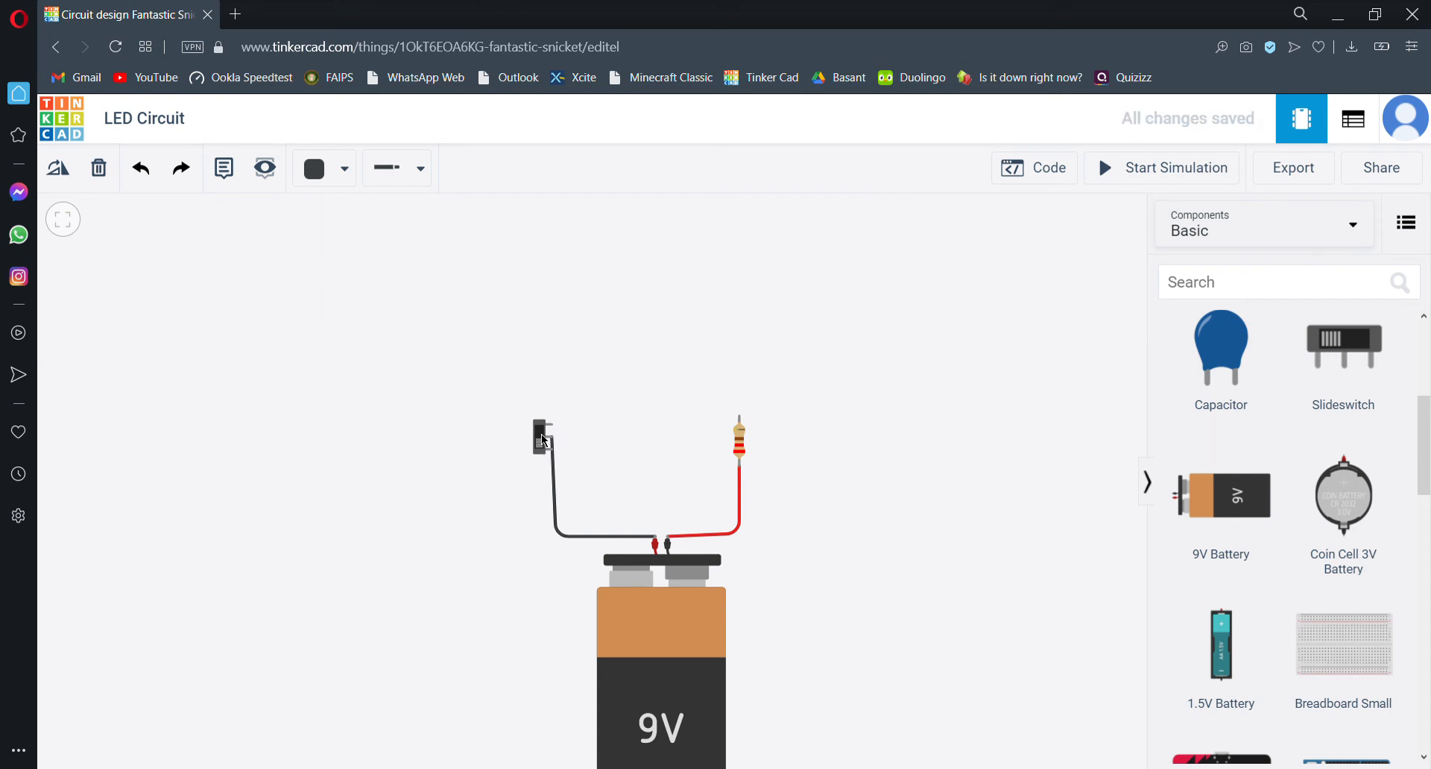
{"action": "left_click", "coordinate": [544, 441]}
{"action": "key", "text": "Delete"}
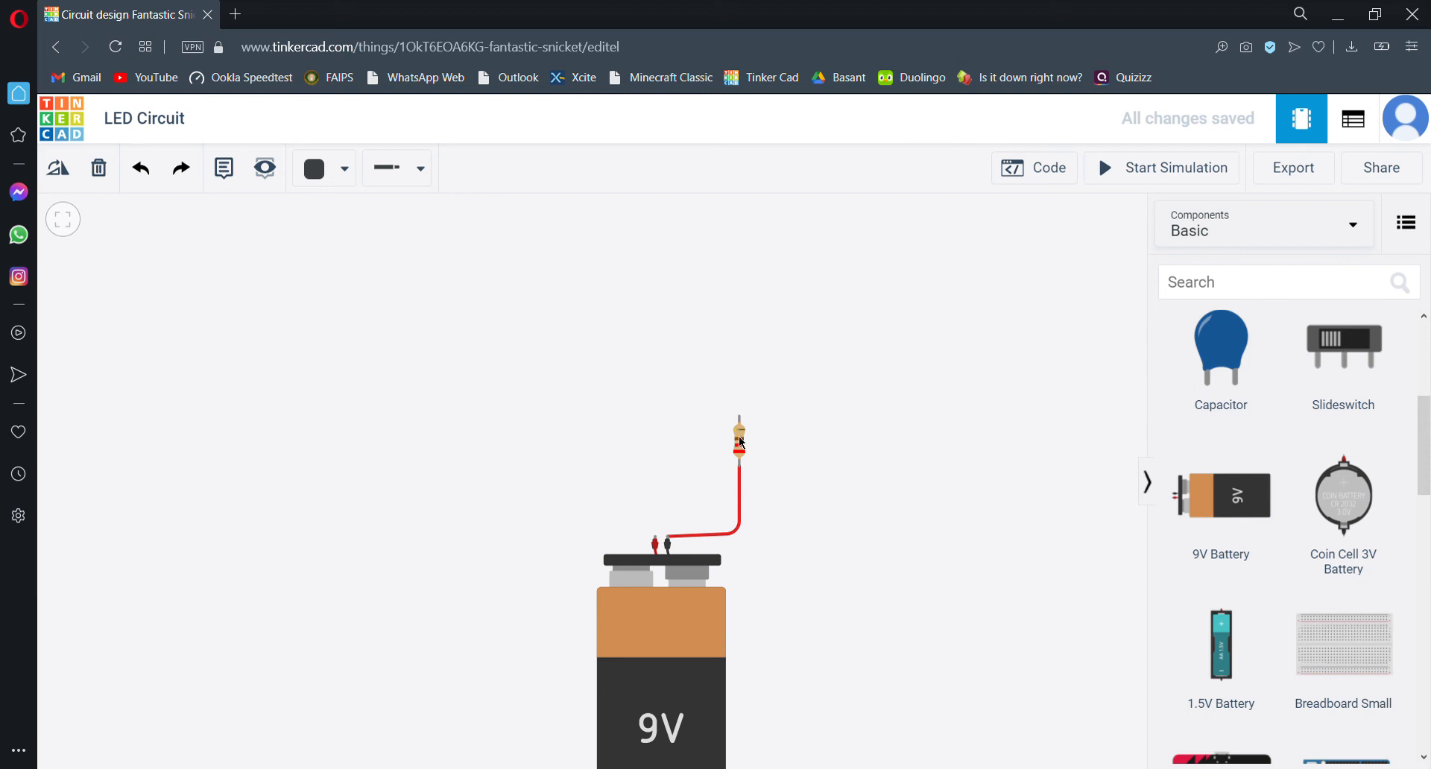
{"action": "left_click", "coordinate": [740, 443]}
{"action": "key", "text": "Delete"}
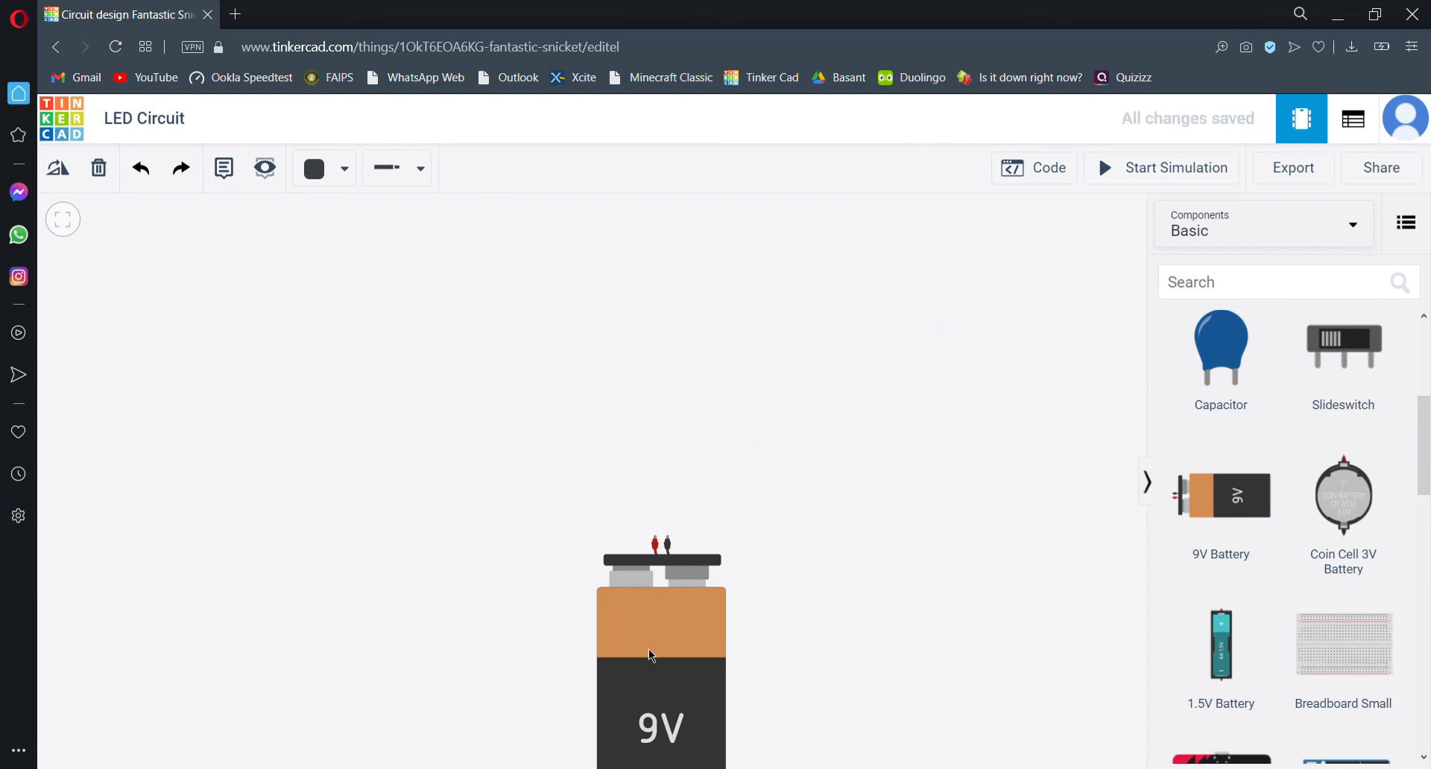
Rotate the 9V battery to lie horizontally with its terminals facing left, and move it to the right side of the workspace.
{"action": "left_click_drag", "start_coordinate": [659, 663], "coordinate": [797, 476]}
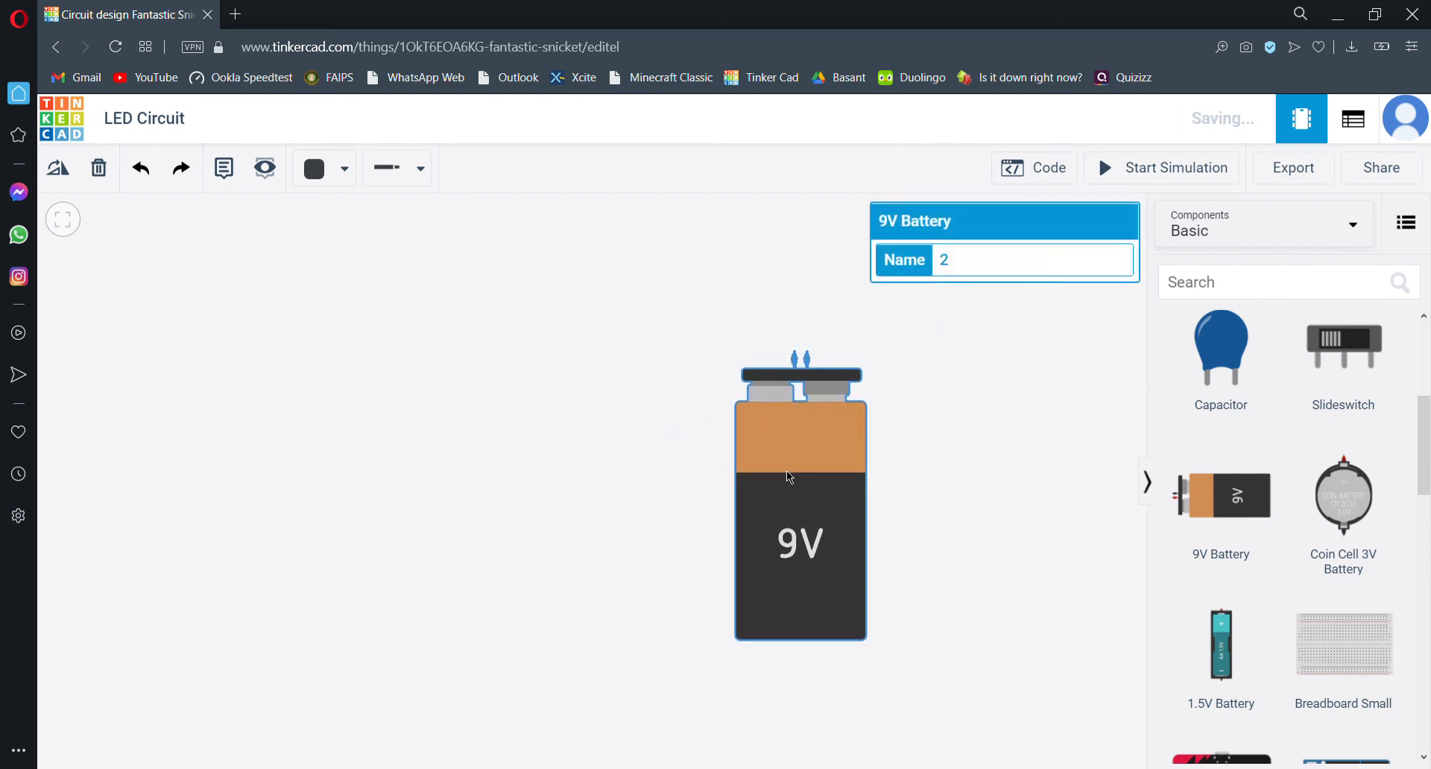
{"action": "left_click", "coordinate": [73, 183]}
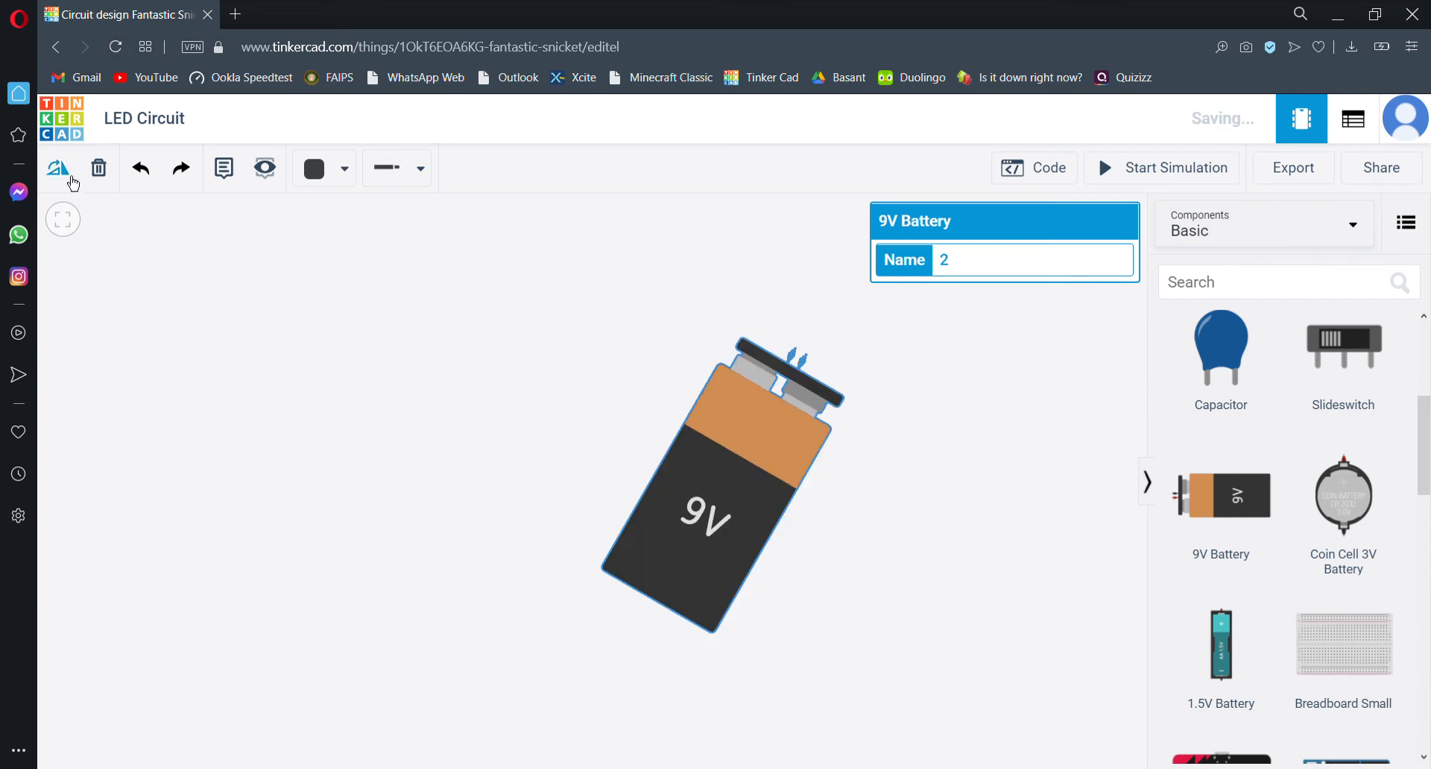
{"action": "left_click", "coordinate": [73, 183]}
{"action": "left_click", "coordinate": [73, 184]}
{"action": "left_click", "coordinate": [74, 183]}
{"action": "left_click", "coordinate": [73, 183]}
{"action": "left_click", "coordinate": [73, 183]}
{"action": "left_click", "coordinate": [73, 183]}
{"action": "left_click", "coordinate": [73, 183]}
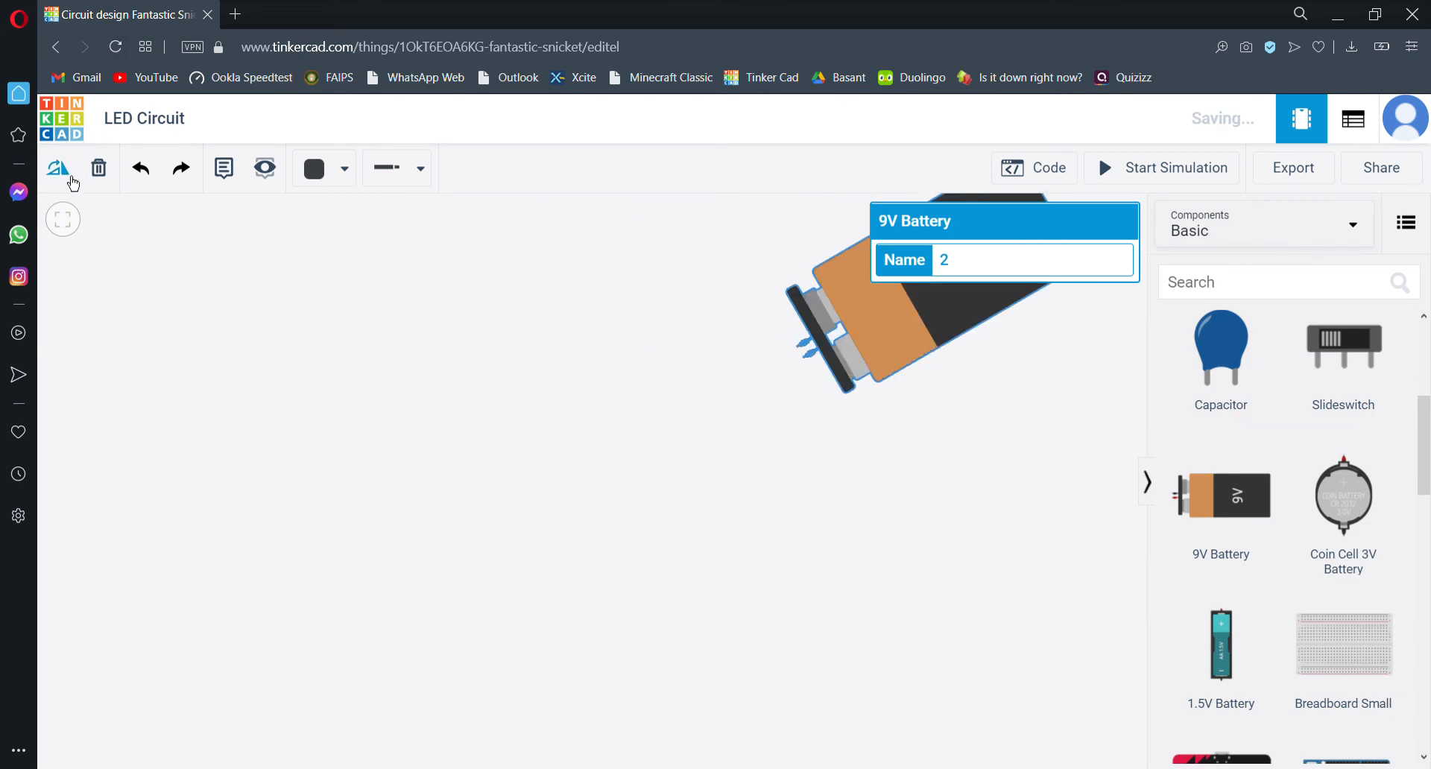
{"action": "left_click", "coordinate": [73, 184]}
{"action": "left_click_drag", "start_coordinate": [879, 343], "coordinate": [901, 493]}
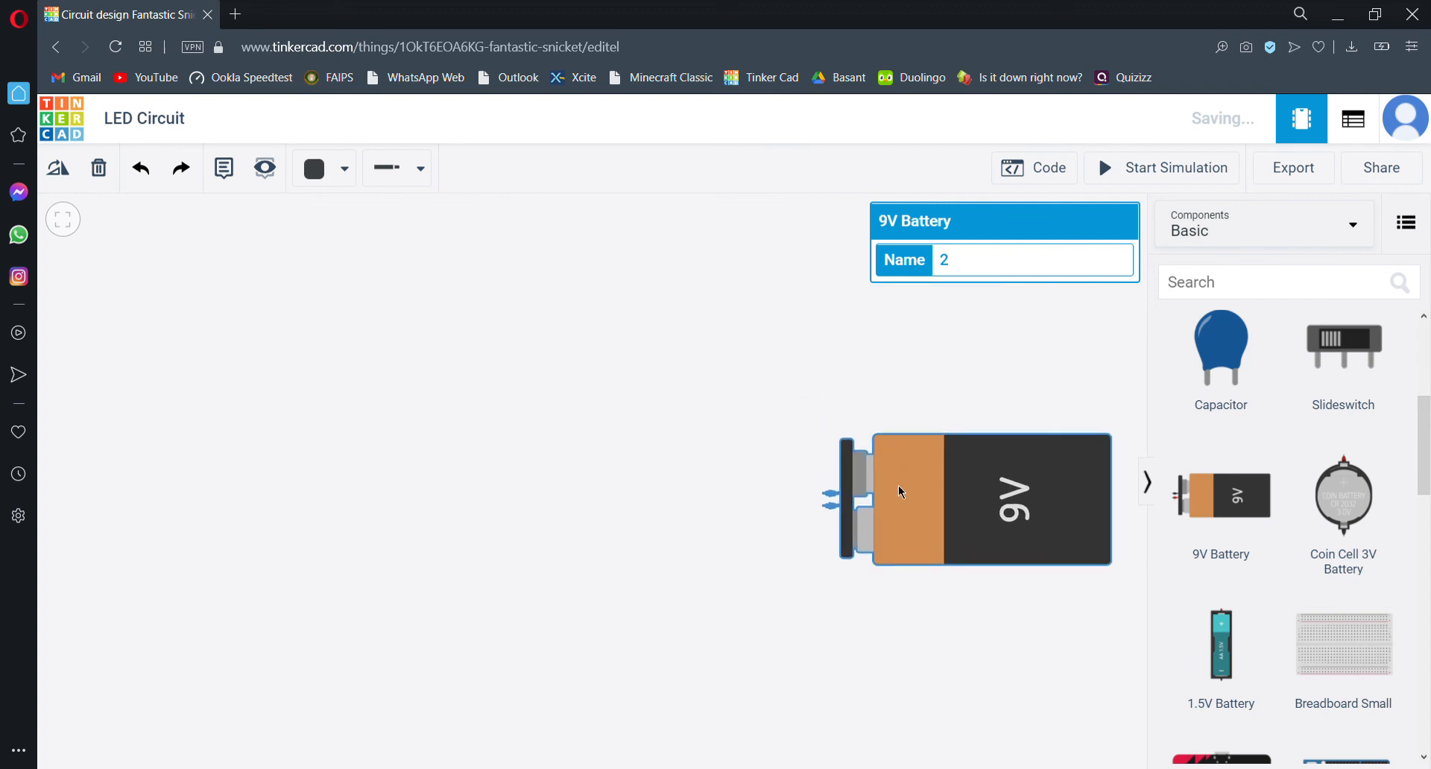
Add an LED to the workspace, well to the left of the 9V battery.
{"action": "scroll", "coordinate": [1222, 421], "scroll_direction": "up", "scroll_amount": 4}
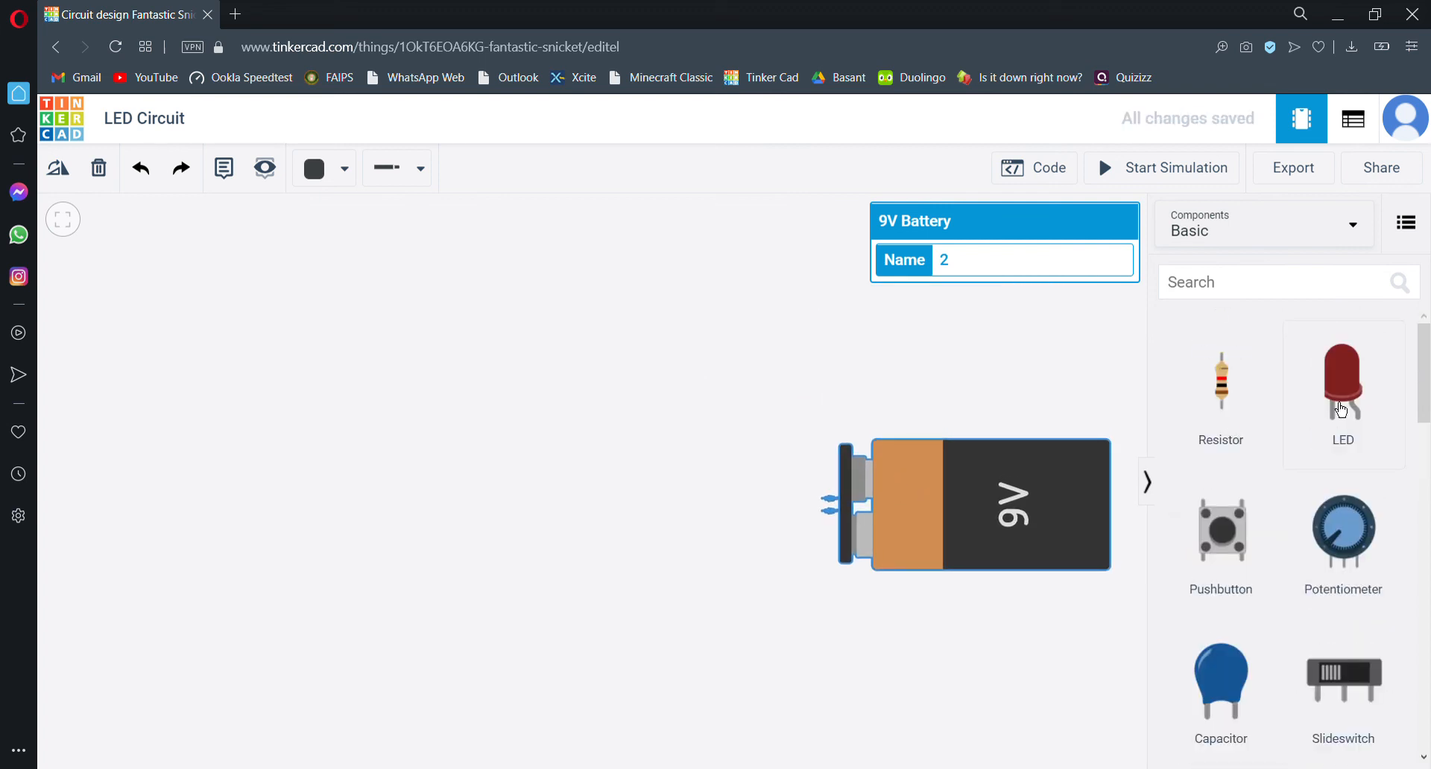
{"action": "left_click_drag", "start_coordinate": [1342, 410], "coordinate": [391, 497]}
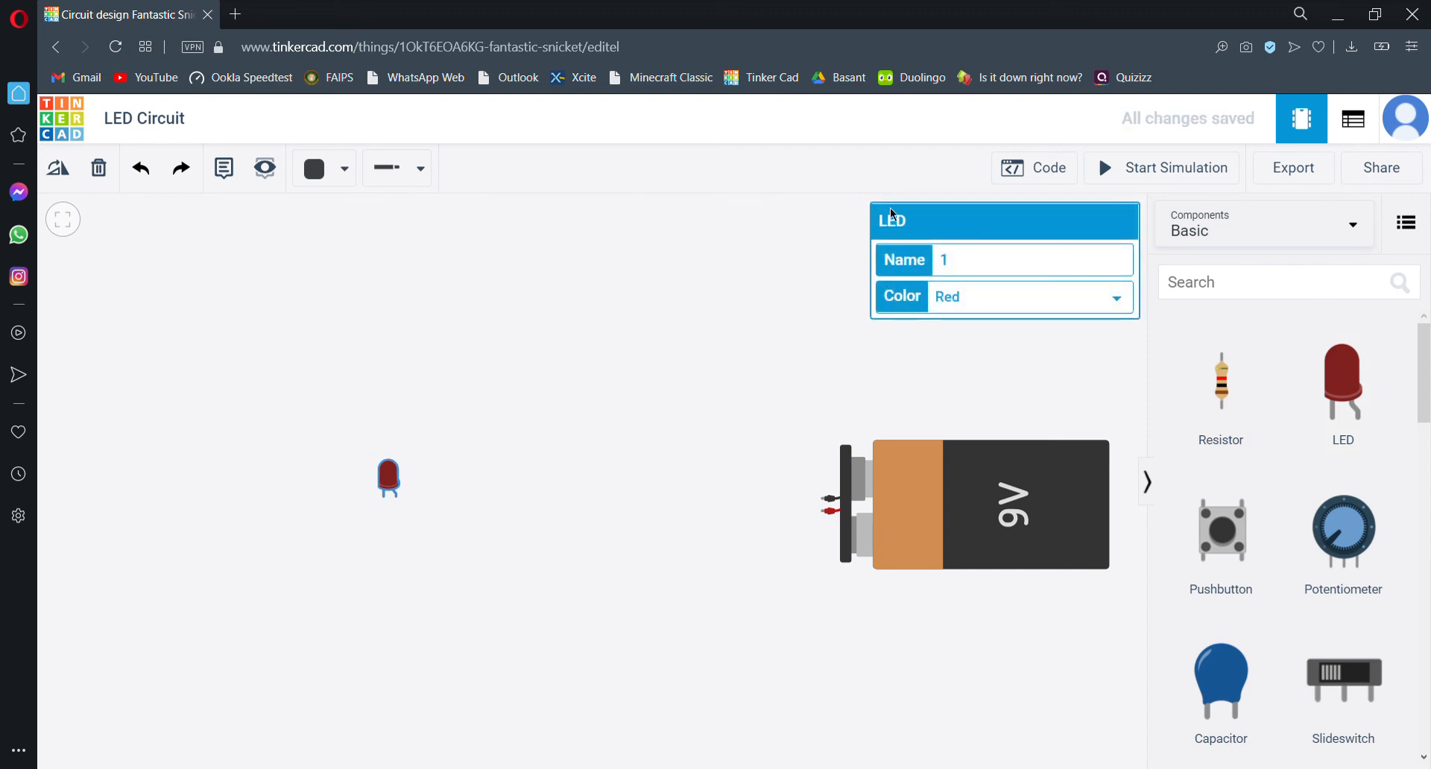
{"action": "left_click", "coordinate": [58, 168]}
{"action": "left_click", "coordinate": [58, 168]}
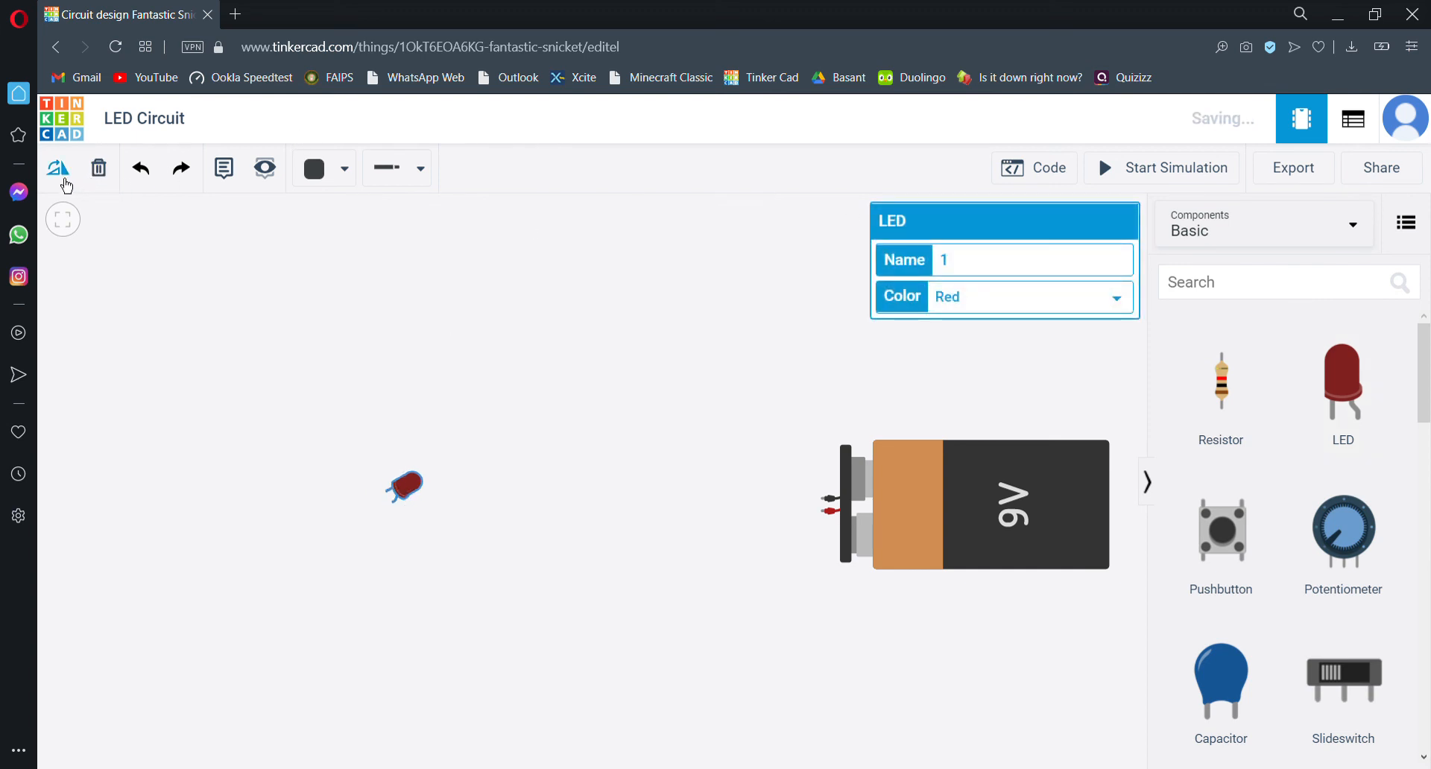
{"action": "left_click", "coordinate": [58, 169]}
{"action": "left_click", "coordinate": [59, 170]}
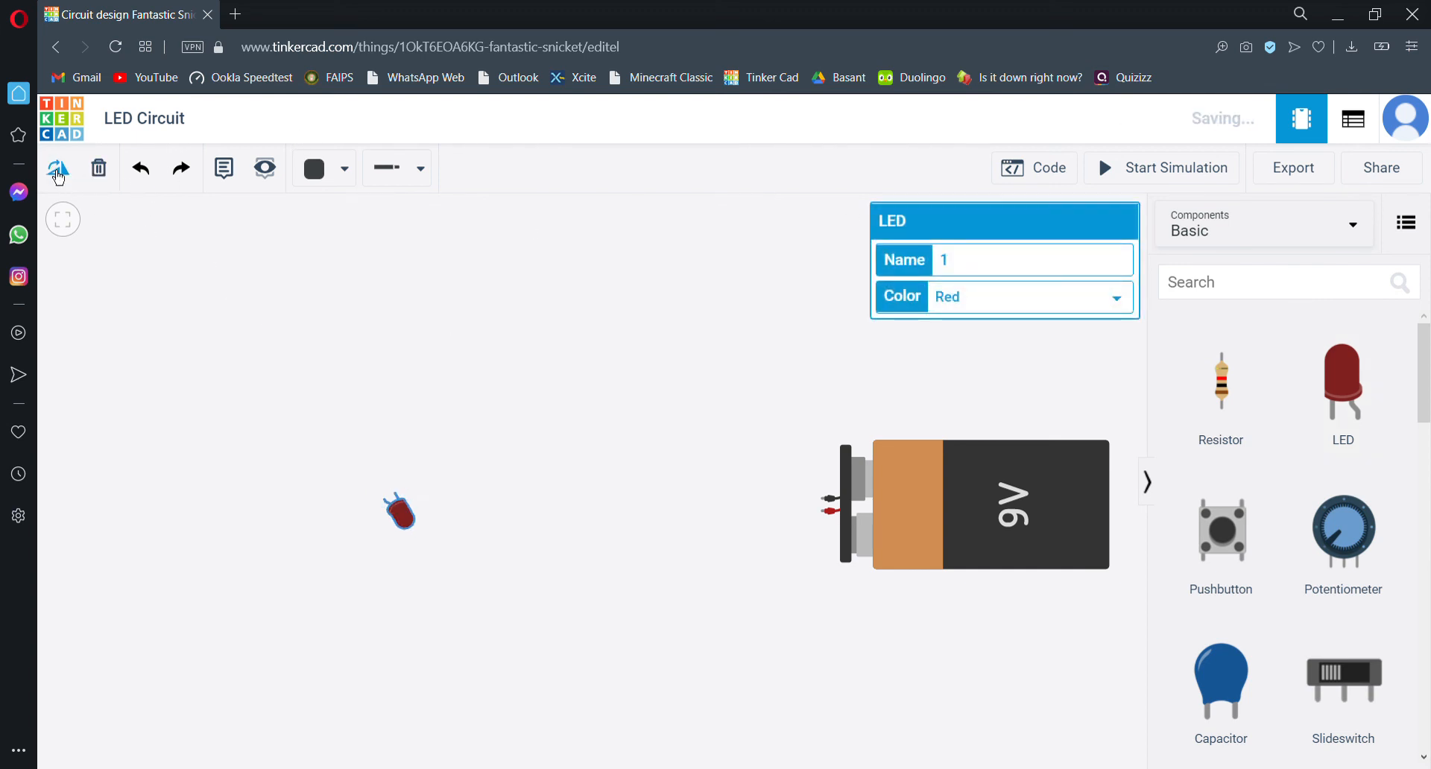
{"action": "left_click", "coordinate": [58, 170]}
{"action": "left_click", "coordinate": [58, 173]}
{"action": "left_click", "coordinate": [59, 176]}
{"action": "left_click", "coordinate": [59, 176]}
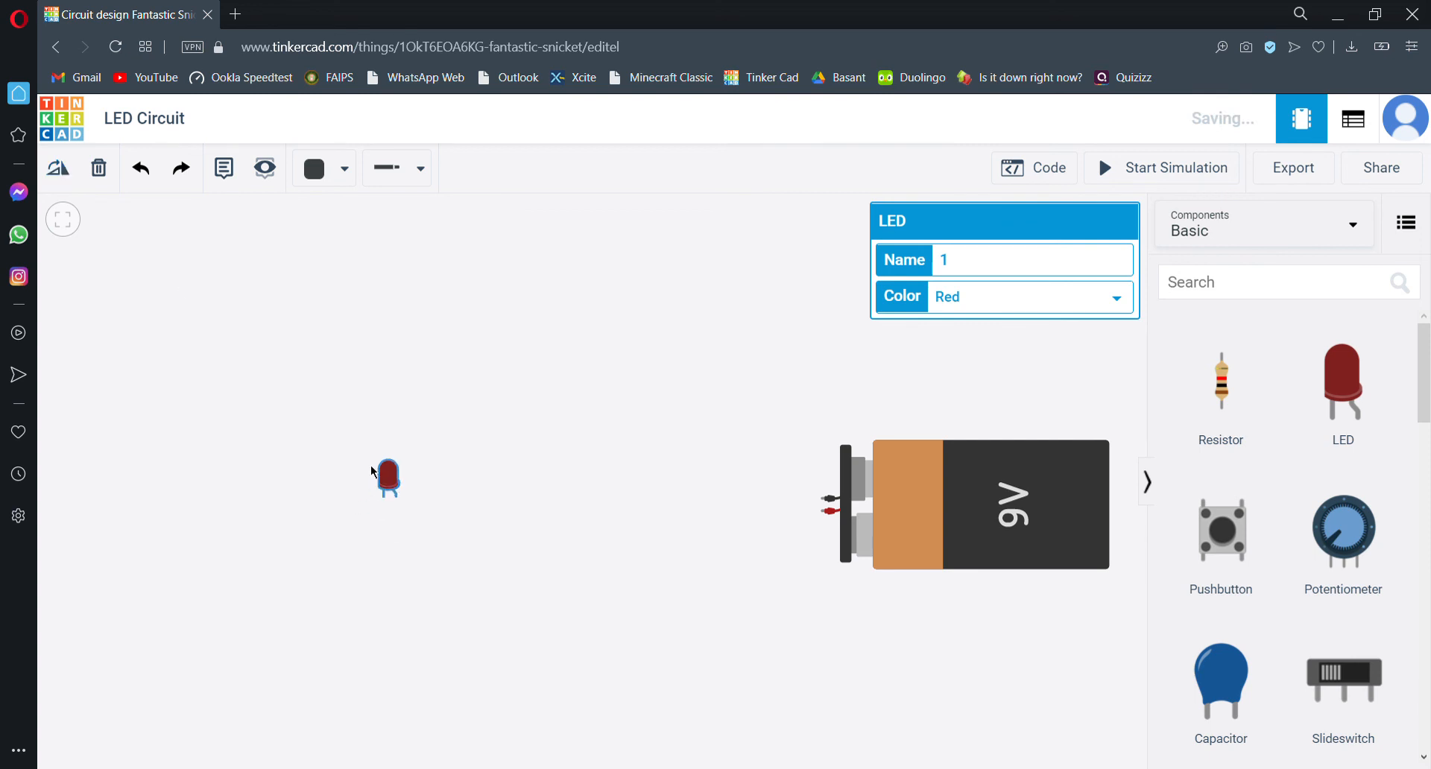
Move the LED closer to the battery and connect its right leg to the battery's positive terminal with a red wire.
{"action": "left_click_drag", "start_coordinate": [382, 477], "coordinate": [600, 536]}
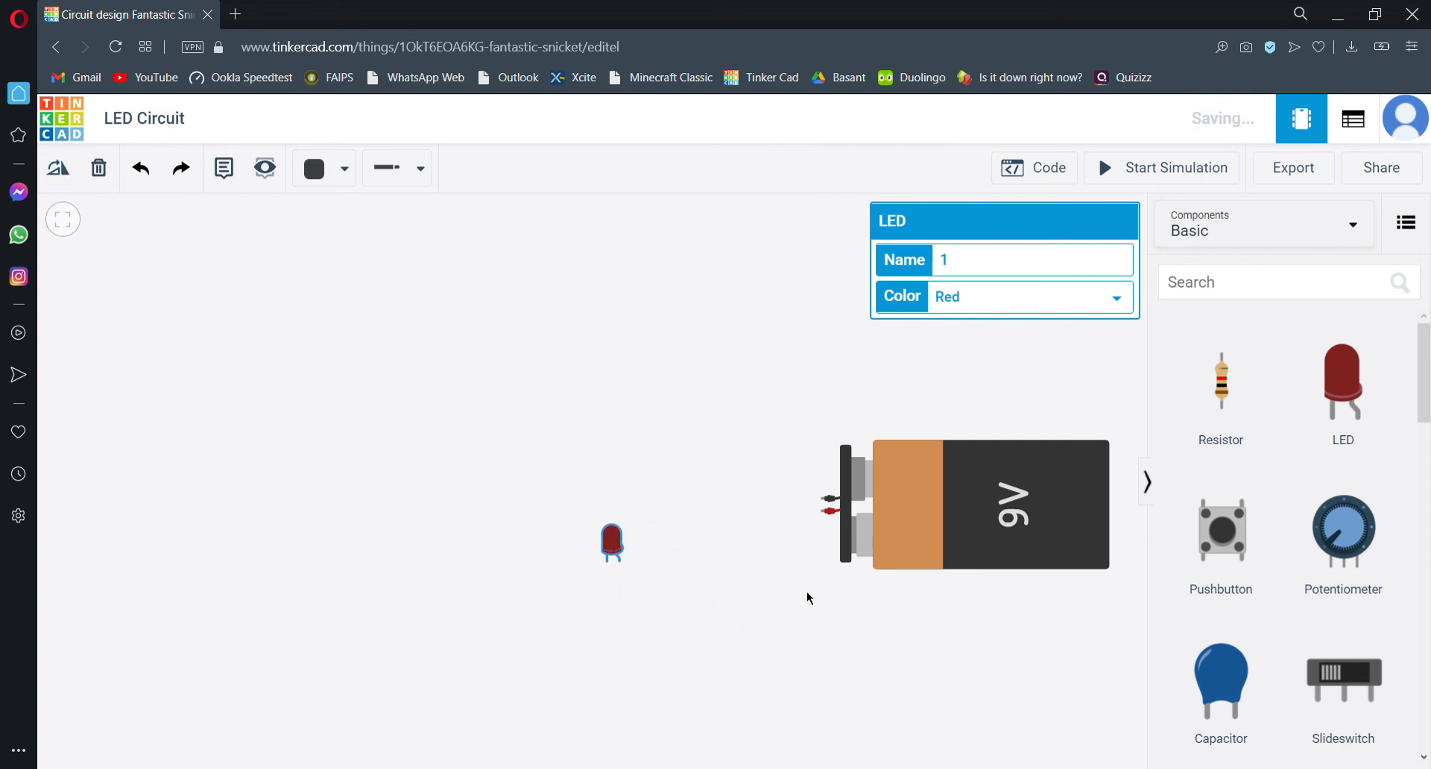
{"action": "left_click", "coordinate": [830, 511]}
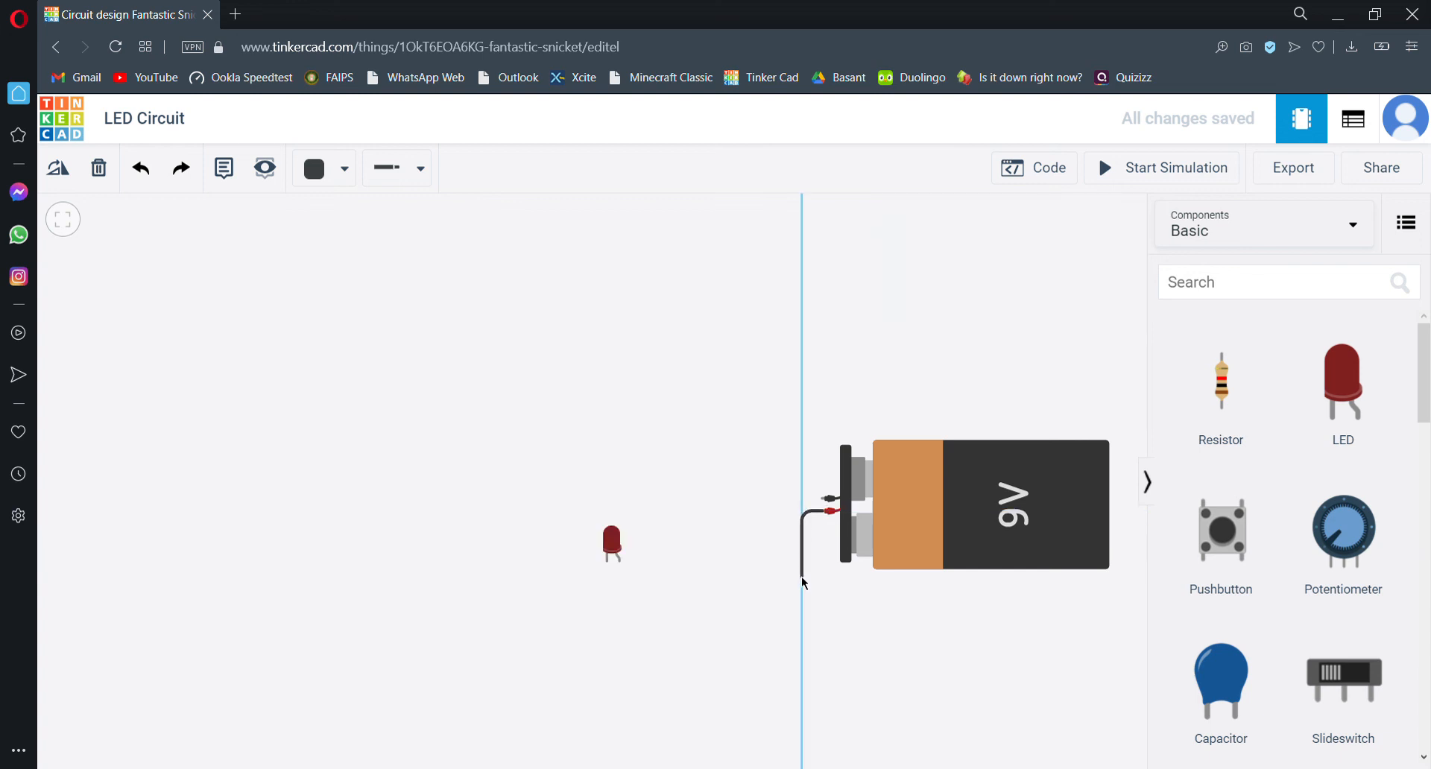
{"action": "left_click", "coordinate": [623, 565]}
{"action": "left_click", "coordinate": [342, 170]}
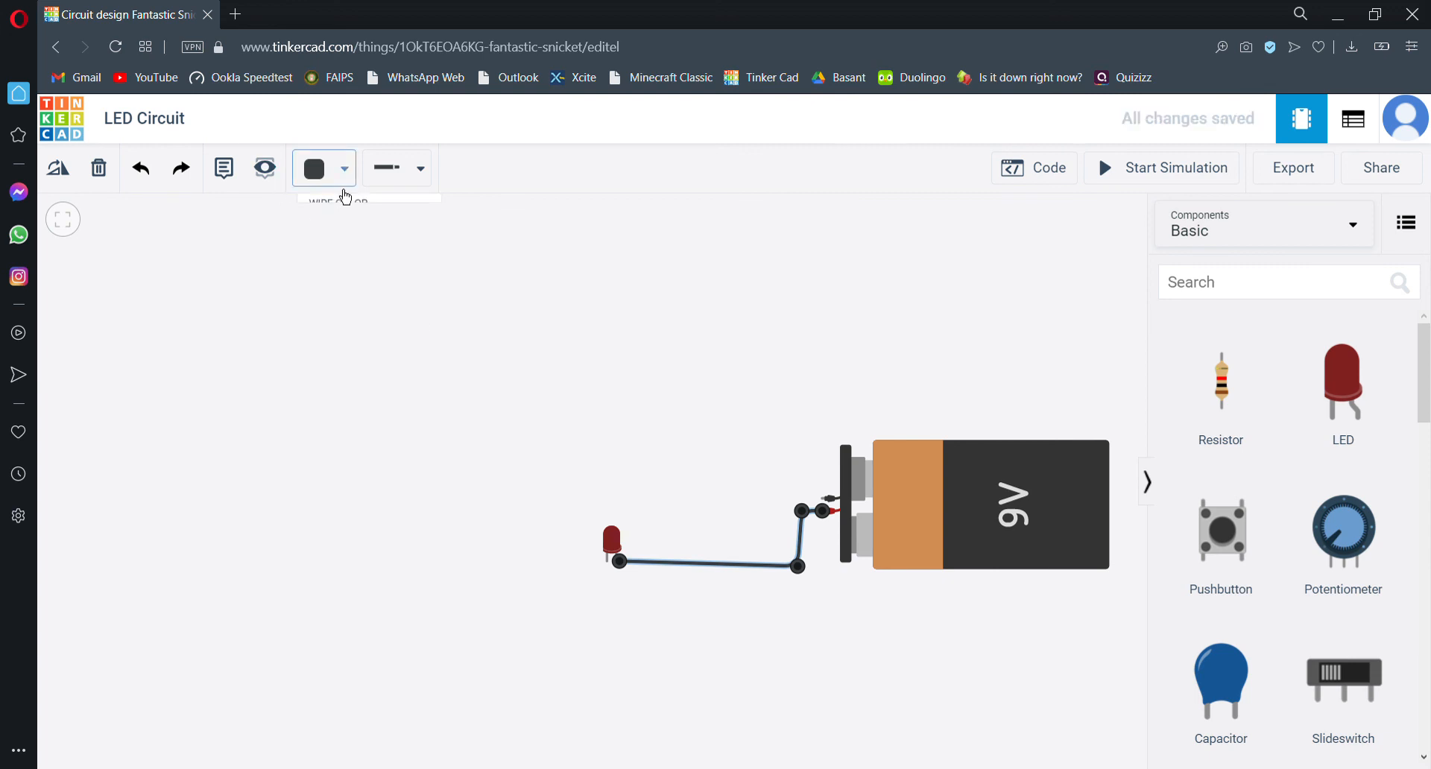
{"action": "left_click", "coordinate": [377, 290]}
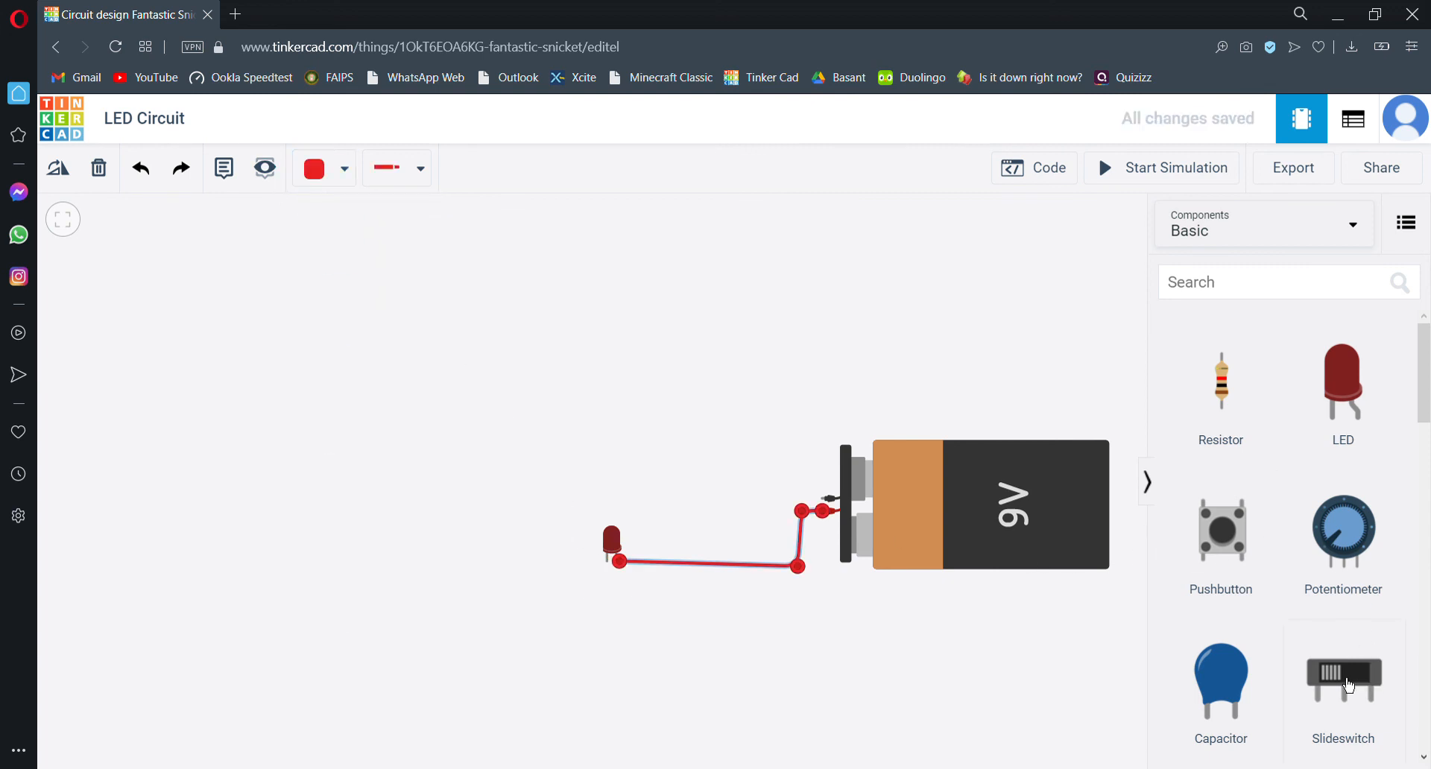
Add a slideswitch to the left of the LED and rotate it so its terminals face right, towards the battery.
{"action": "left_click_drag", "start_coordinate": [1347, 680], "coordinate": [432, 485]}
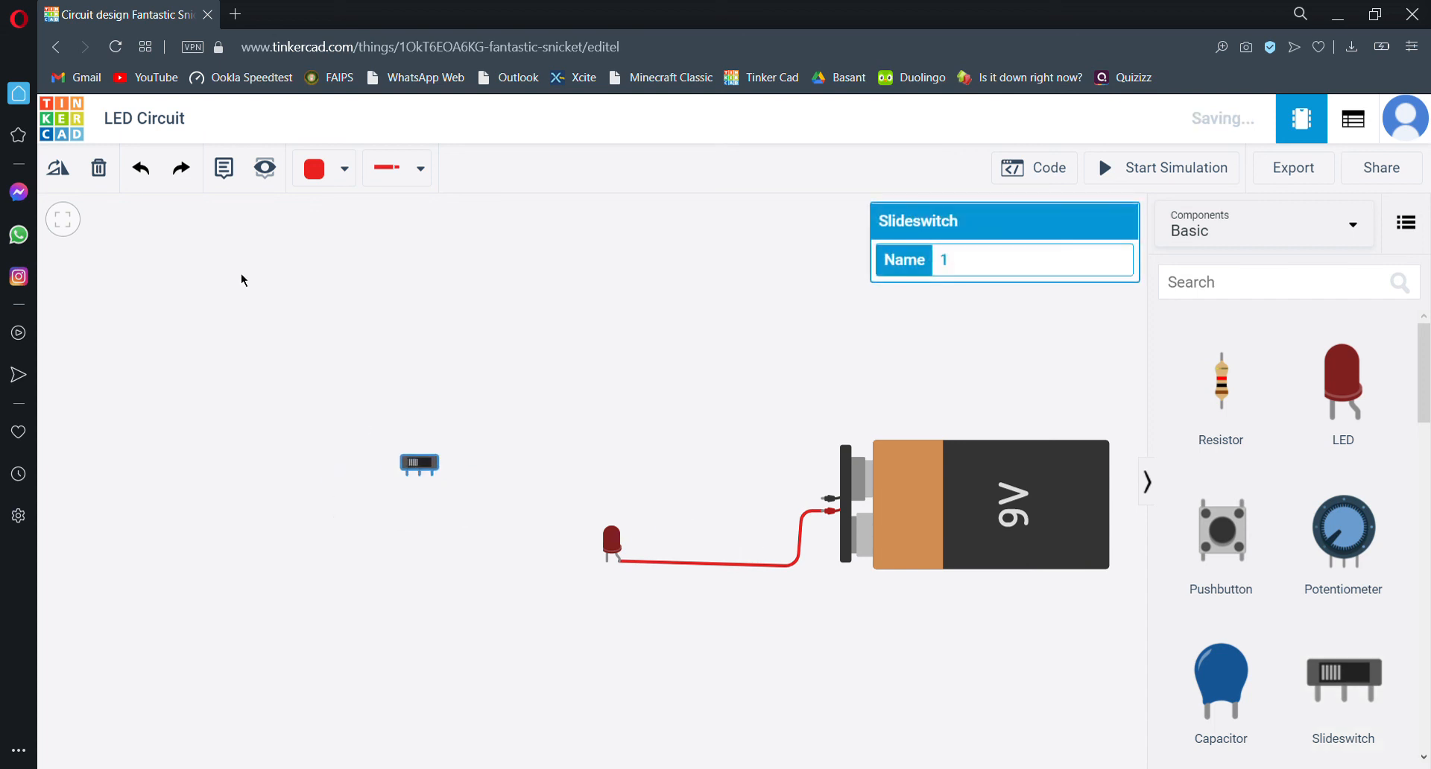
{"action": "left_click", "coordinate": [66, 178]}
{"action": "left_click", "coordinate": [66, 176]}
{"action": "left_click", "coordinate": [66, 176]}
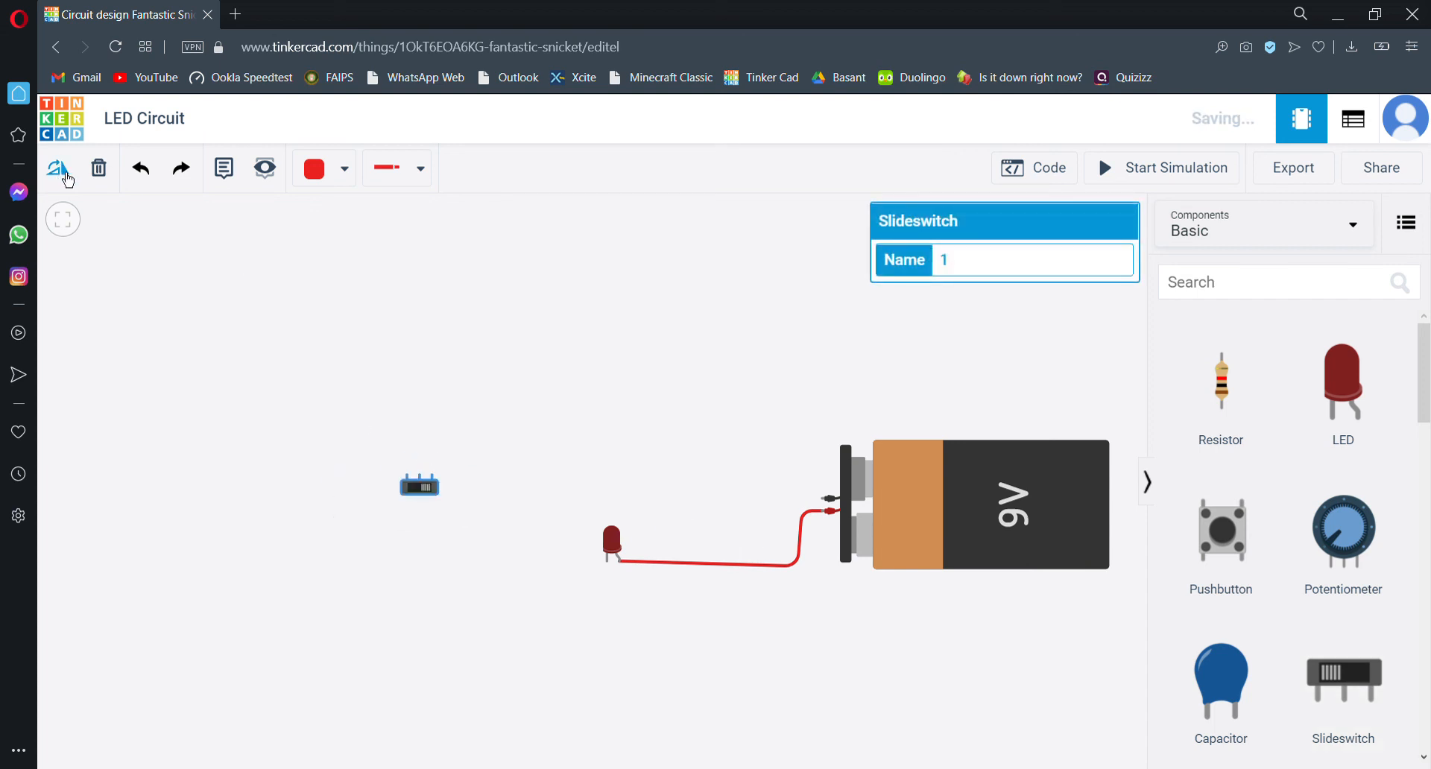
{"action": "left_click", "coordinate": [66, 176]}
{"action": "left_click", "coordinate": [66, 176]}
{"action": "left_click", "coordinate": [66, 176]}
{"action": "left_click", "coordinate": [67, 175]}
{"action": "left_click", "coordinate": [158, 185]}
Connect the LED's left leg to the slideswitch's Common terminal with a red wire that has one corner.
{"action": "left_click", "coordinate": [607, 565]}
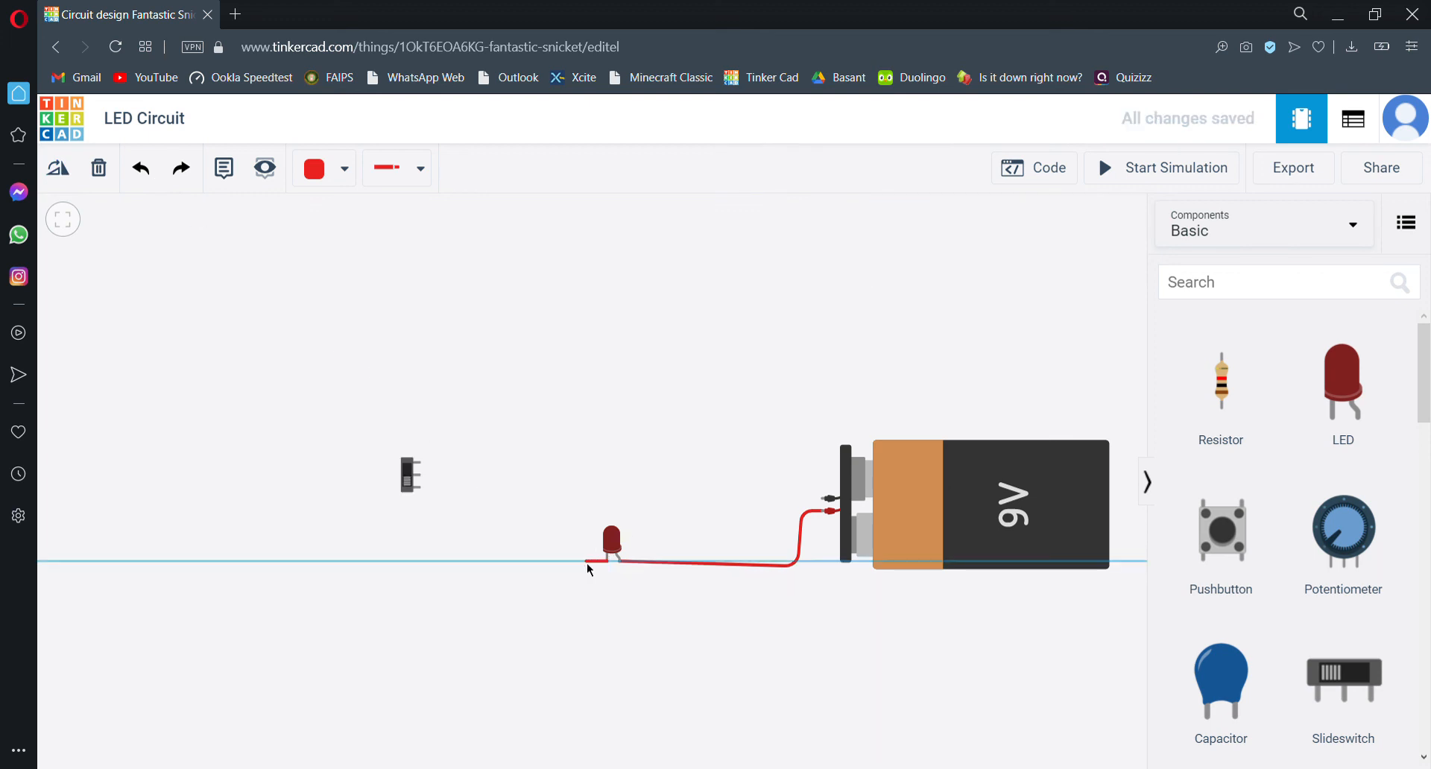
{"action": "left_click", "coordinate": [422, 561]}
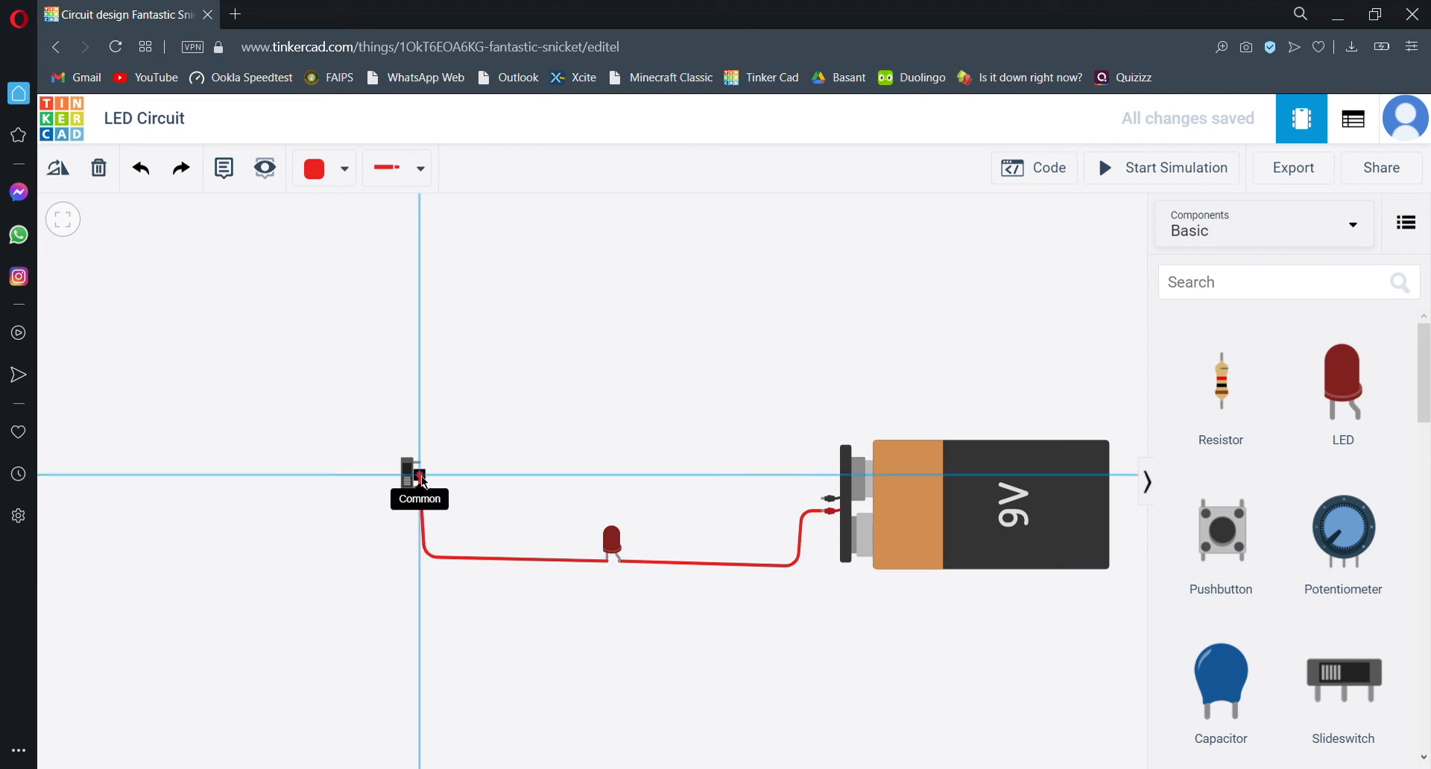
{"action": "left_click", "coordinate": [422, 477]}
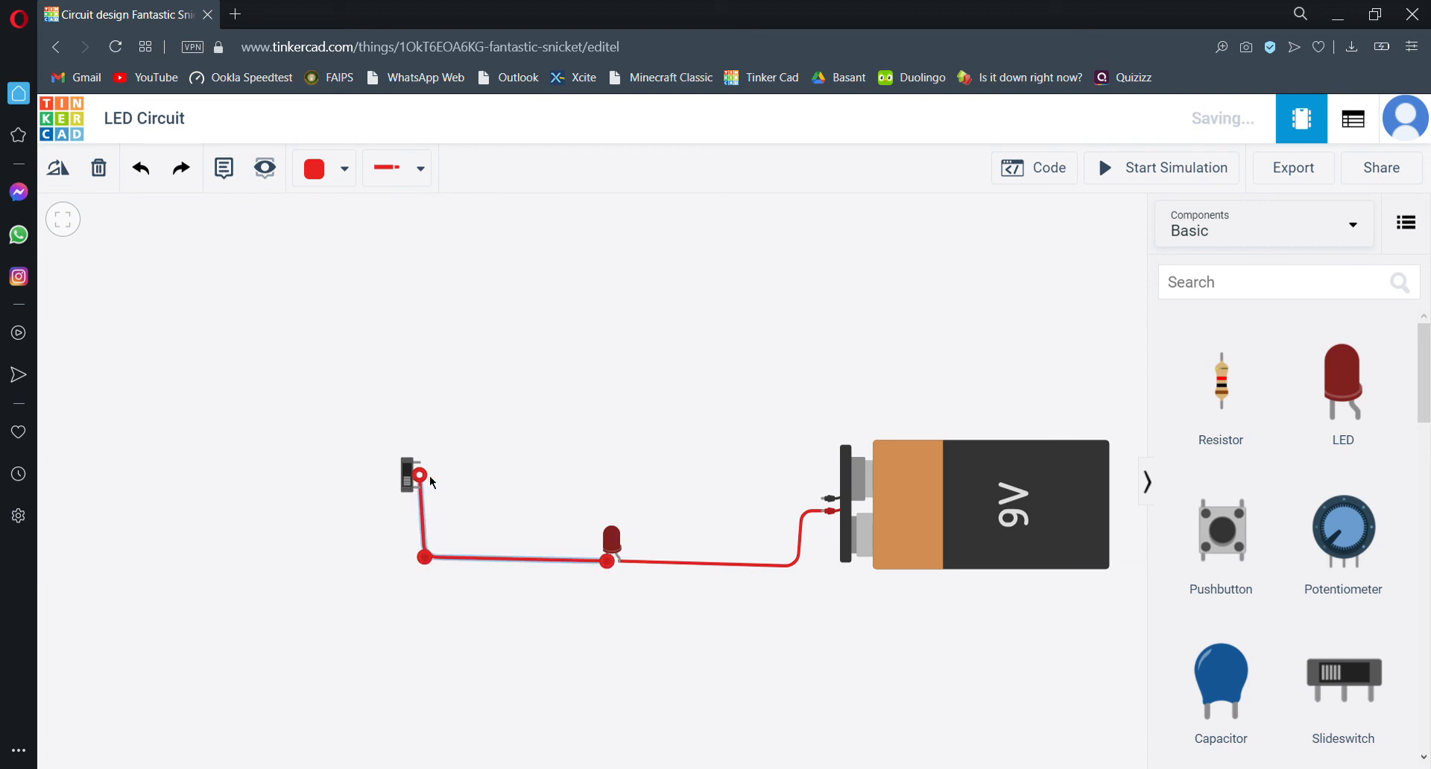
{"action": "left_click", "coordinate": [345, 169]}
{"action": "left_click", "coordinate": [362, 250]}
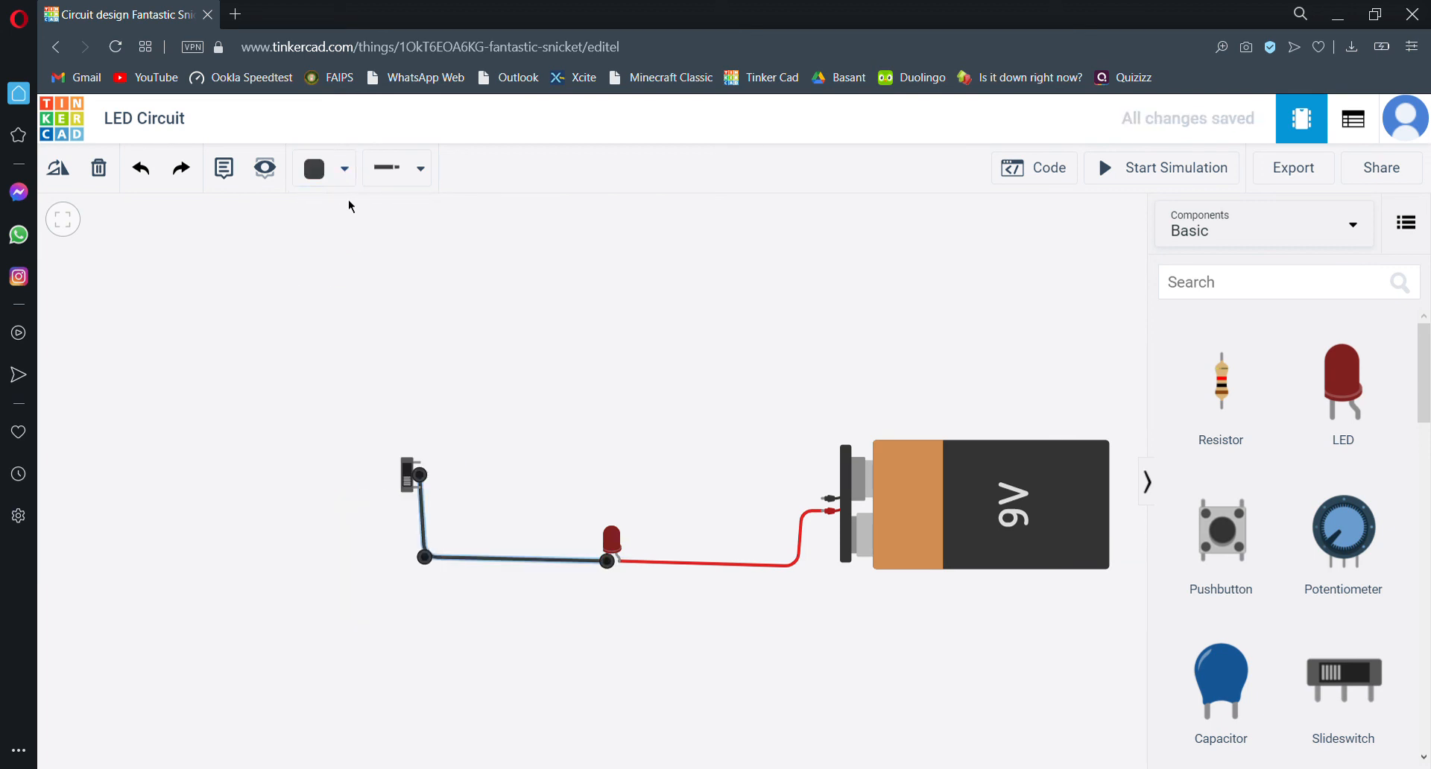
{"action": "left_click", "coordinate": [344, 170]}
{"action": "left_click", "coordinate": [357, 269]}
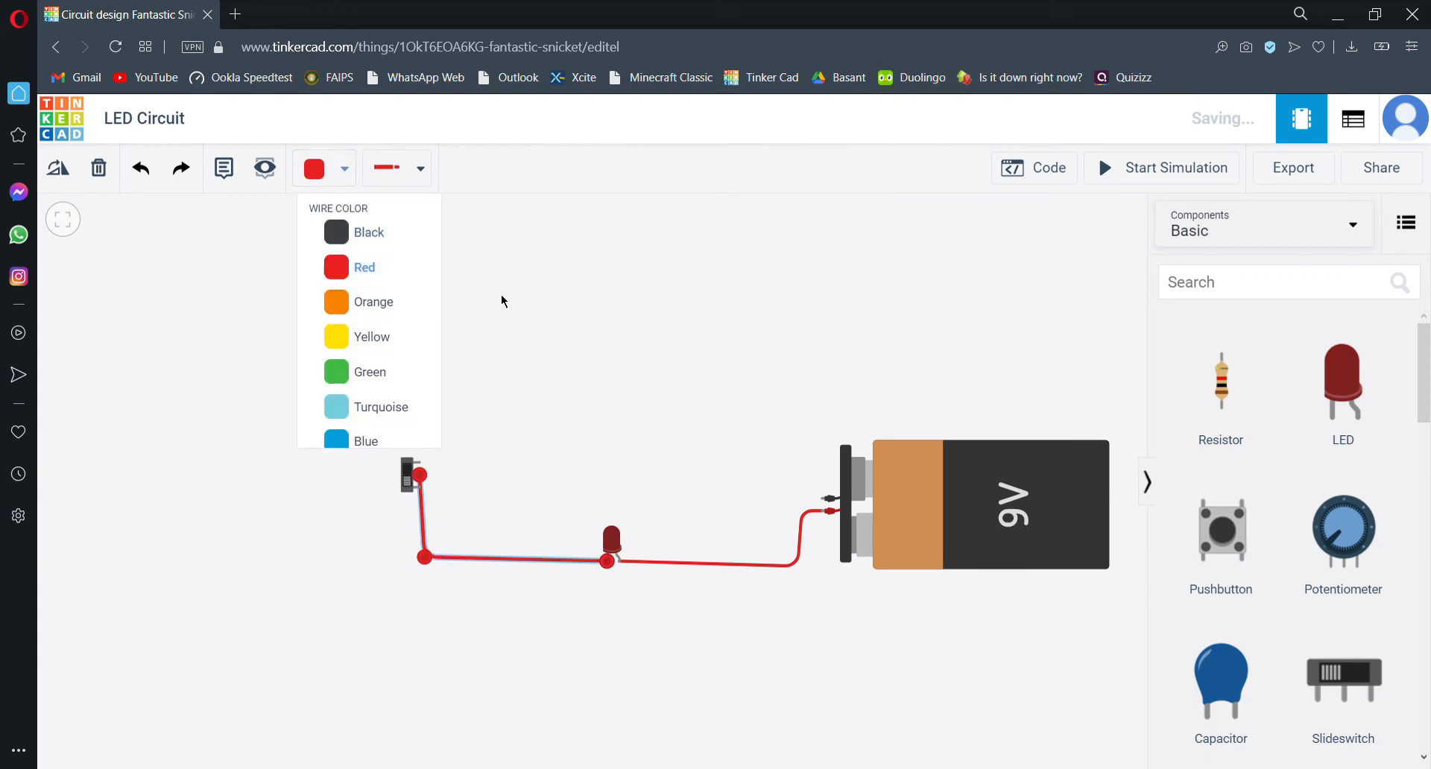
Set the colour for new wires to black and place a resistor horizontally above the LED.
{"action": "left_click", "coordinate": [354, 184]}
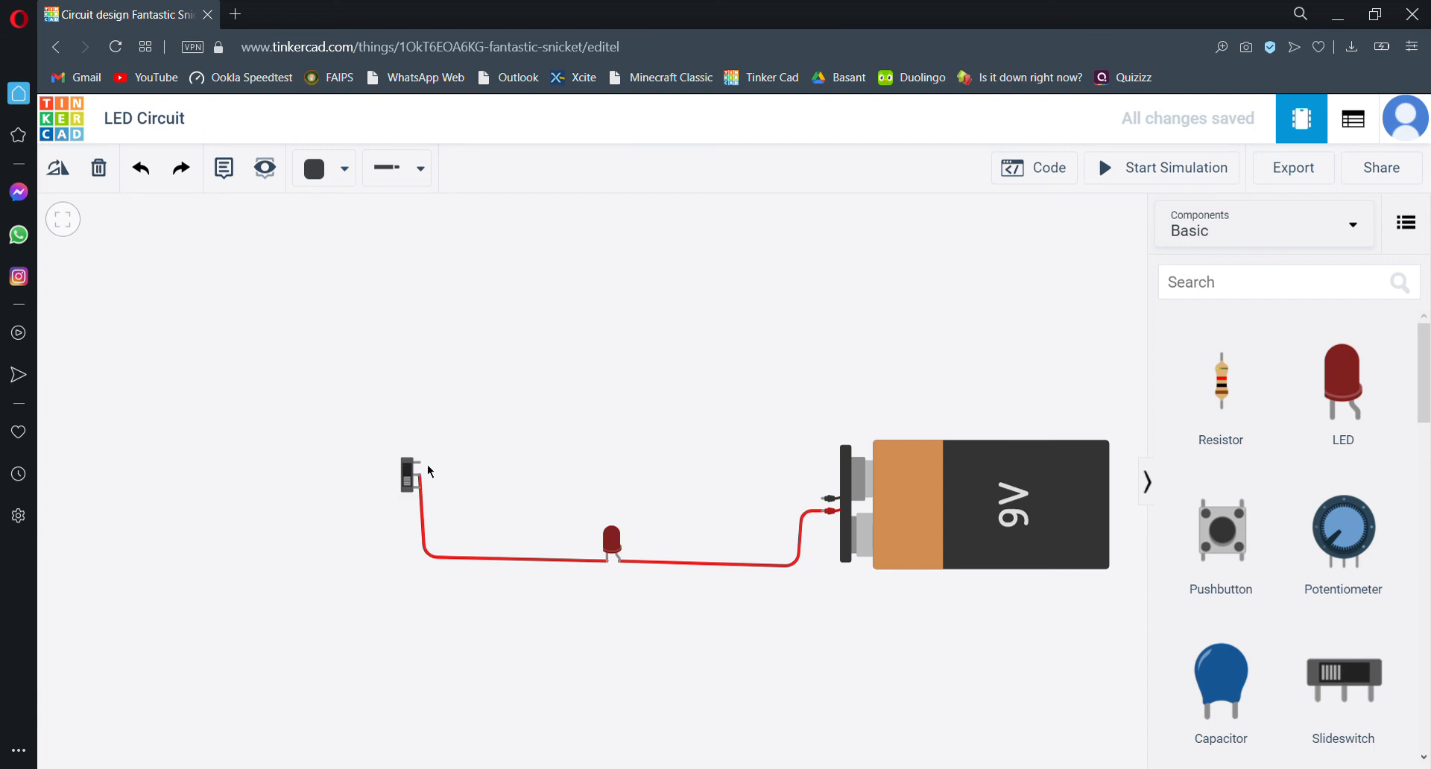
{"action": "left_click", "coordinate": [420, 463]}
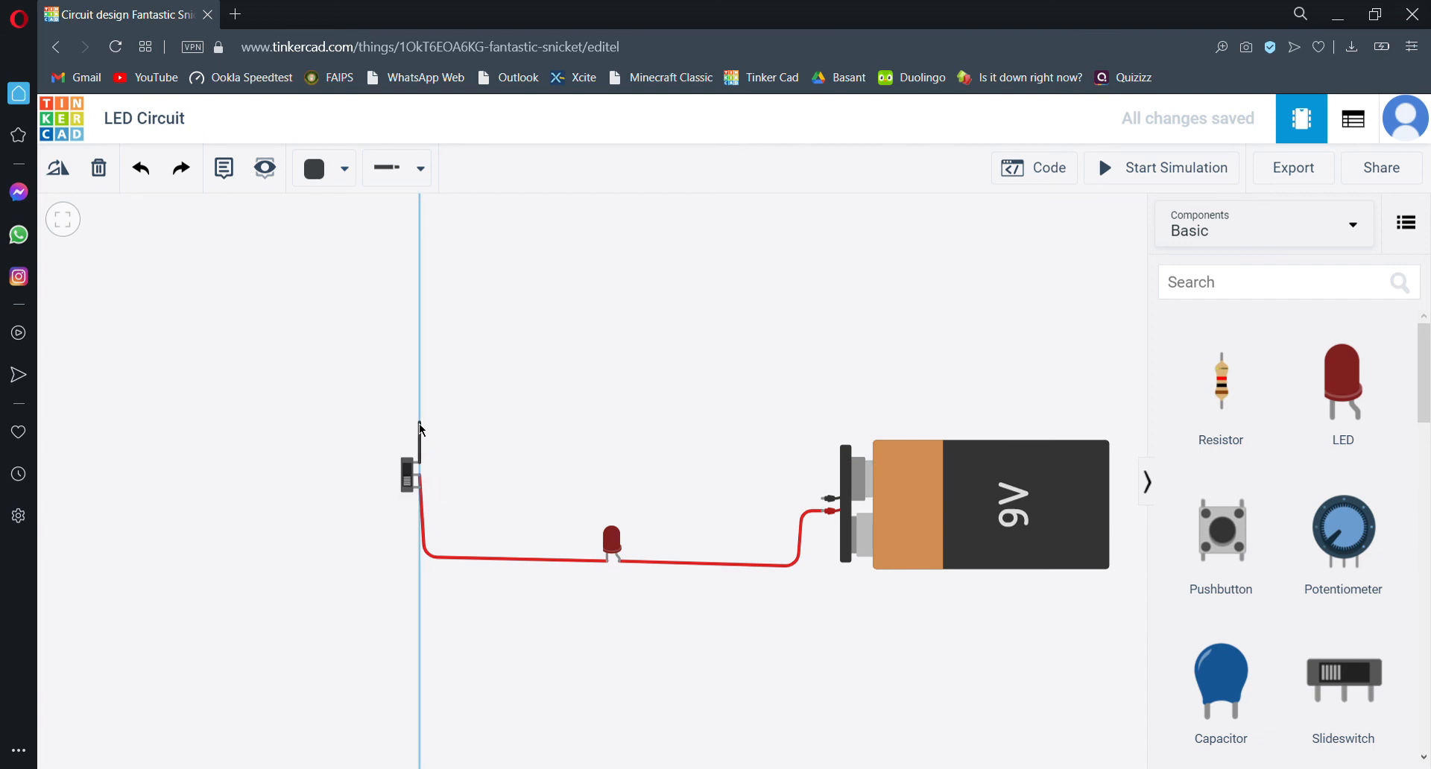
{"action": "key", "text": "Escape"}
{"action": "mouse_move", "coordinate": [1183, 374]}
{"action": "left_mouse_down"}
{"action": "mouse_move", "coordinate": [568, 471]}
{"action": "mouse_move", "coordinate": [612, 466]}
{"action": "mouse_move", "coordinate": [619, 451]}
{"action": "left_mouse_up"}
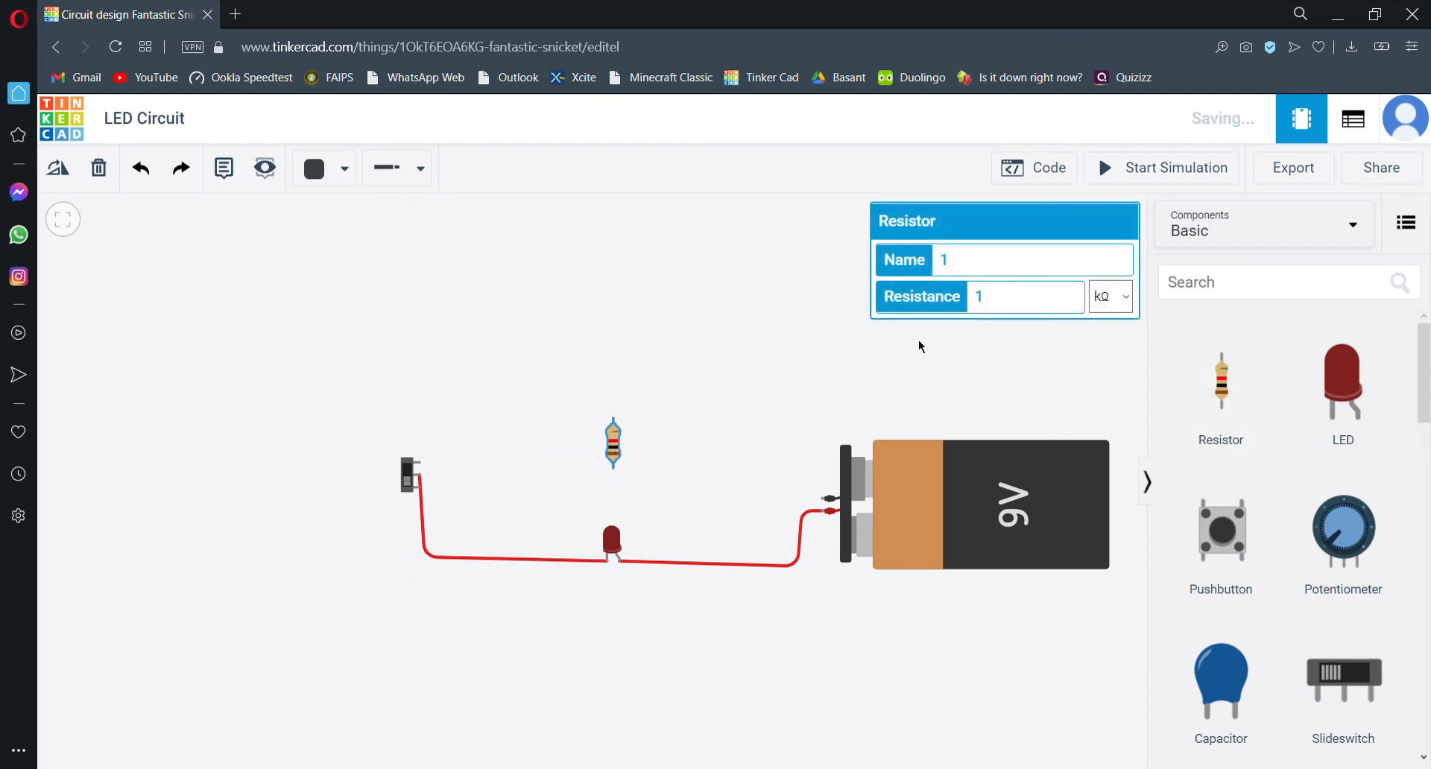
{"action": "left_click", "coordinate": [1138, 187]}
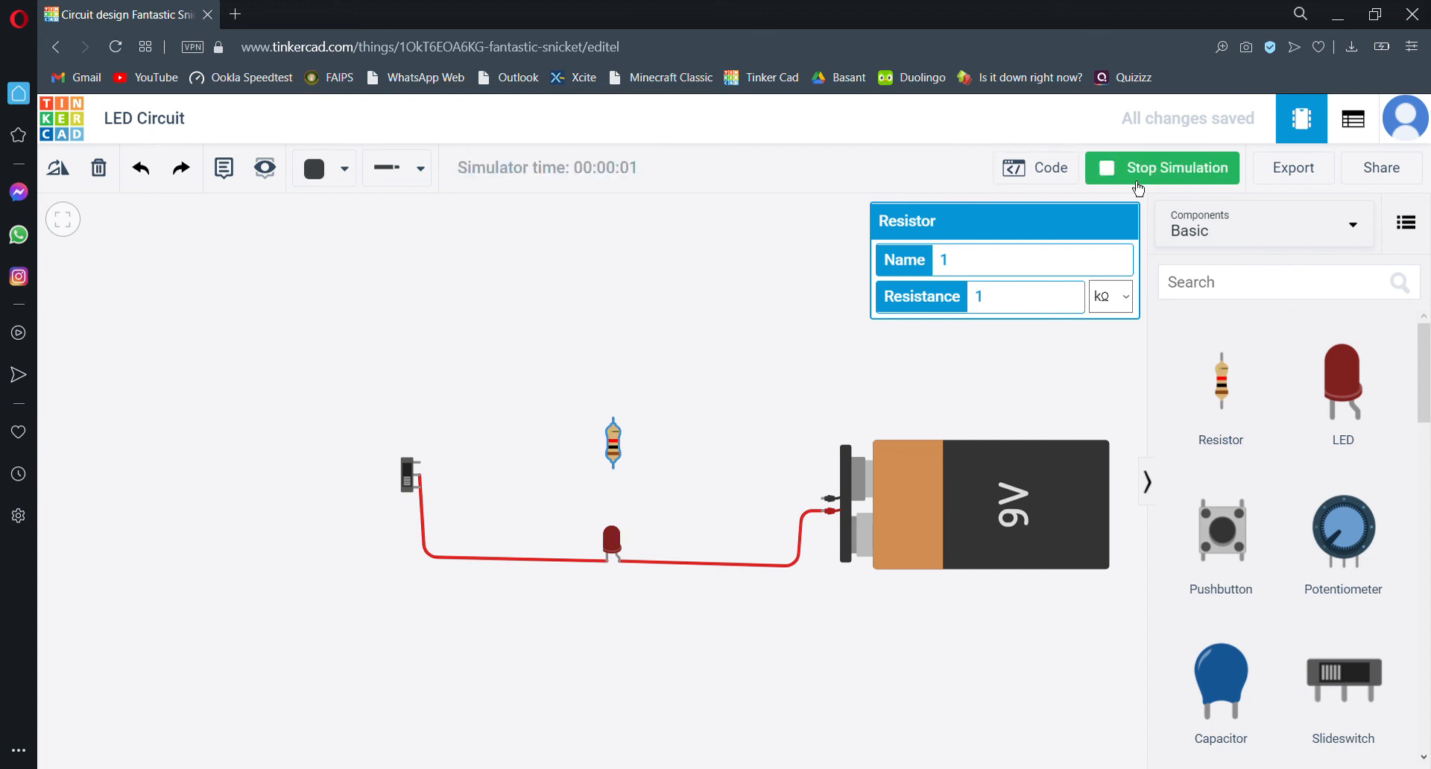
{"action": "left_click", "coordinate": [1138, 187]}
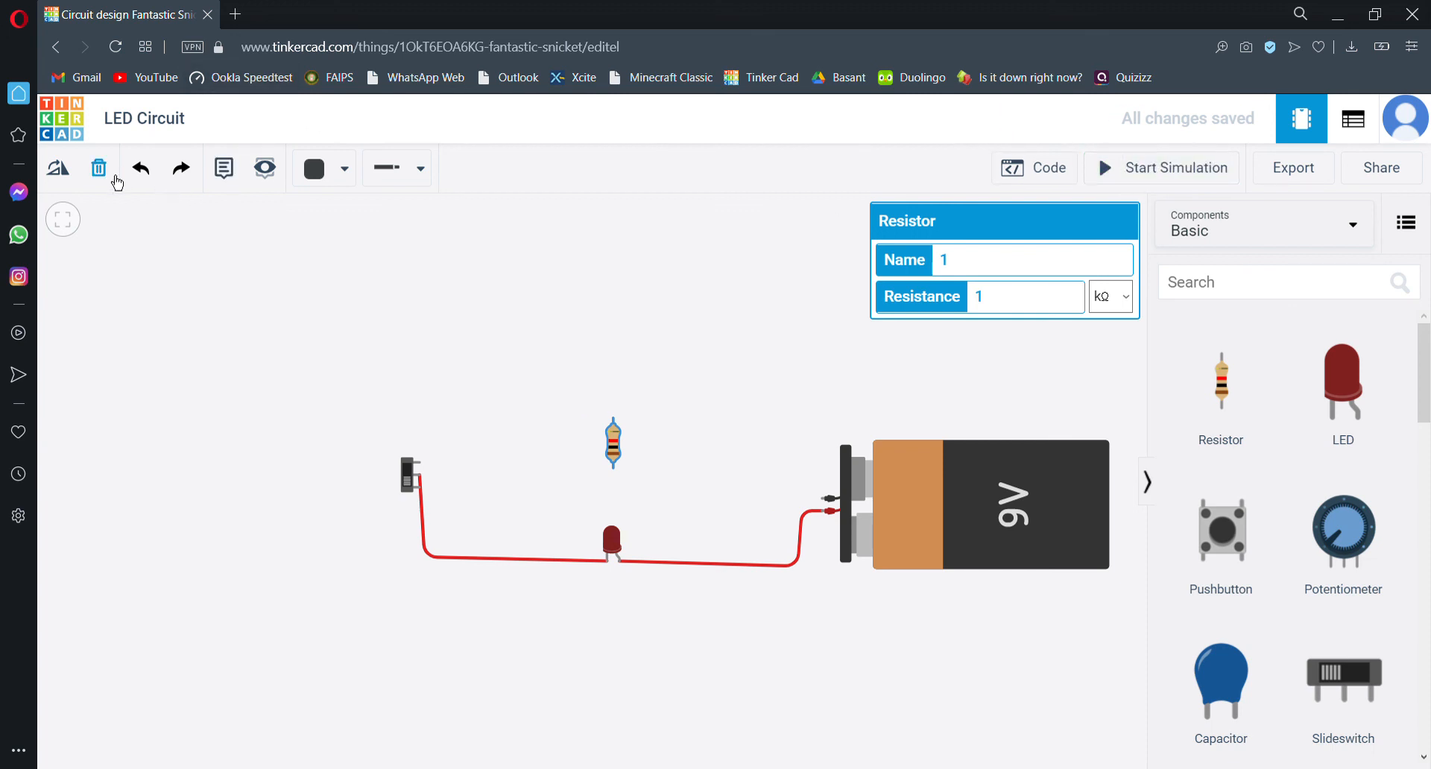
{"action": "left_click", "coordinate": [72, 186]}
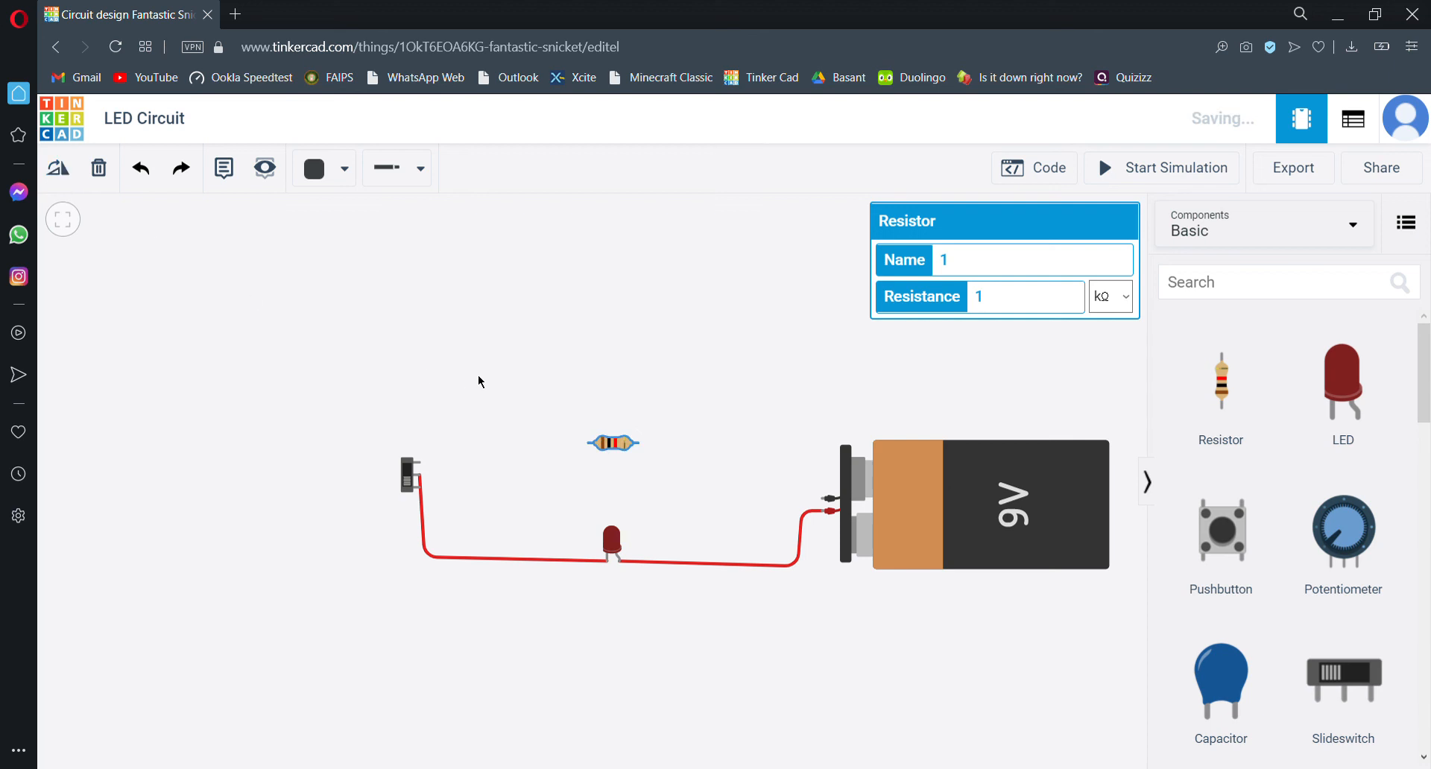
{"action": "left_click_drag", "start_coordinate": [611, 445], "coordinate": [613, 437]}
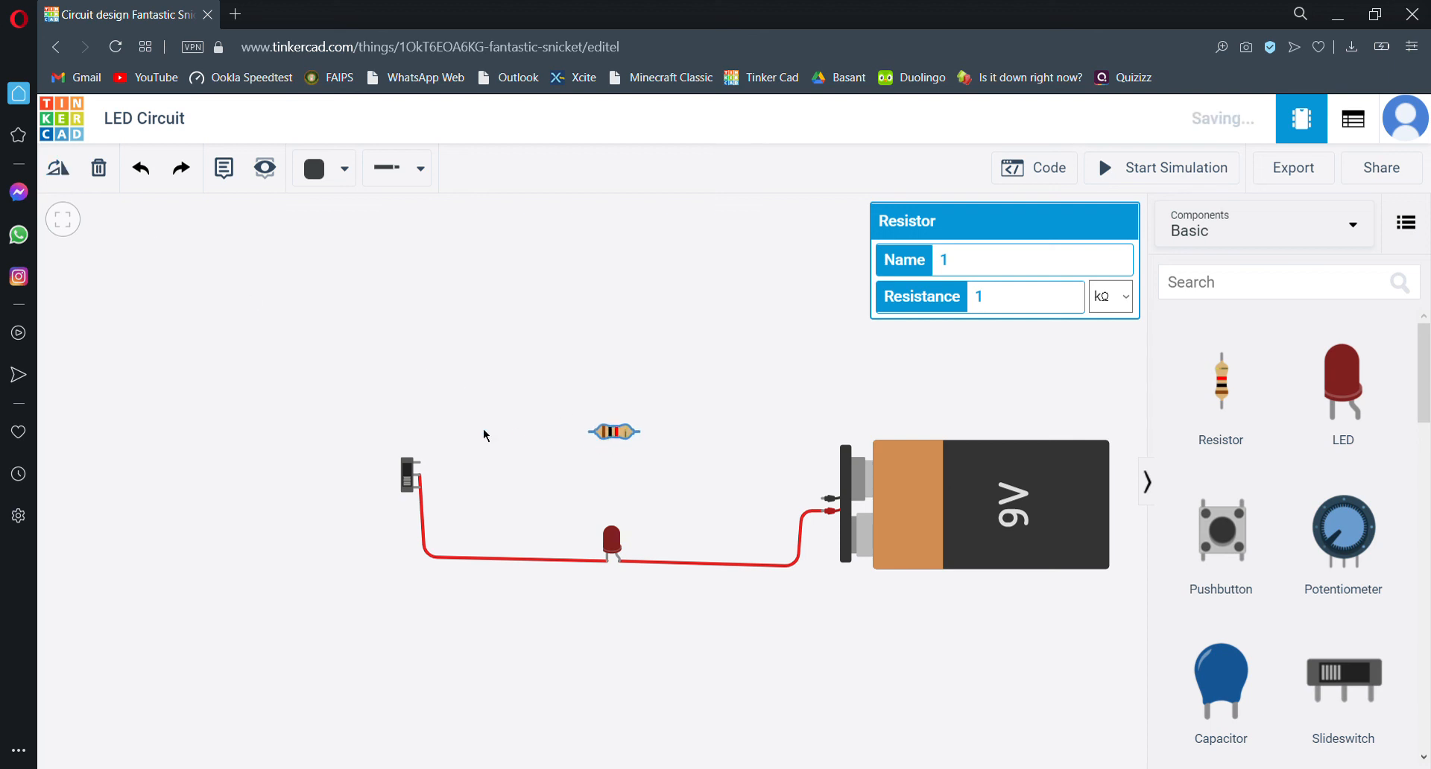
Wire the slideswitch's upper terminal to the resistor and the resistor to the battery's negative terminal in black, with one corner per wire.
{"action": "left_click", "coordinate": [421, 465]}
{"action": "left_click", "coordinate": [419, 436]}
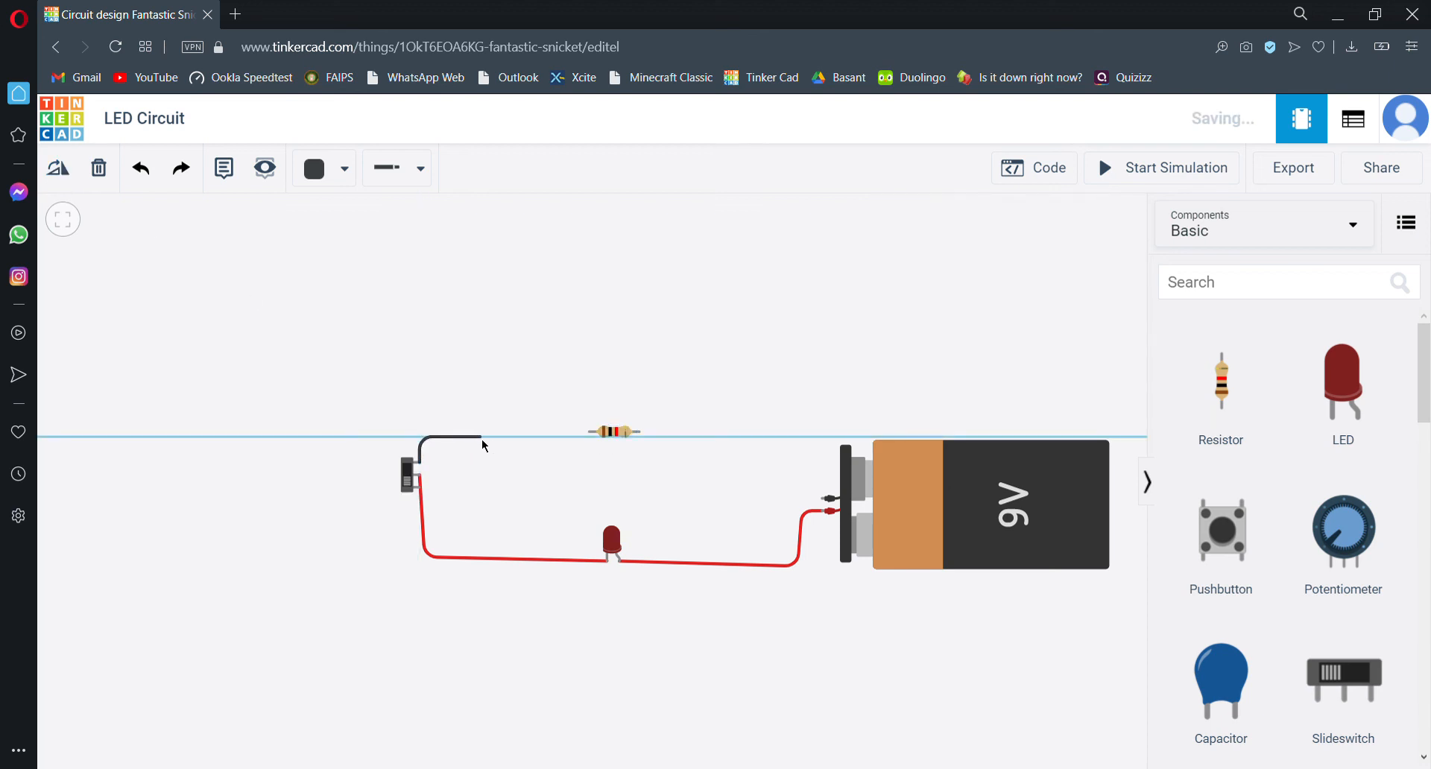
{"action": "left_click", "coordinate": [590, 432]}
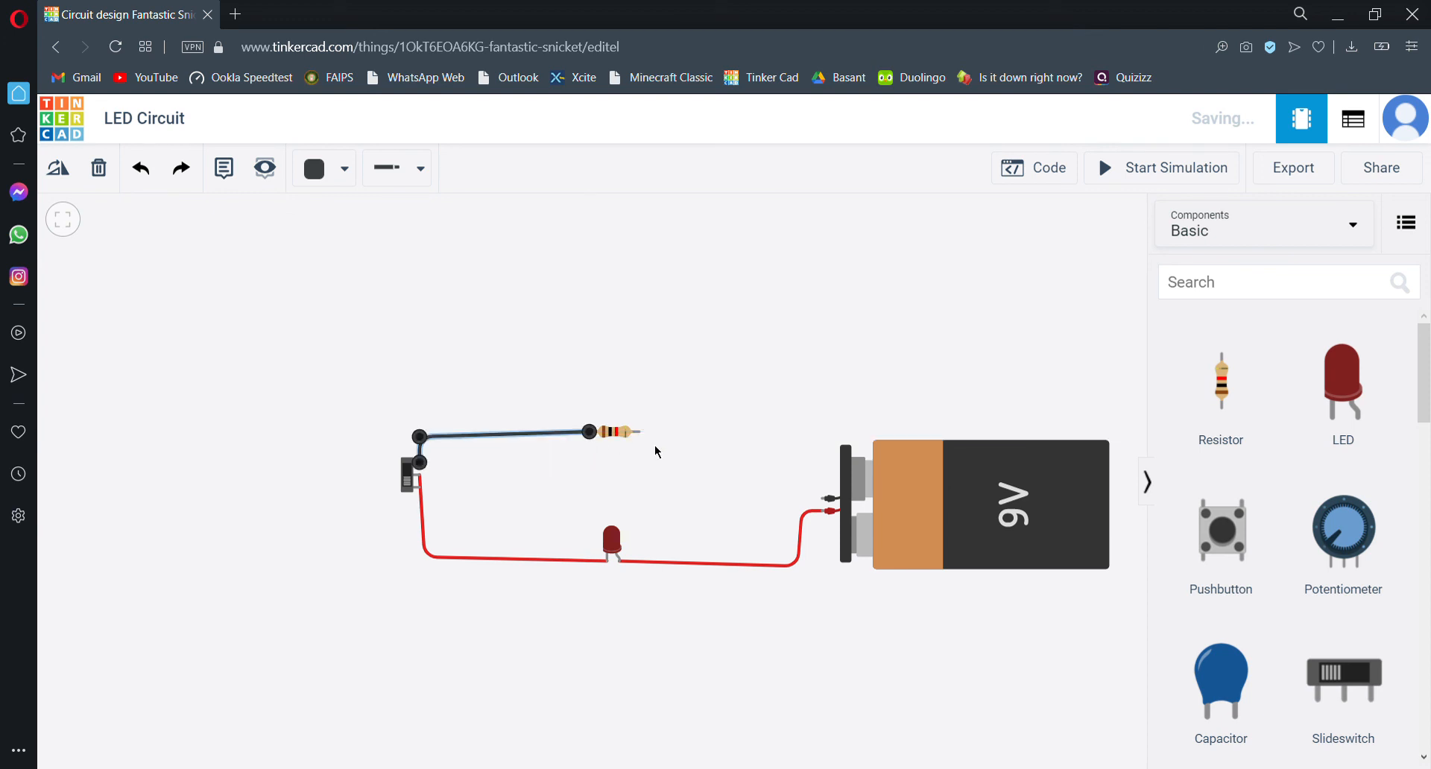
{"action": "left_click", "coordinate": [646, 440]}
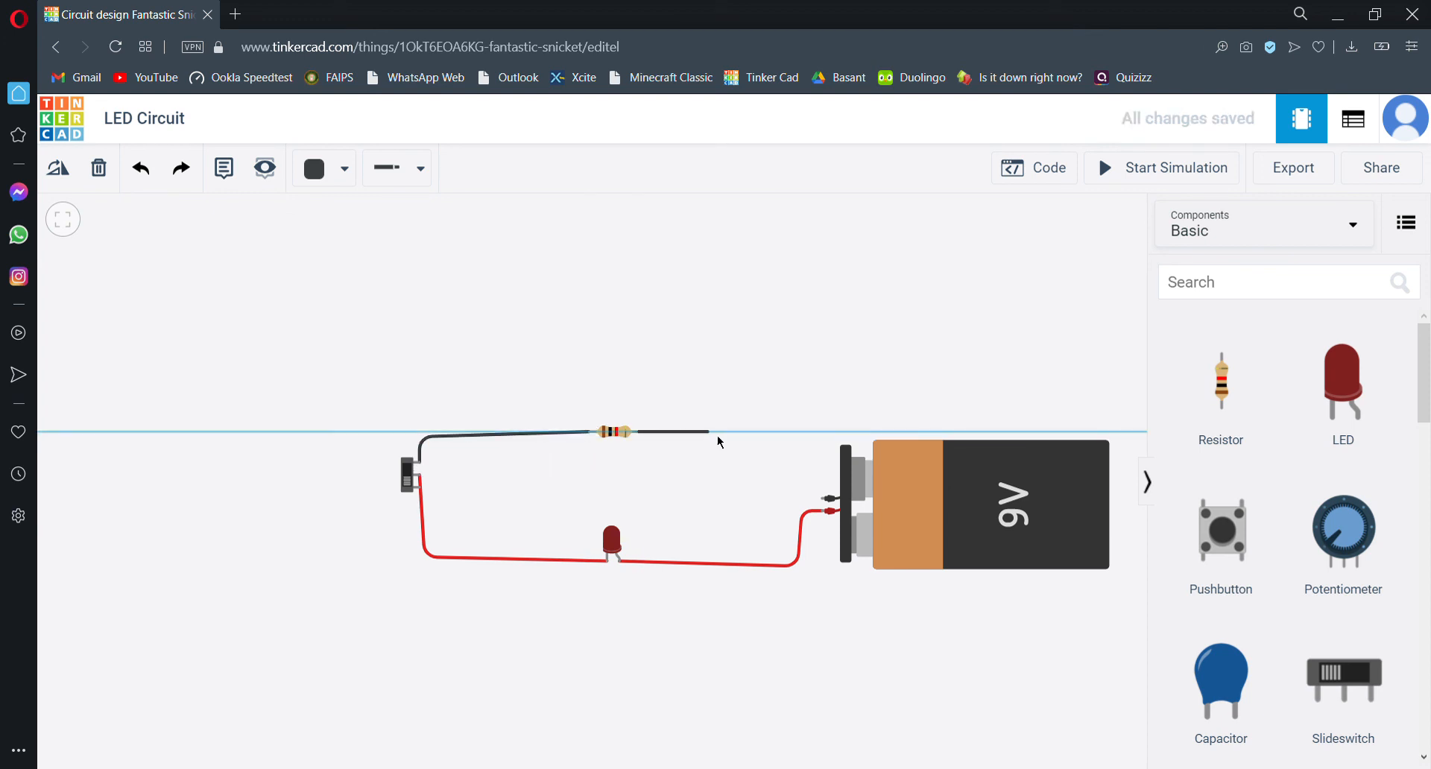
{"action": "left_click", "coordinate": [821, 433]}
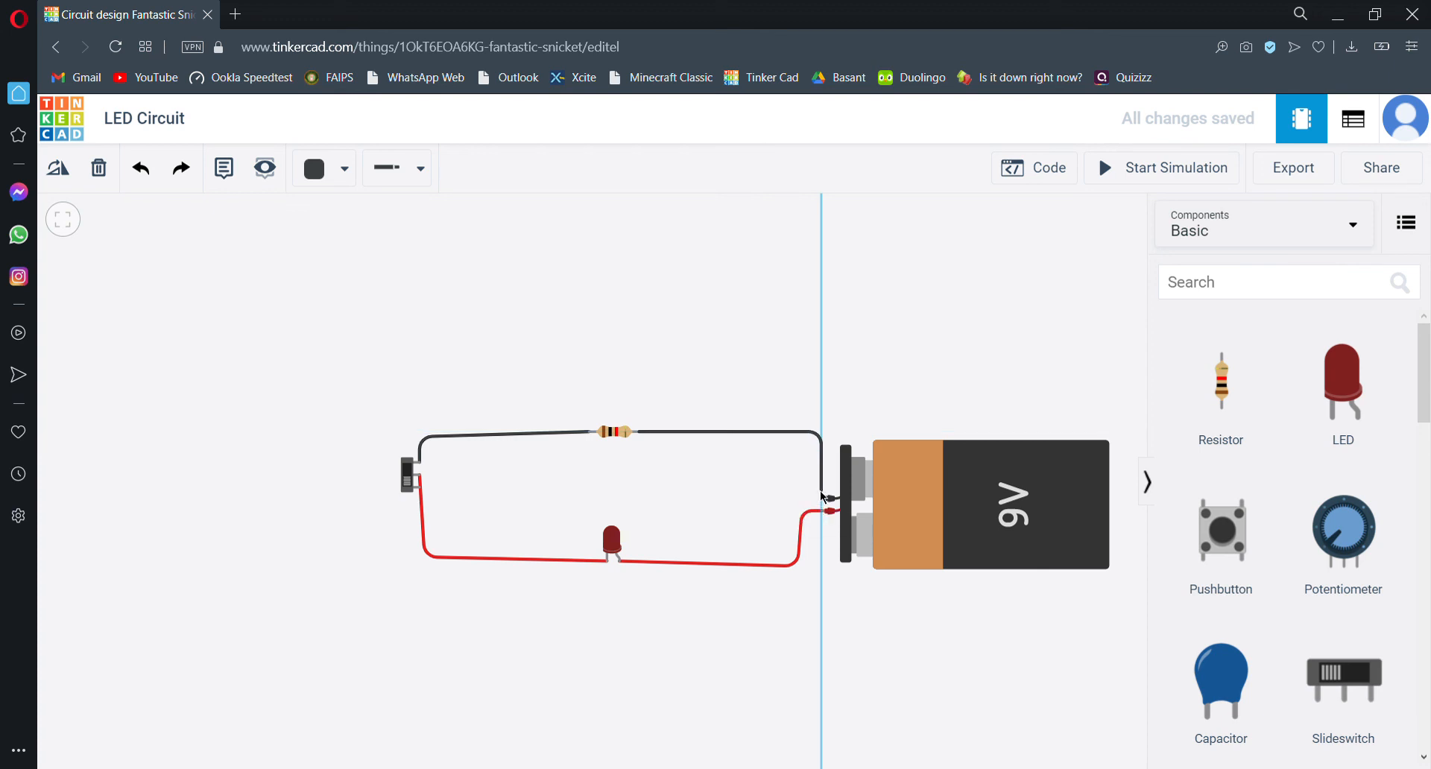
{"action": "left_click", "coordinate": [823, 499]}
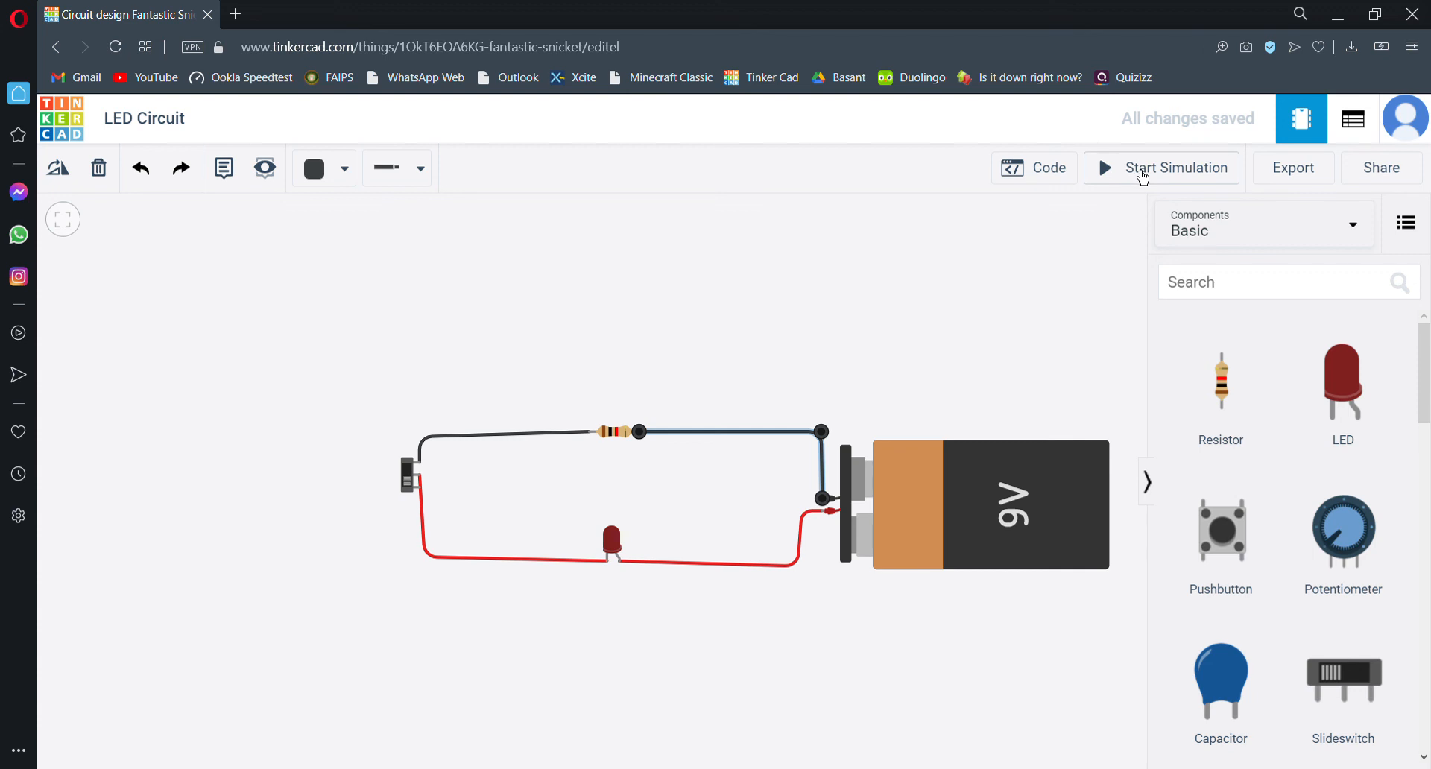
Start the simulation and flip the slideswitch to test the LED.
{"action": "left_click", "coordinate": [1143, 177]}
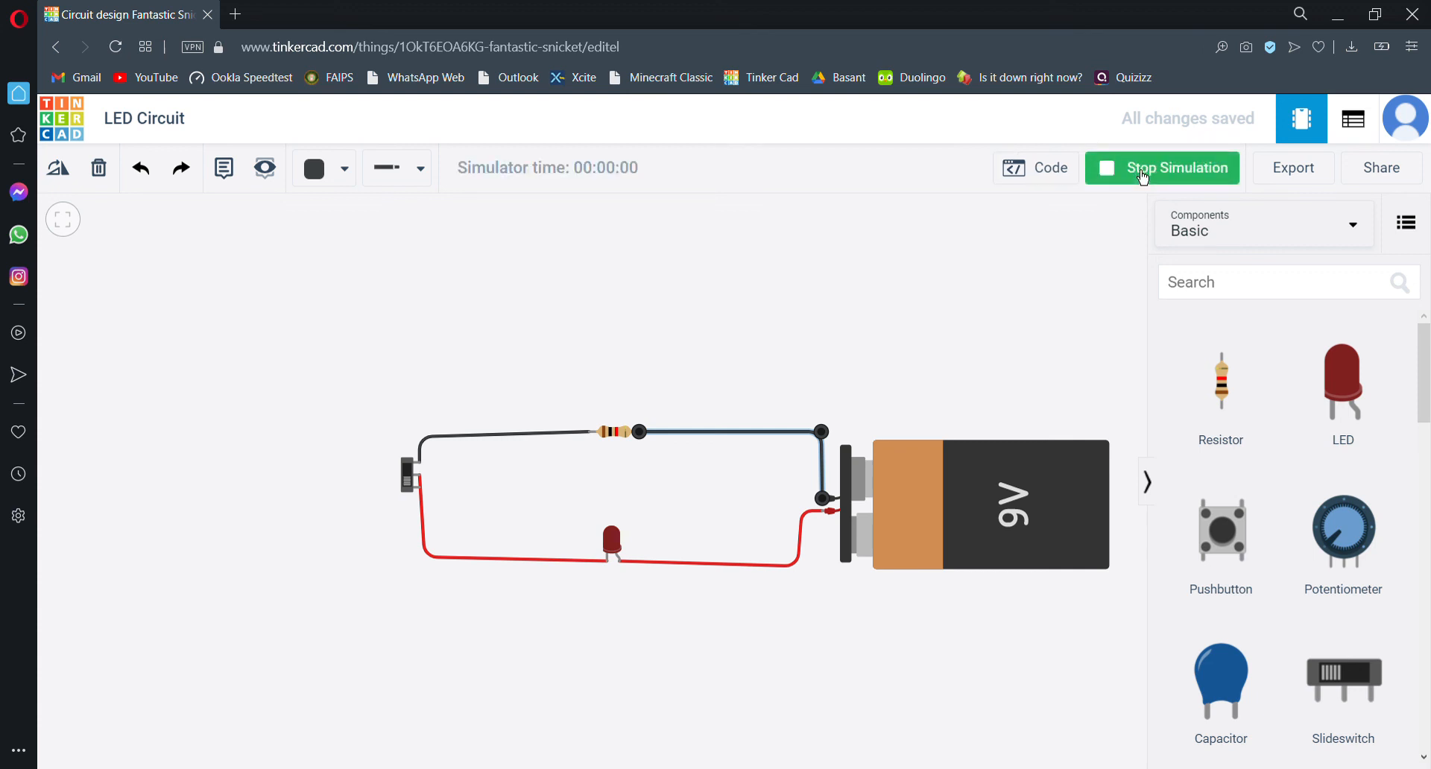
{"action": "left_click", "coordinate": [411, 482]}
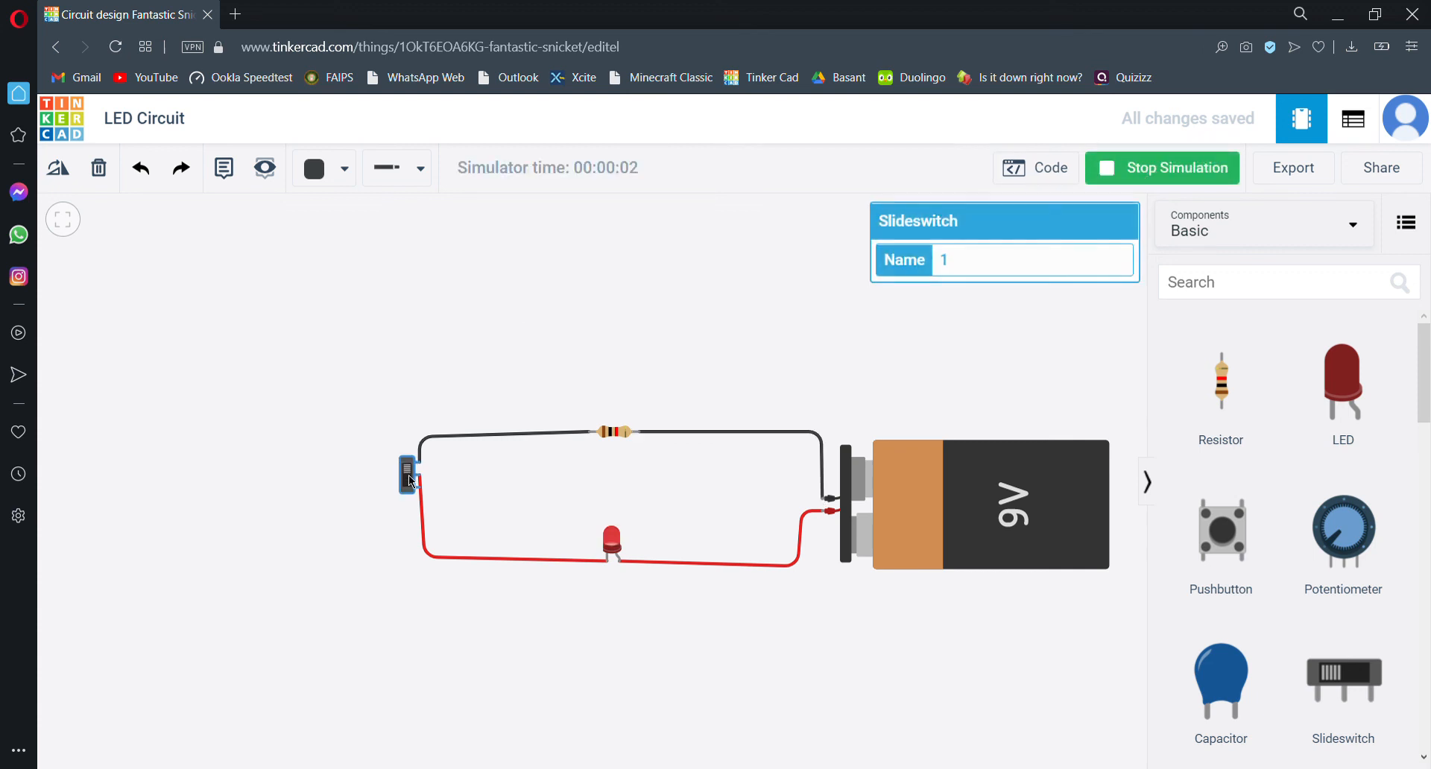
Change the LED's color to White and operate the slideswitch repeatedly to test it in the running simulation.
{"action": "left_click", "coordinate": [617, 541]}
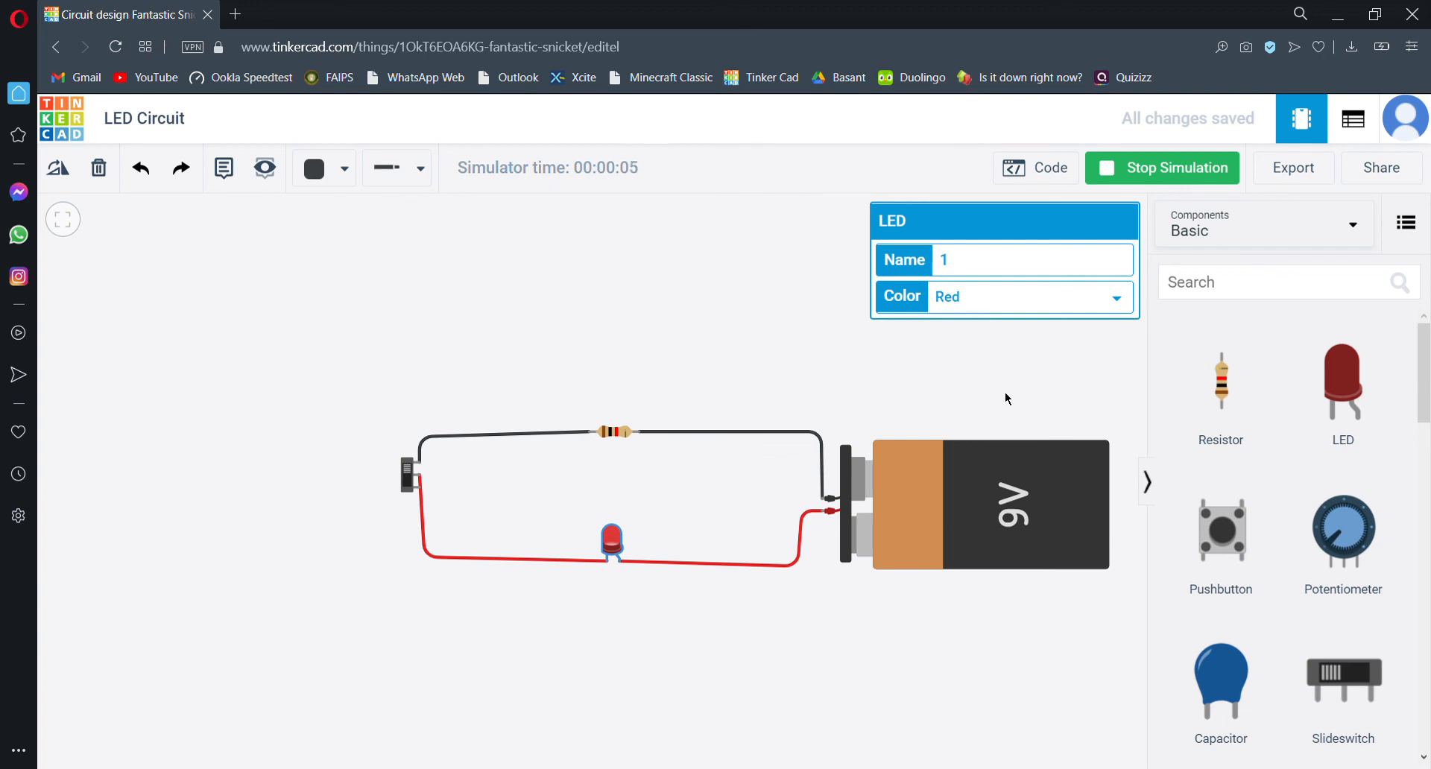
{"action": "left_click", "coordinate": [1010, 423]}
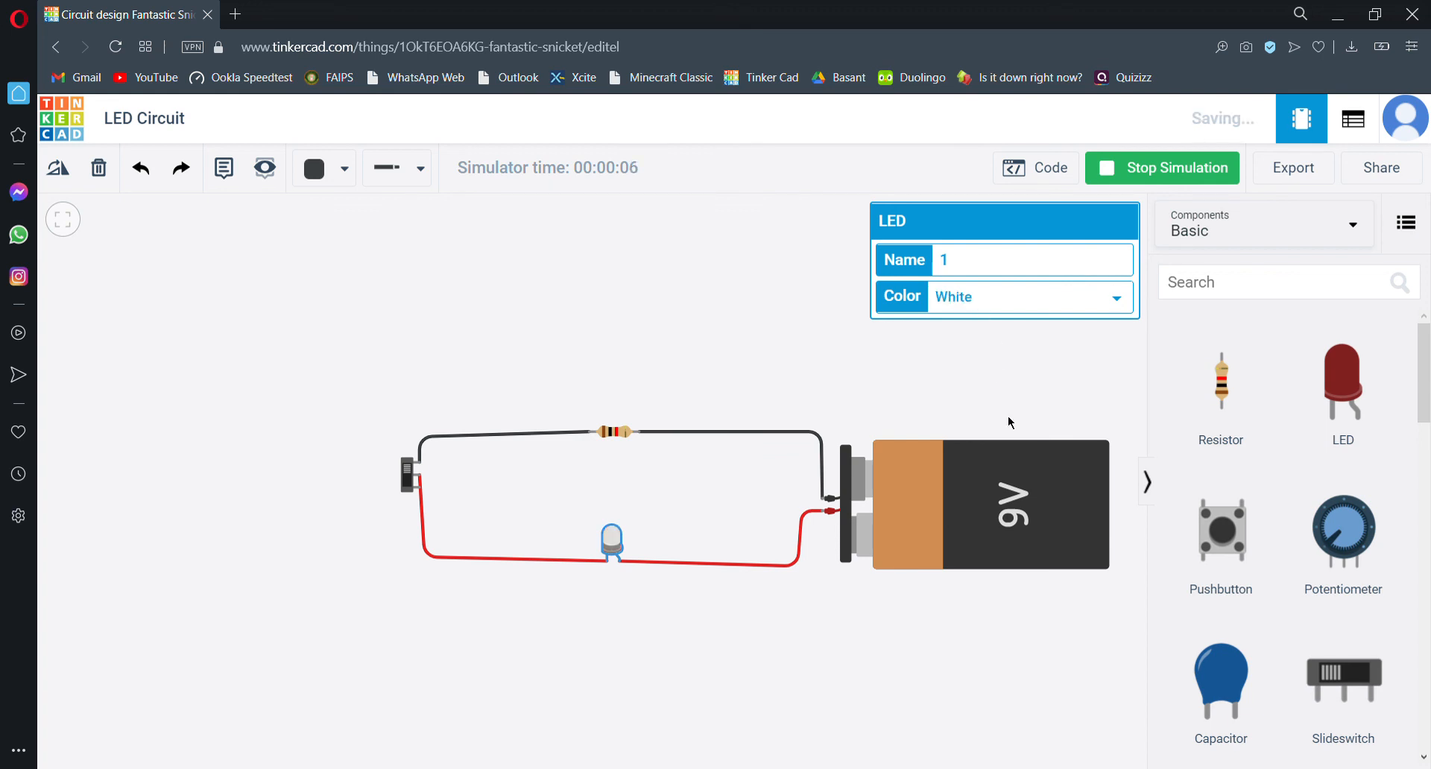
{"action": "left_click", "coordinate": [410, 482]}
{"action": "left_click", "coordinate": [409, 482]}
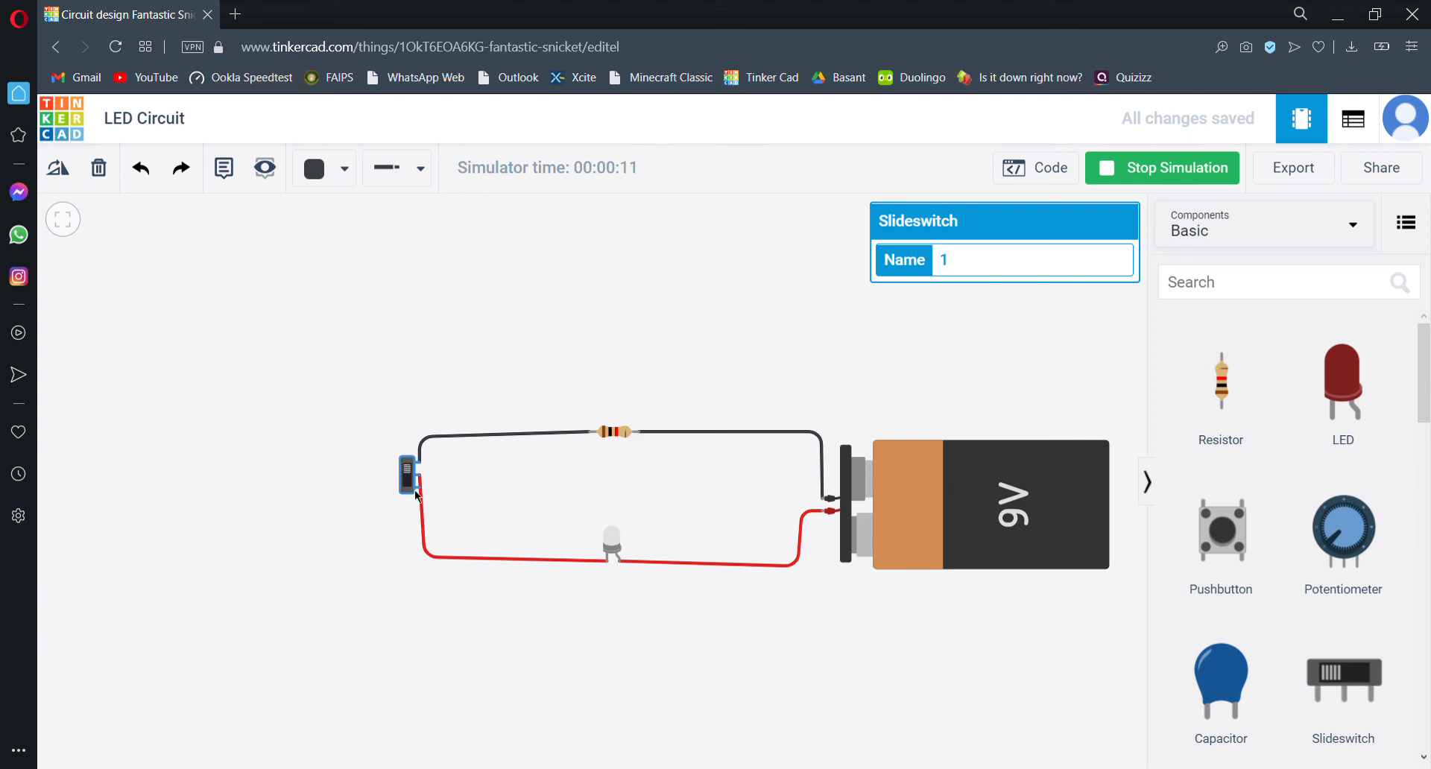
{"action": "left_click", "coordinate": [410, 472]}
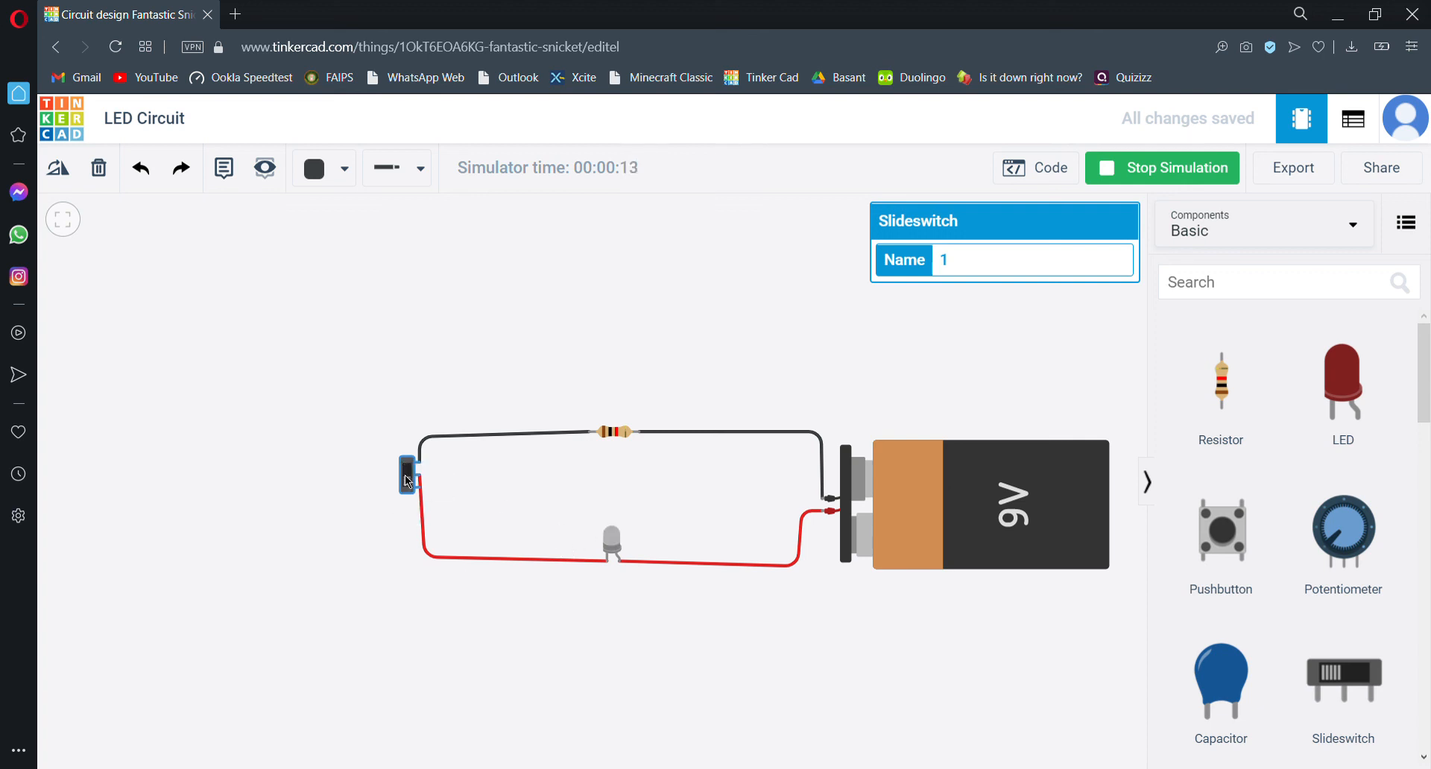